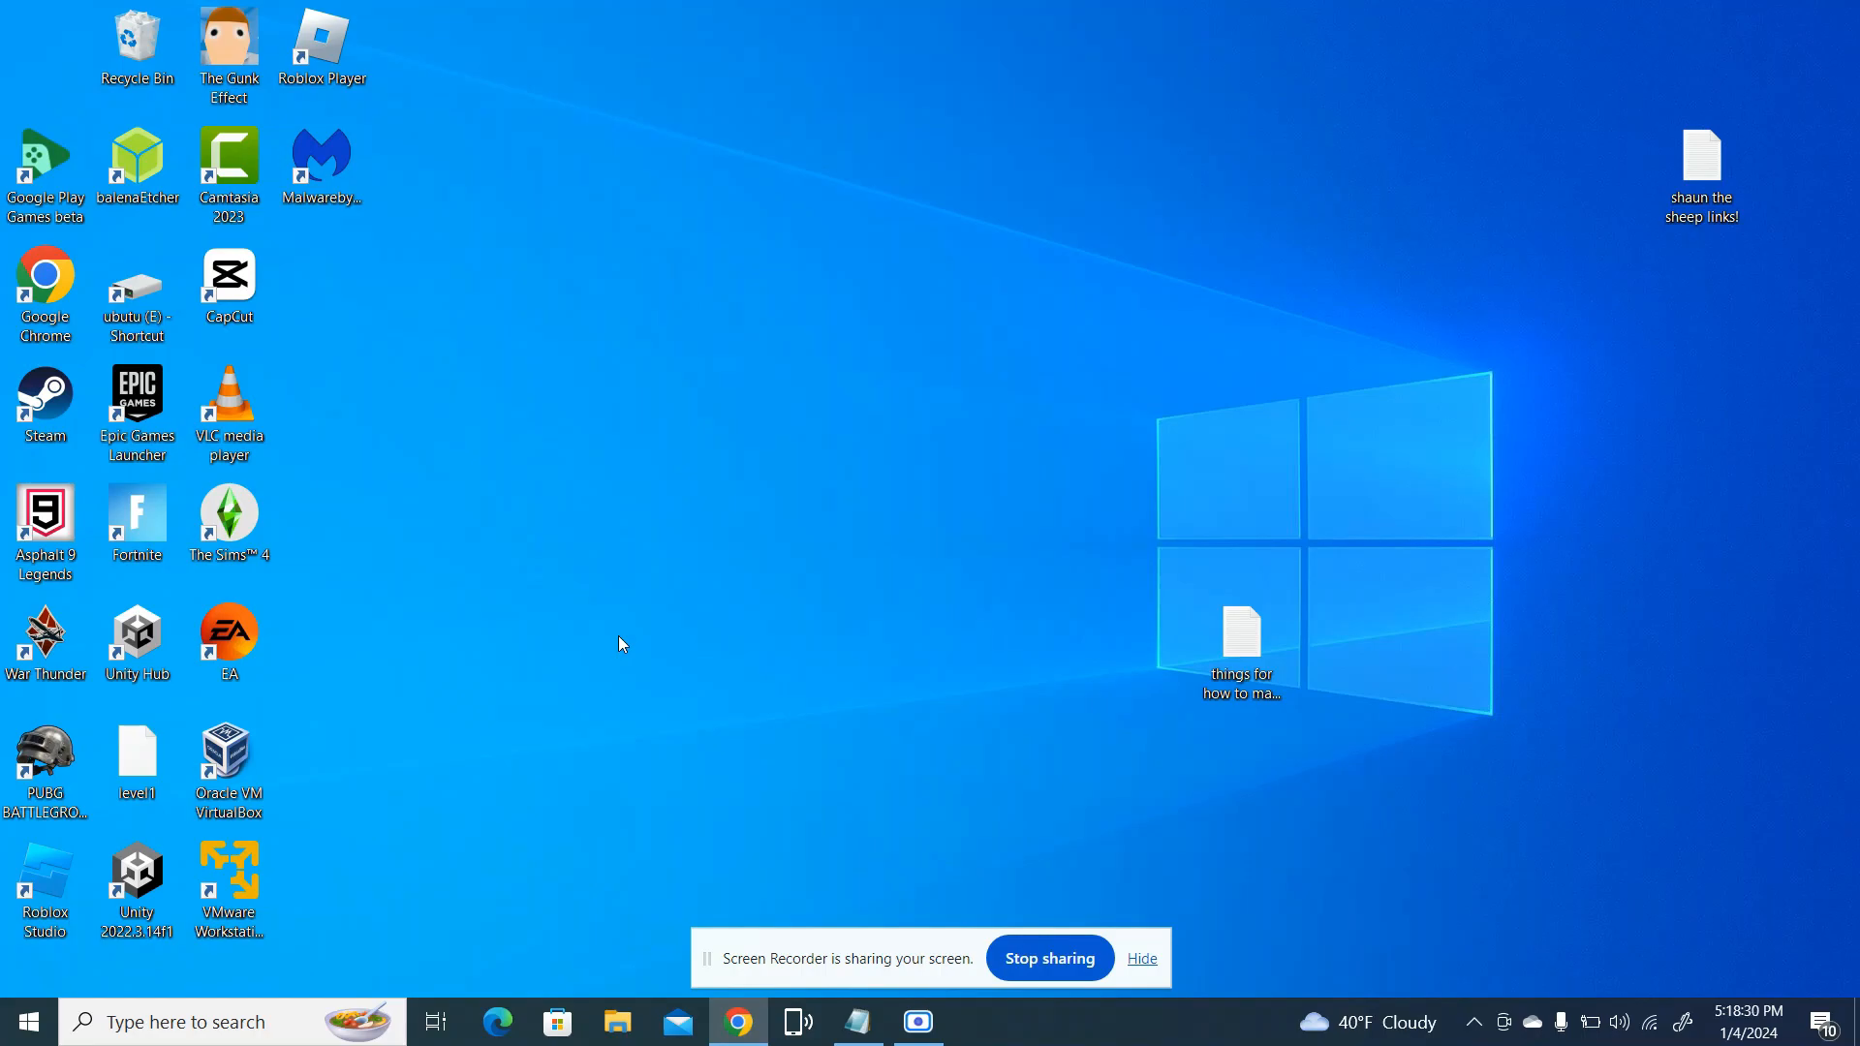
left_click_drag(218, 921, 229, 879)
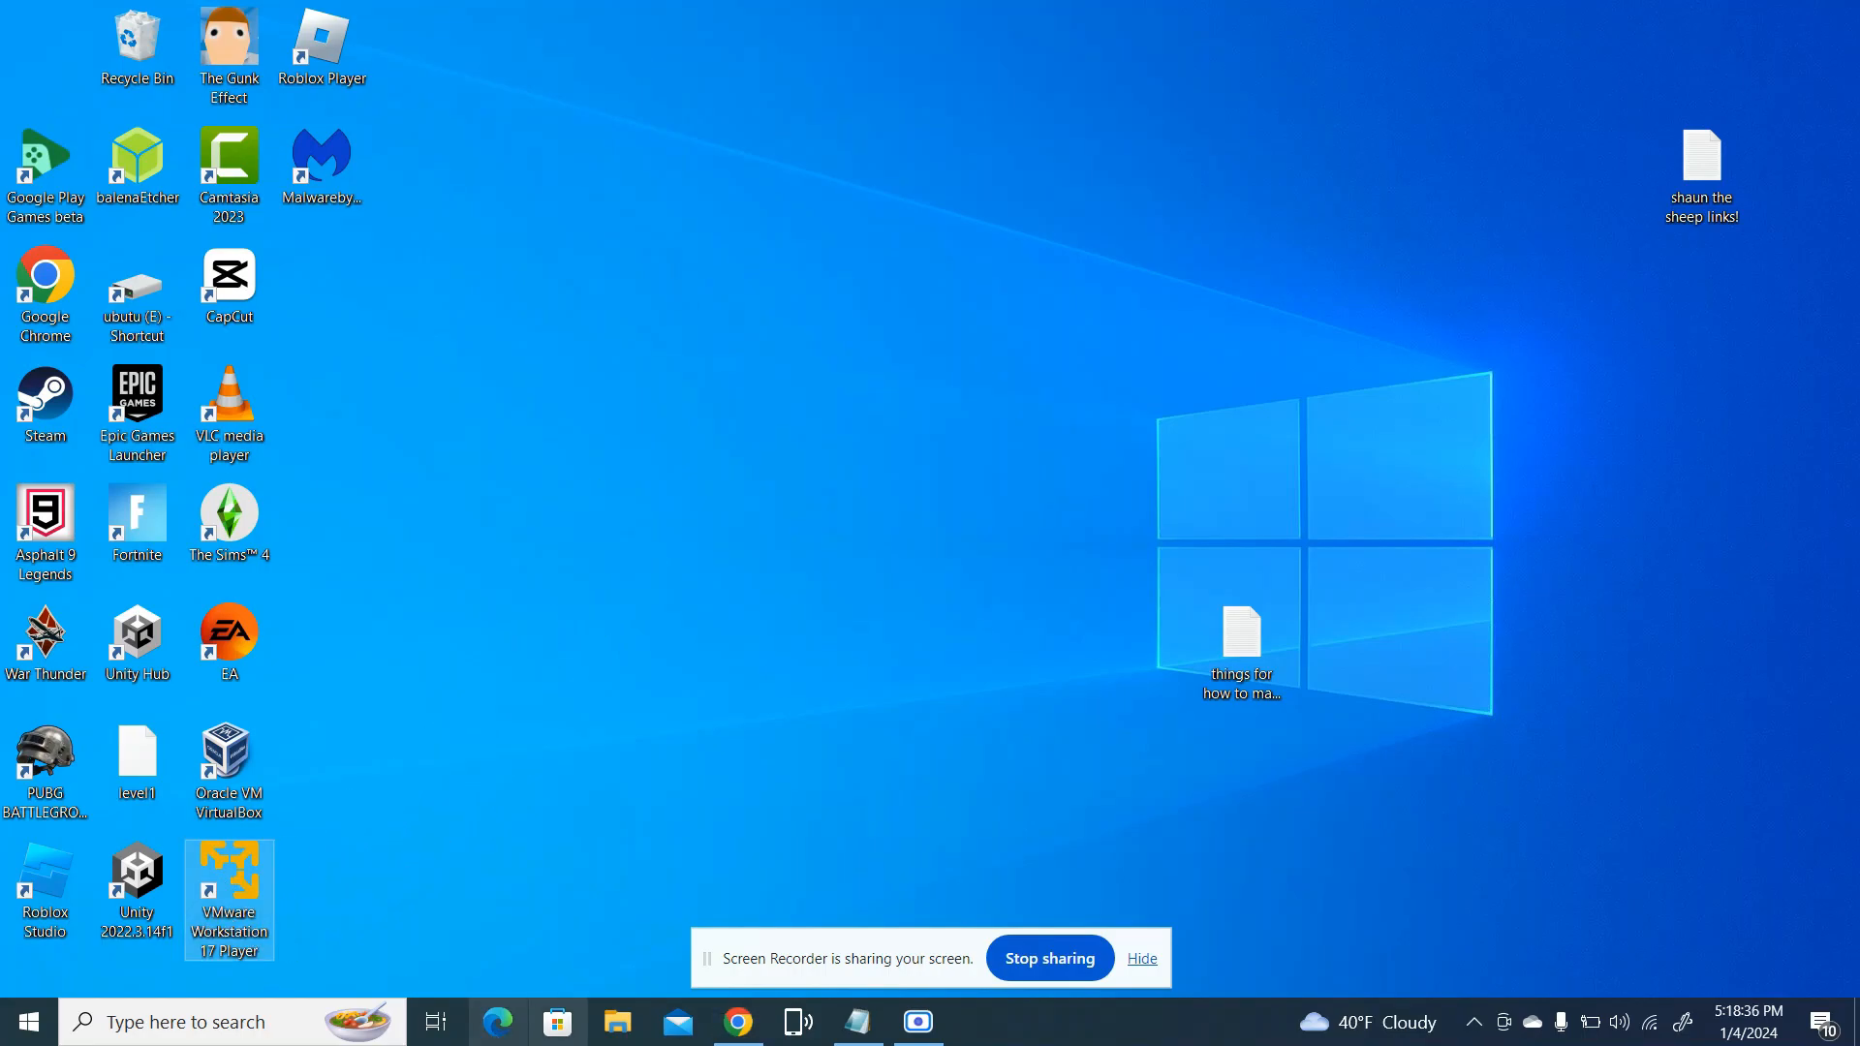
left_click(731, 1023)
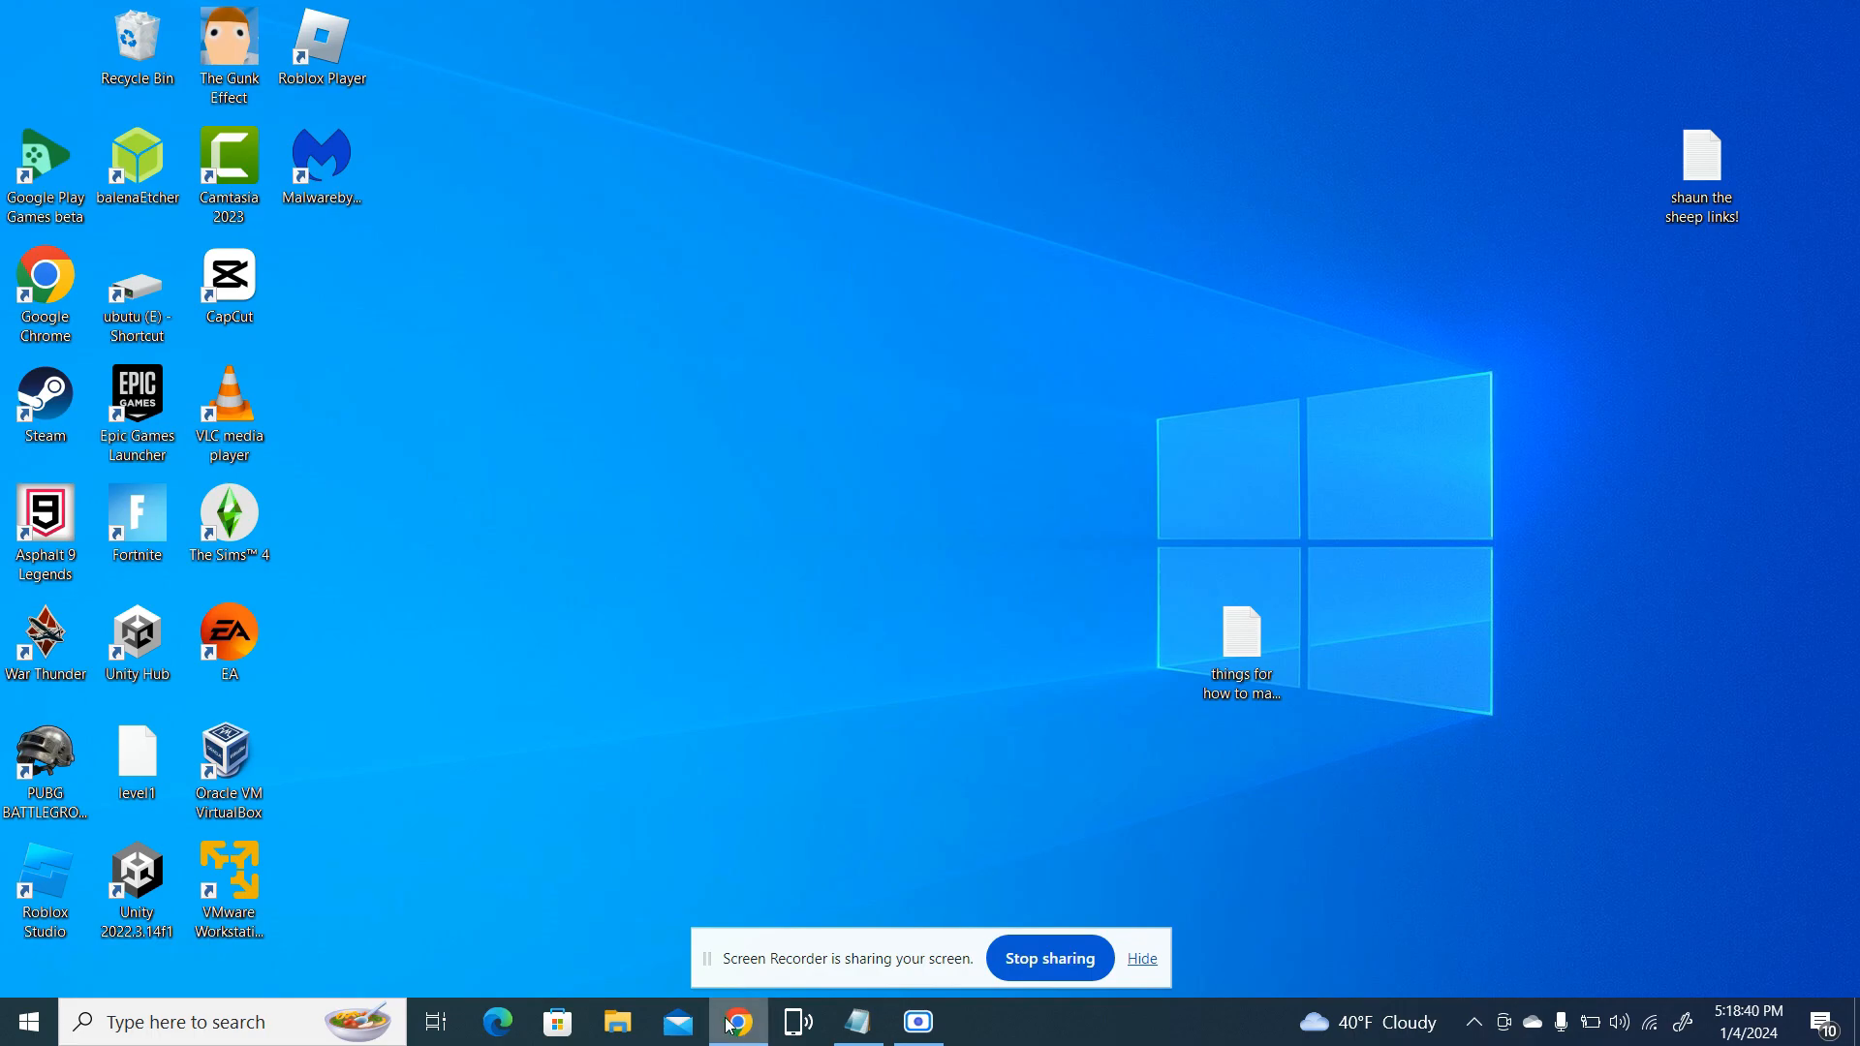
key("super+s")
left_click(1259, 630)
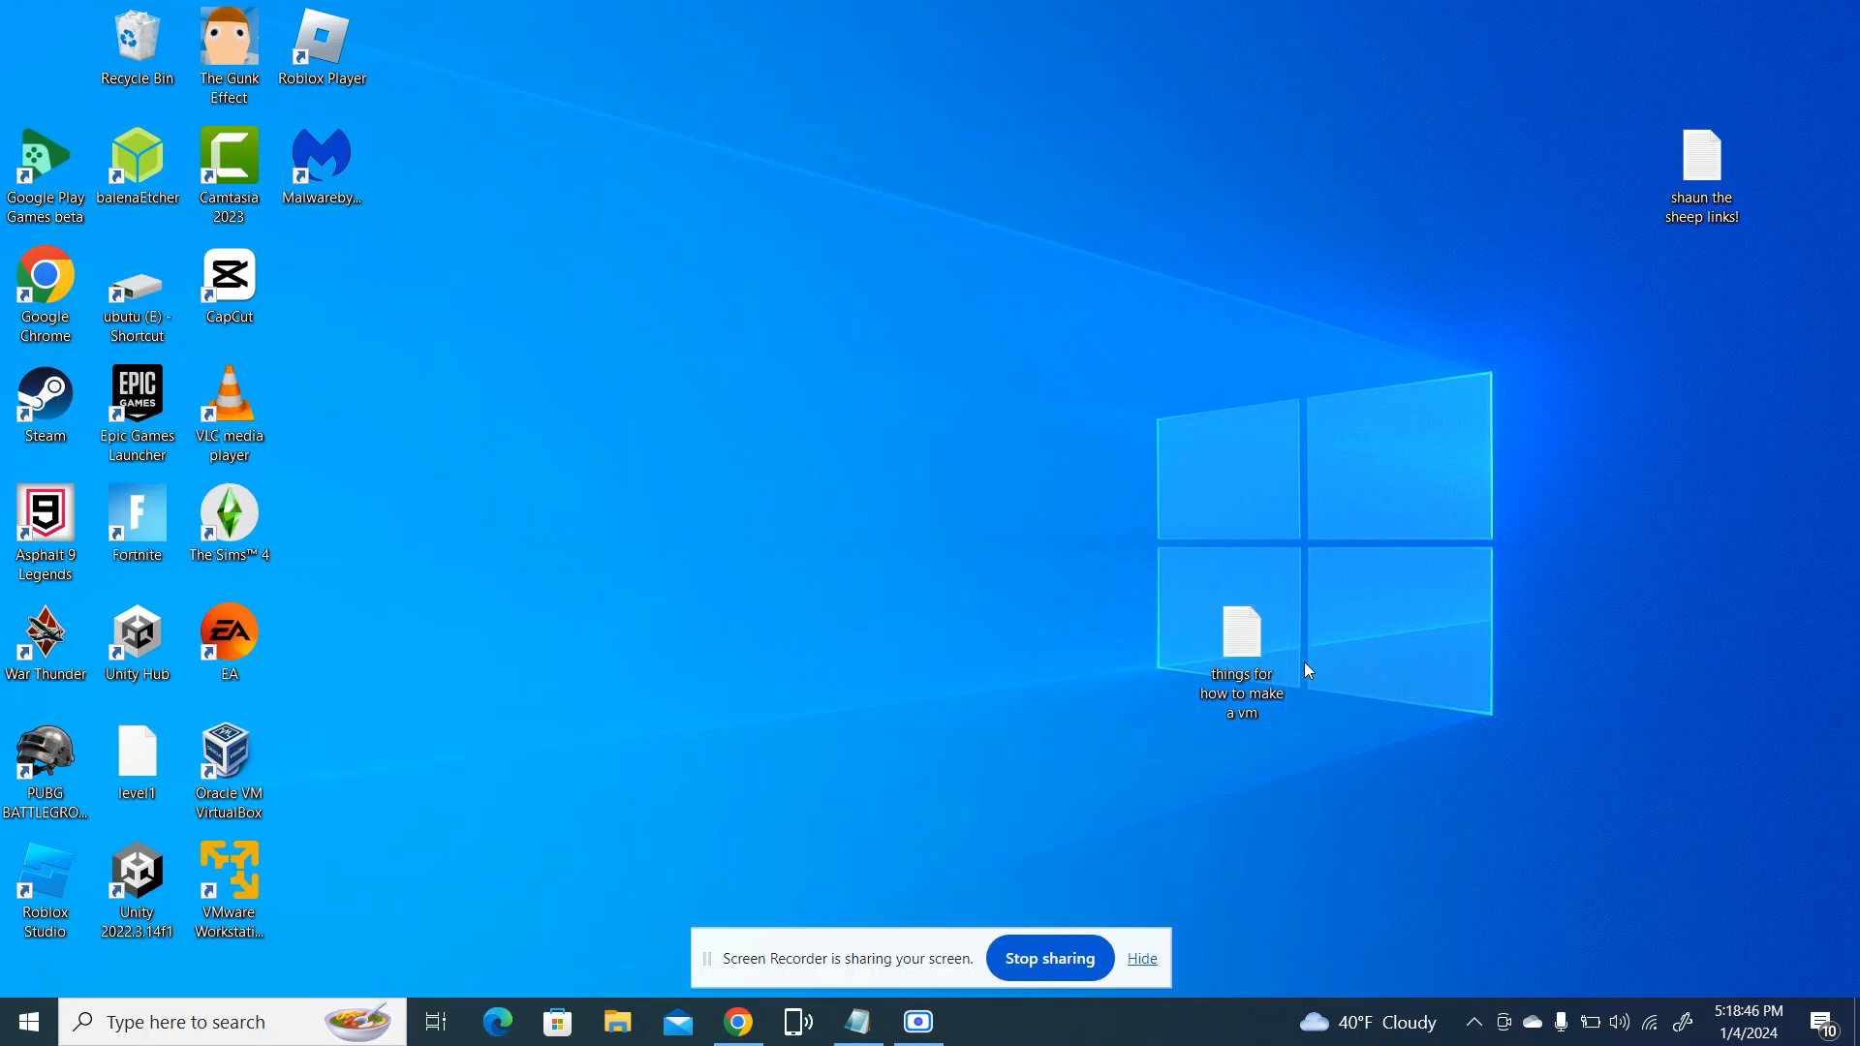
left_click(755, 1031)
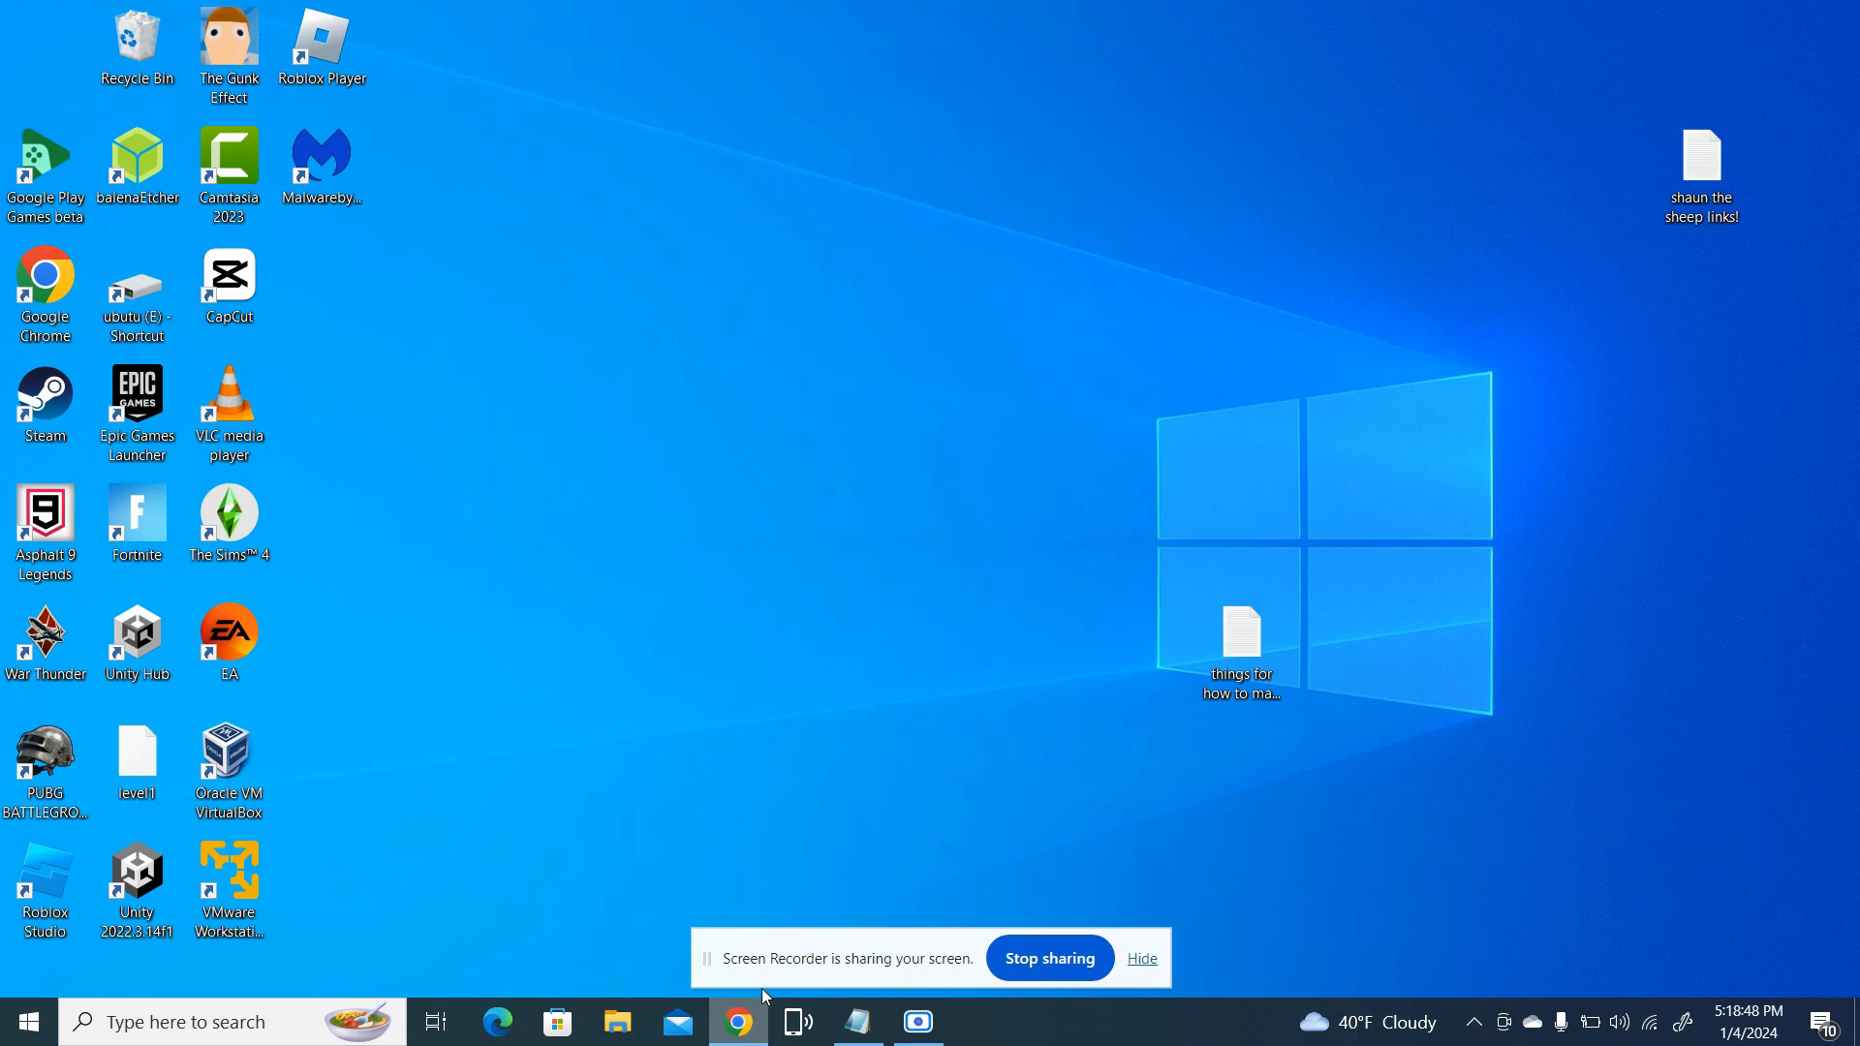
mouse_move(729, 1019)
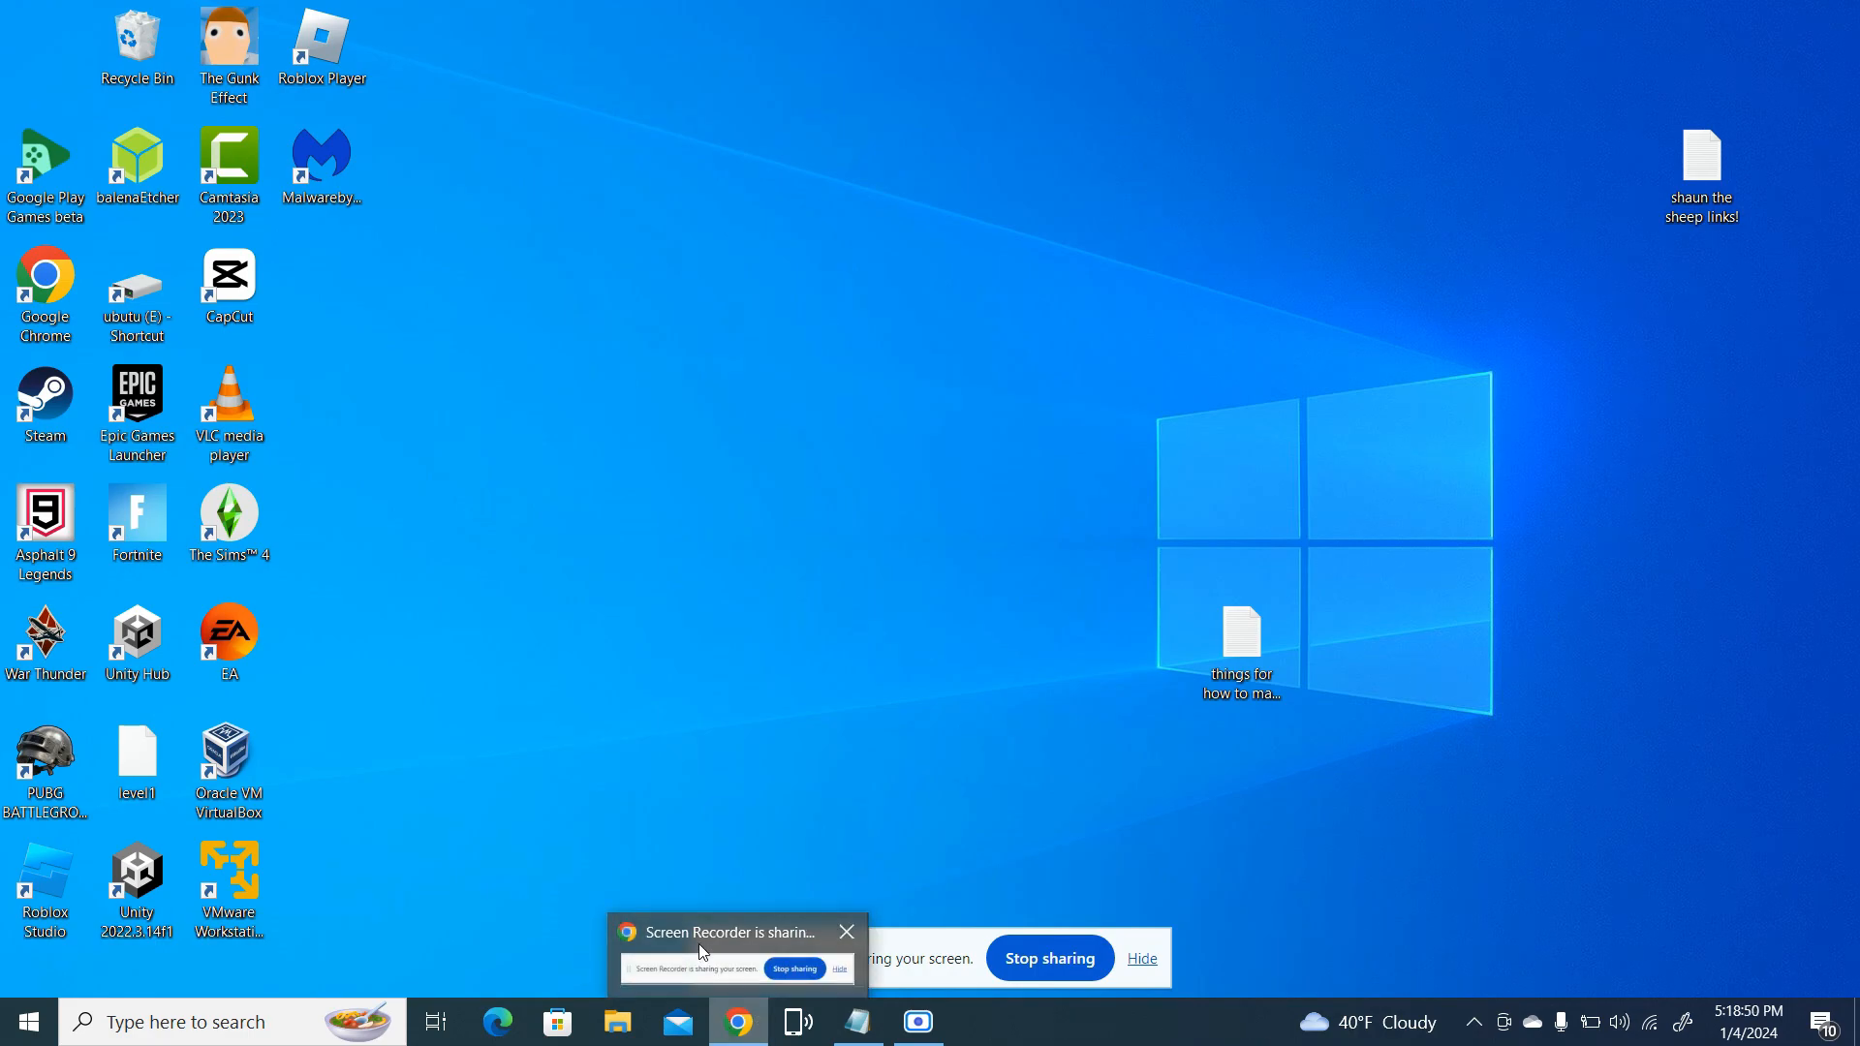
left_click(494, 806)
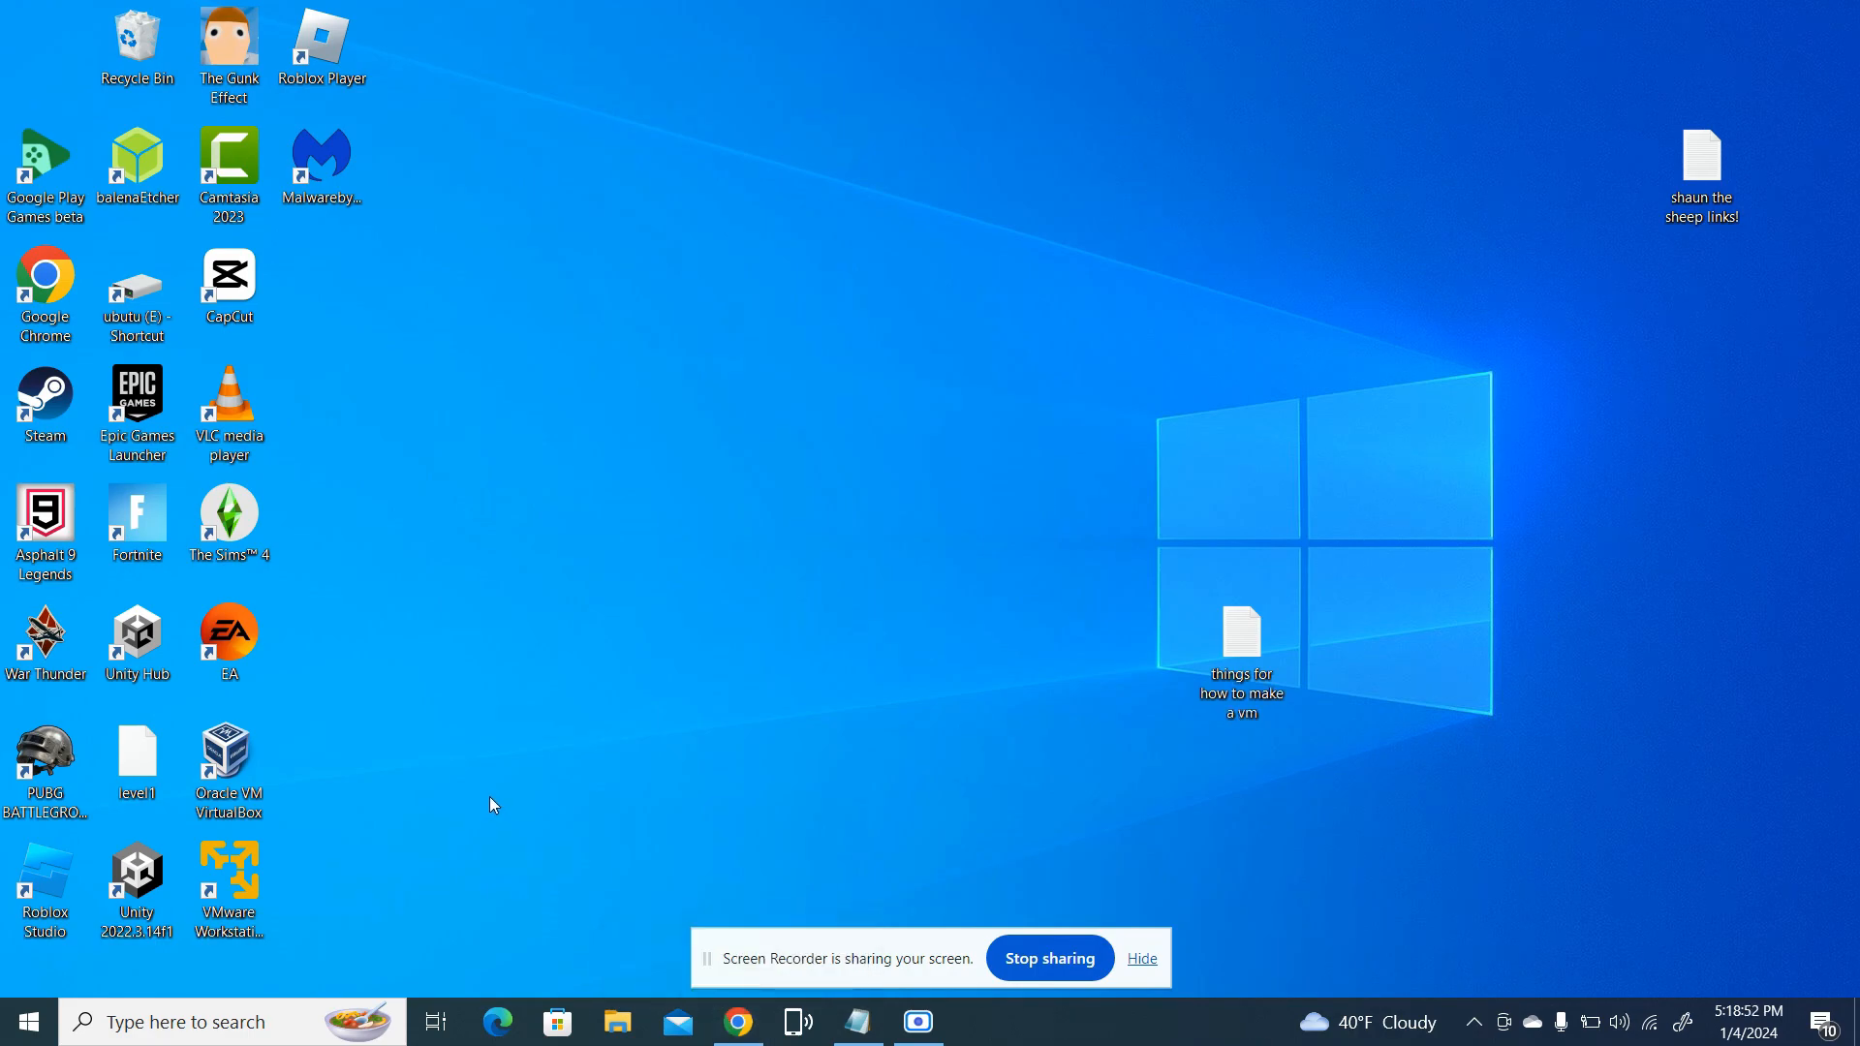
Open a new Chrome window, load the VMware Workstation Player download page from the copied link, and maximize the window
left_click(743, 1025)
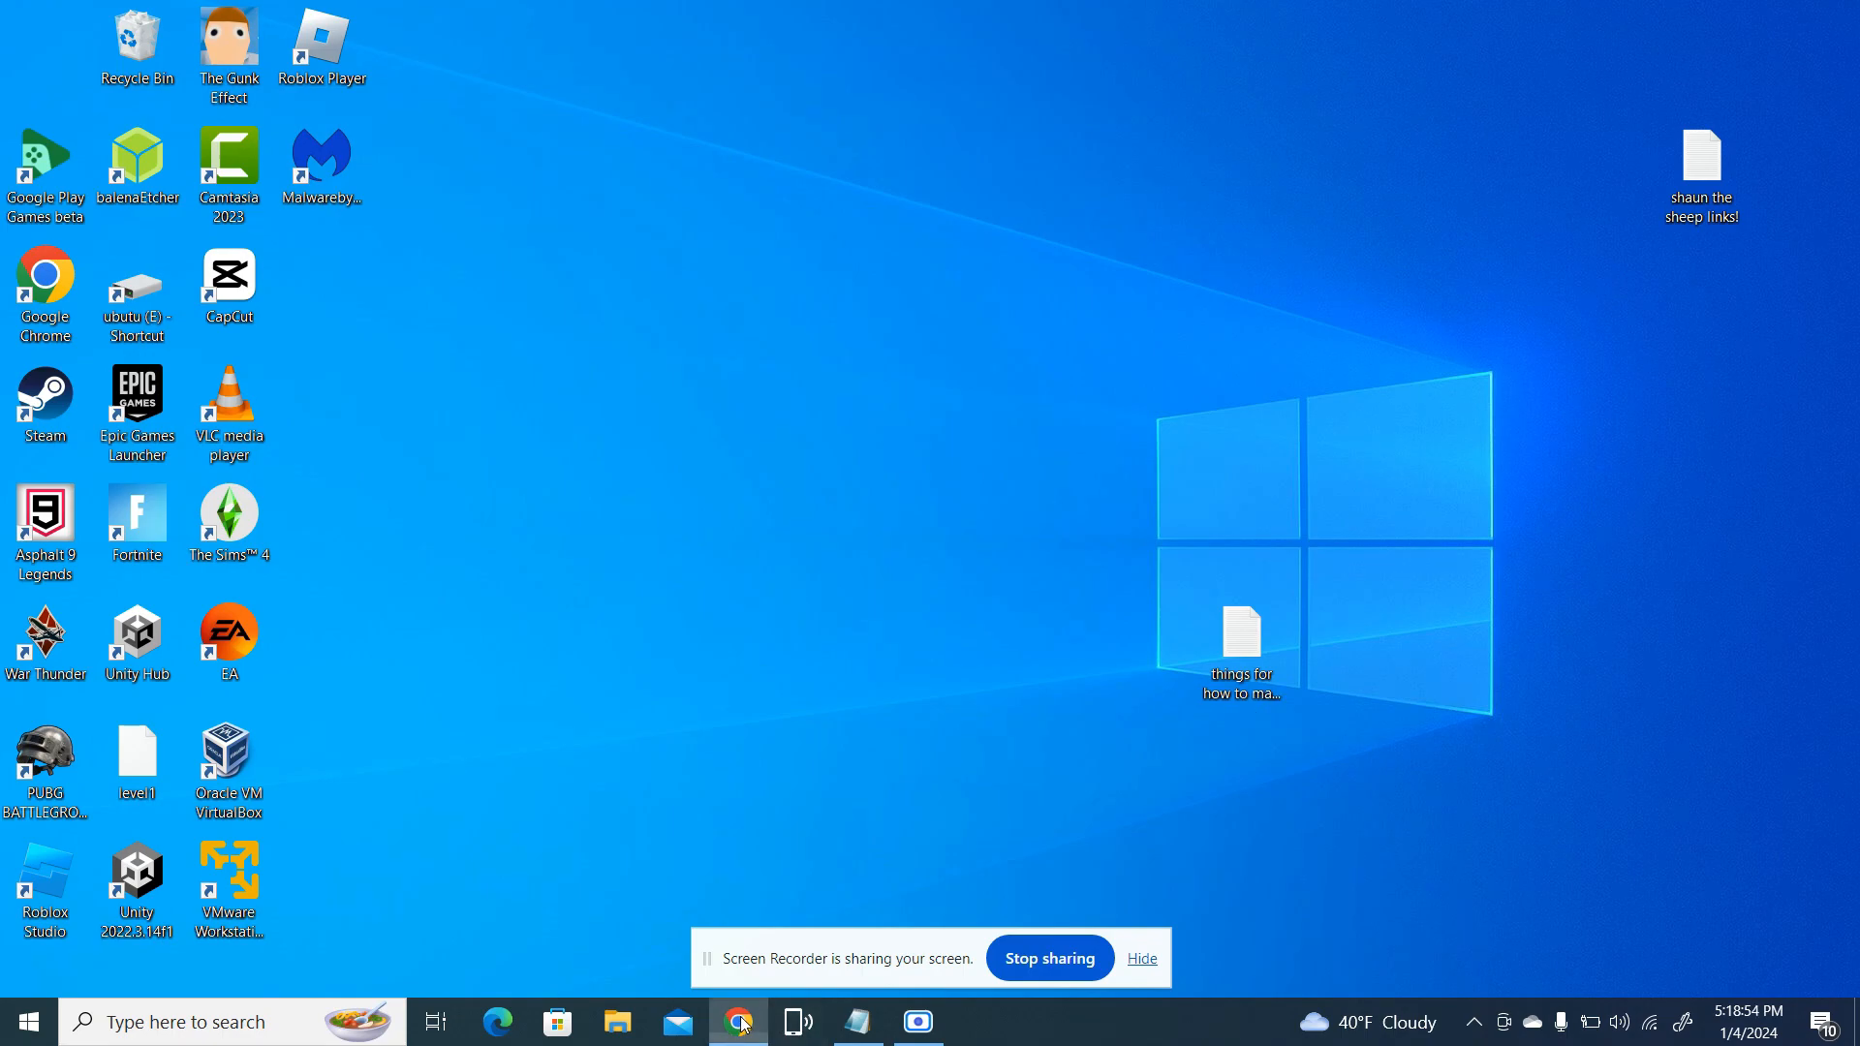
right_click(744, 1025)
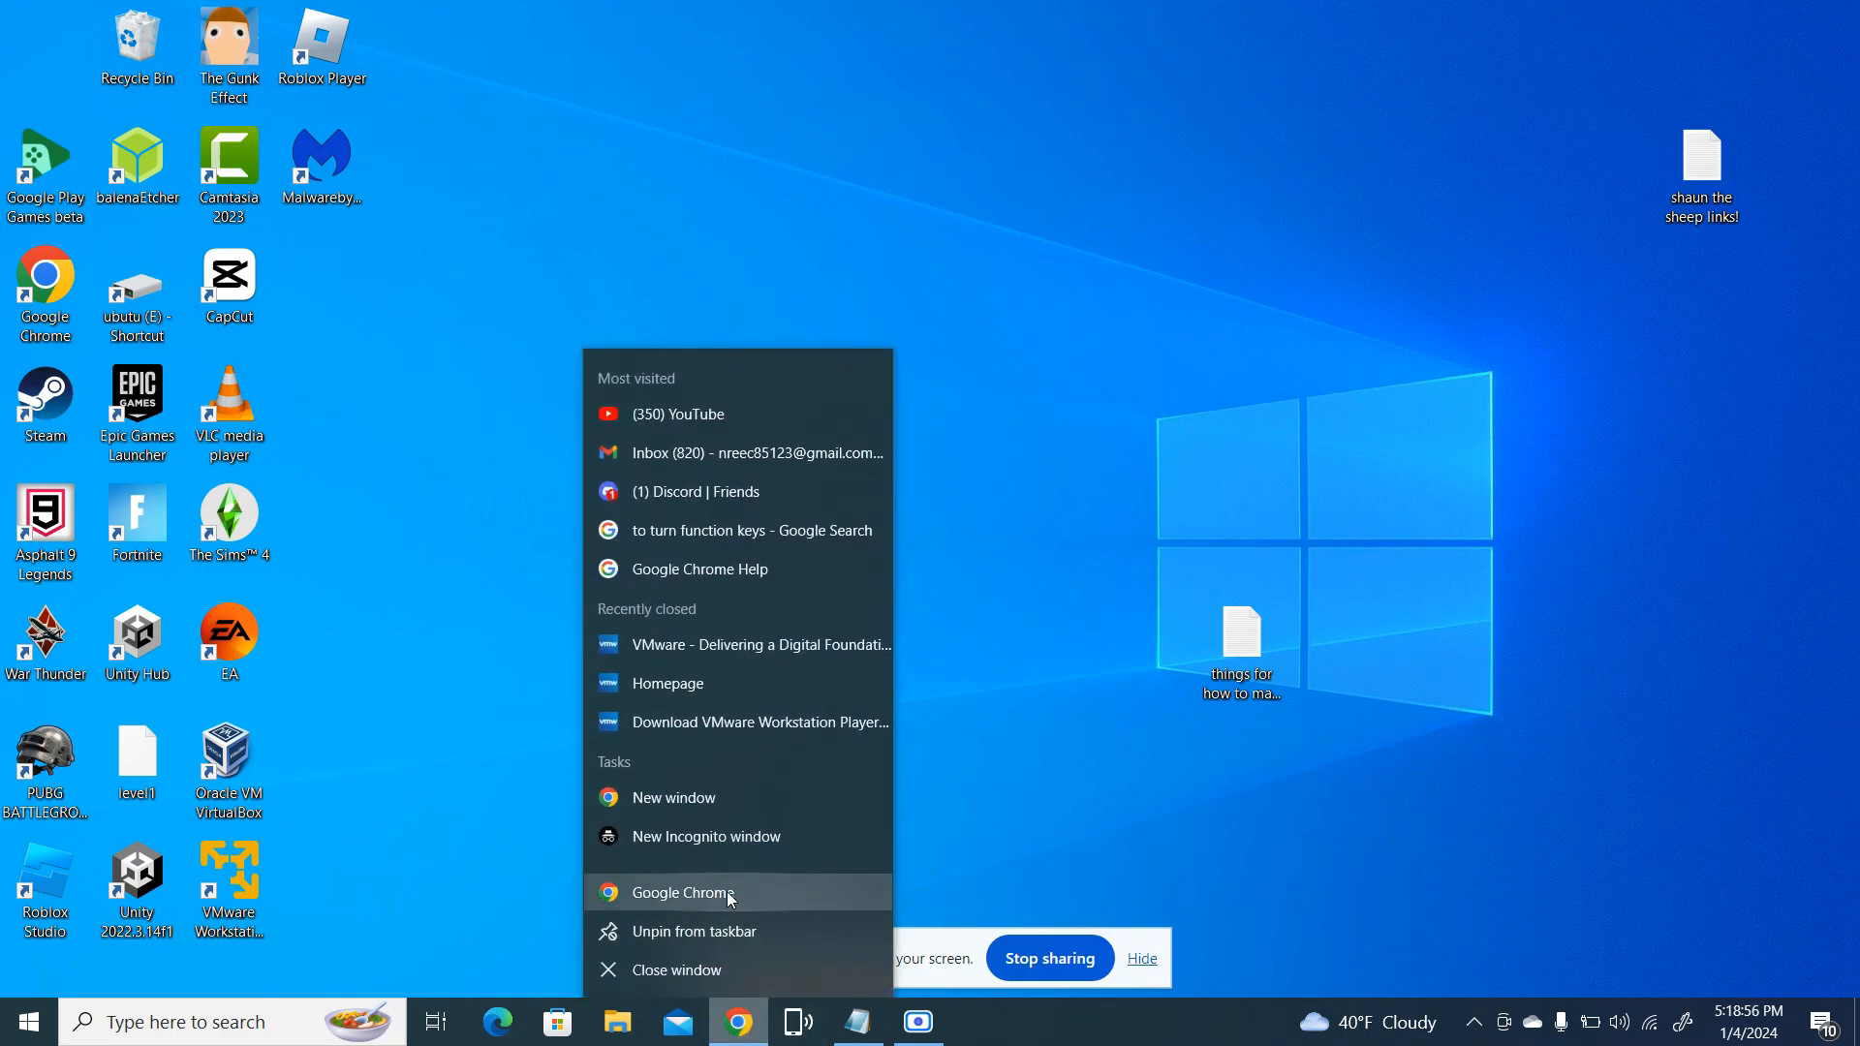
left_click(720, 817)
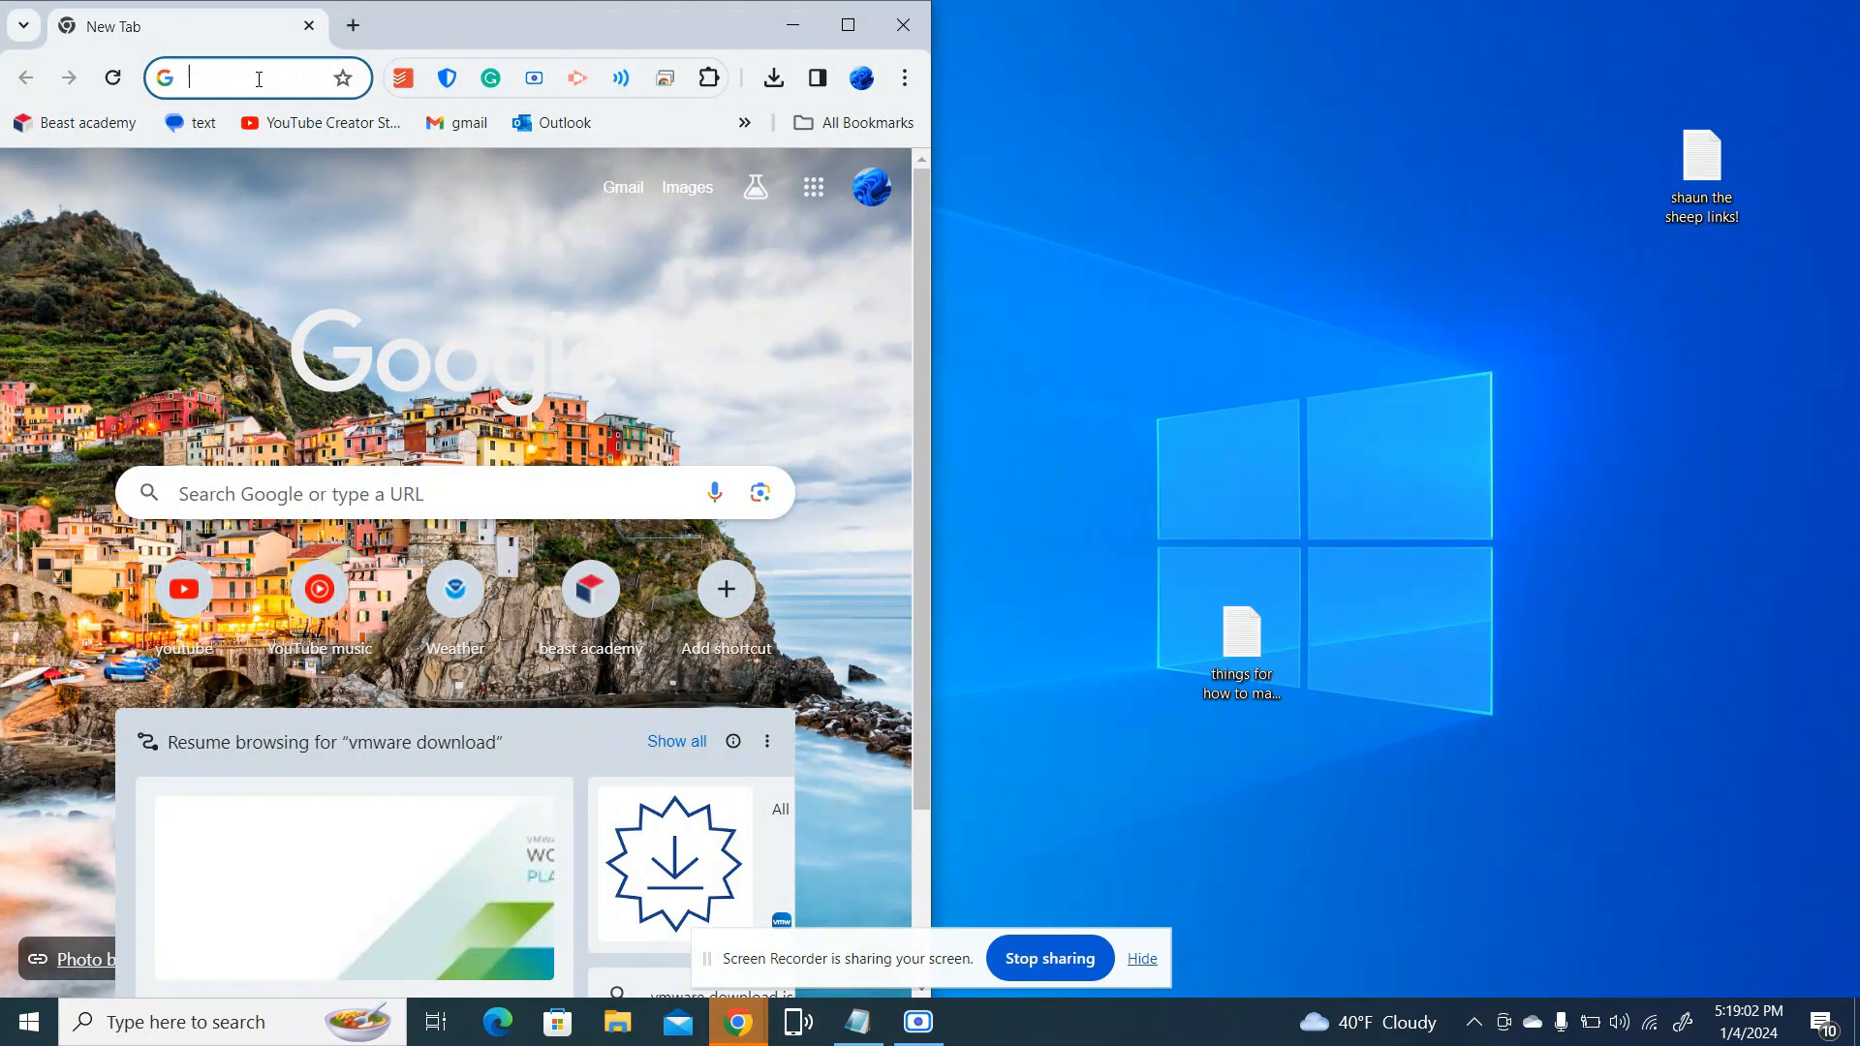
left_click(259, 80)
key("ctrl+v")
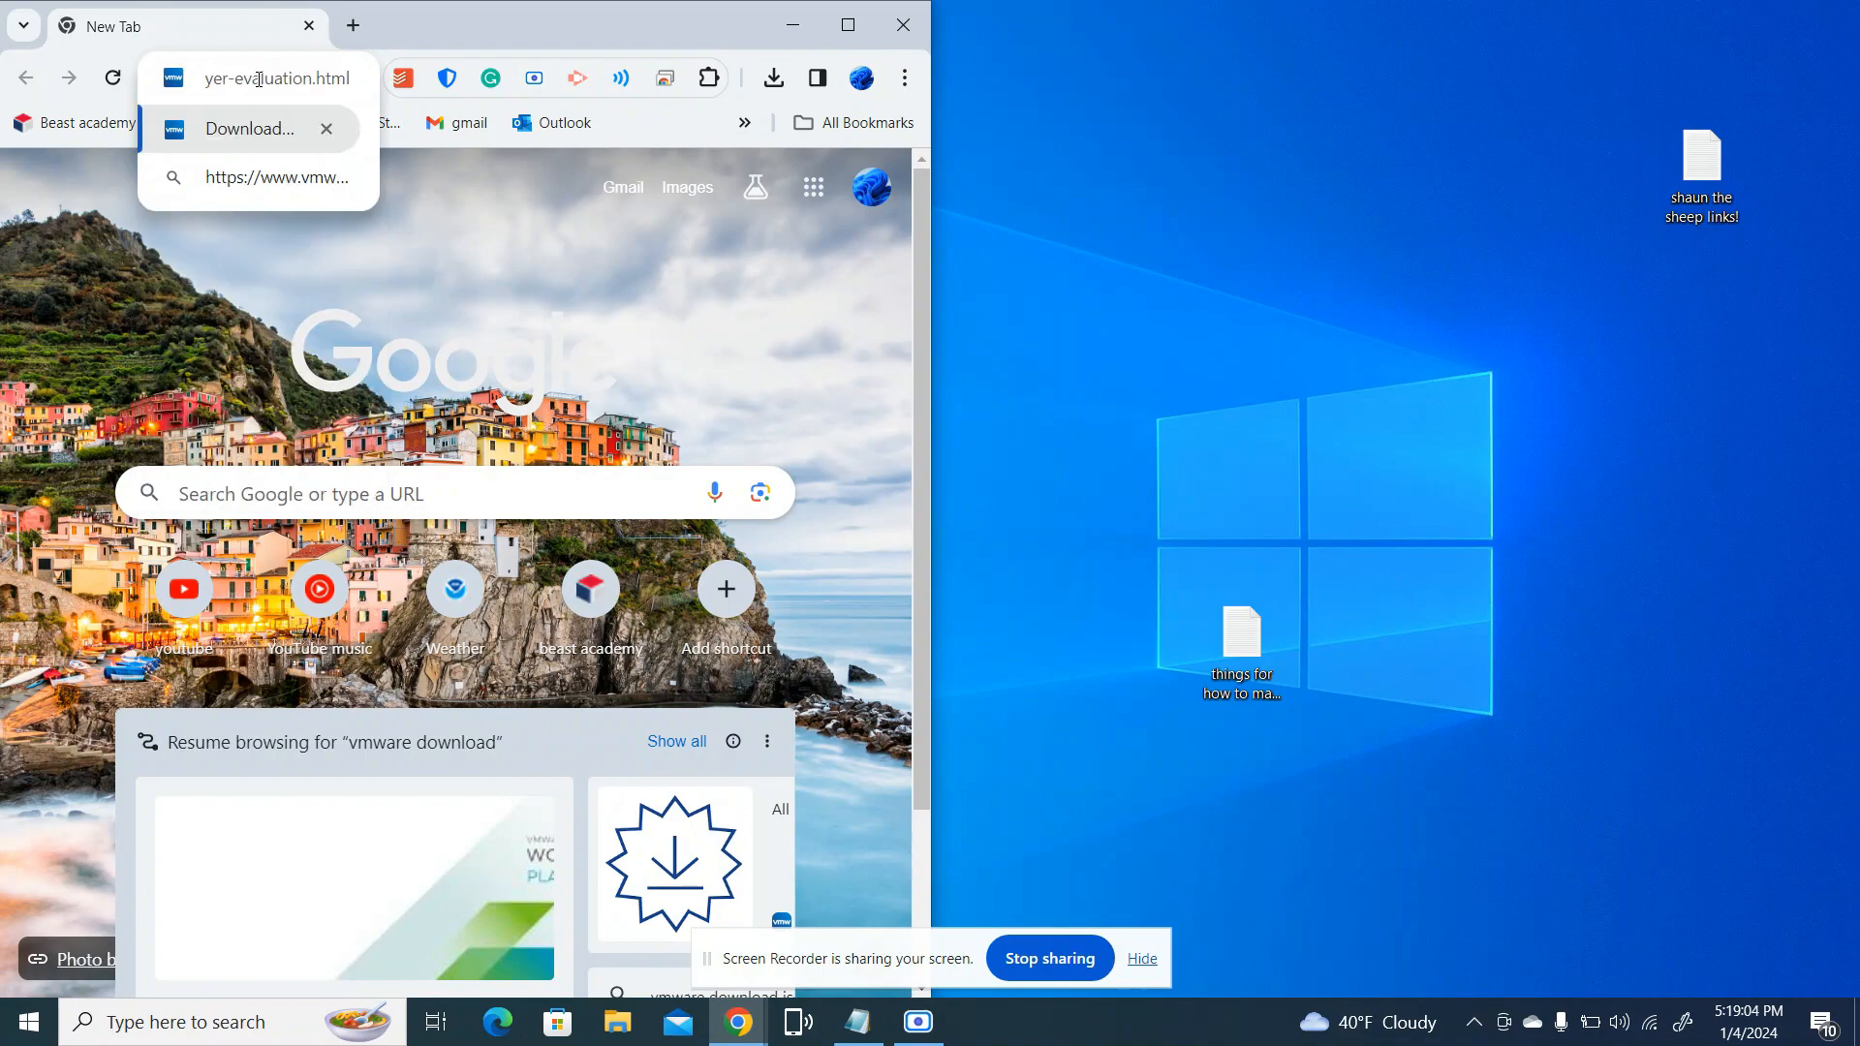
key("Return")
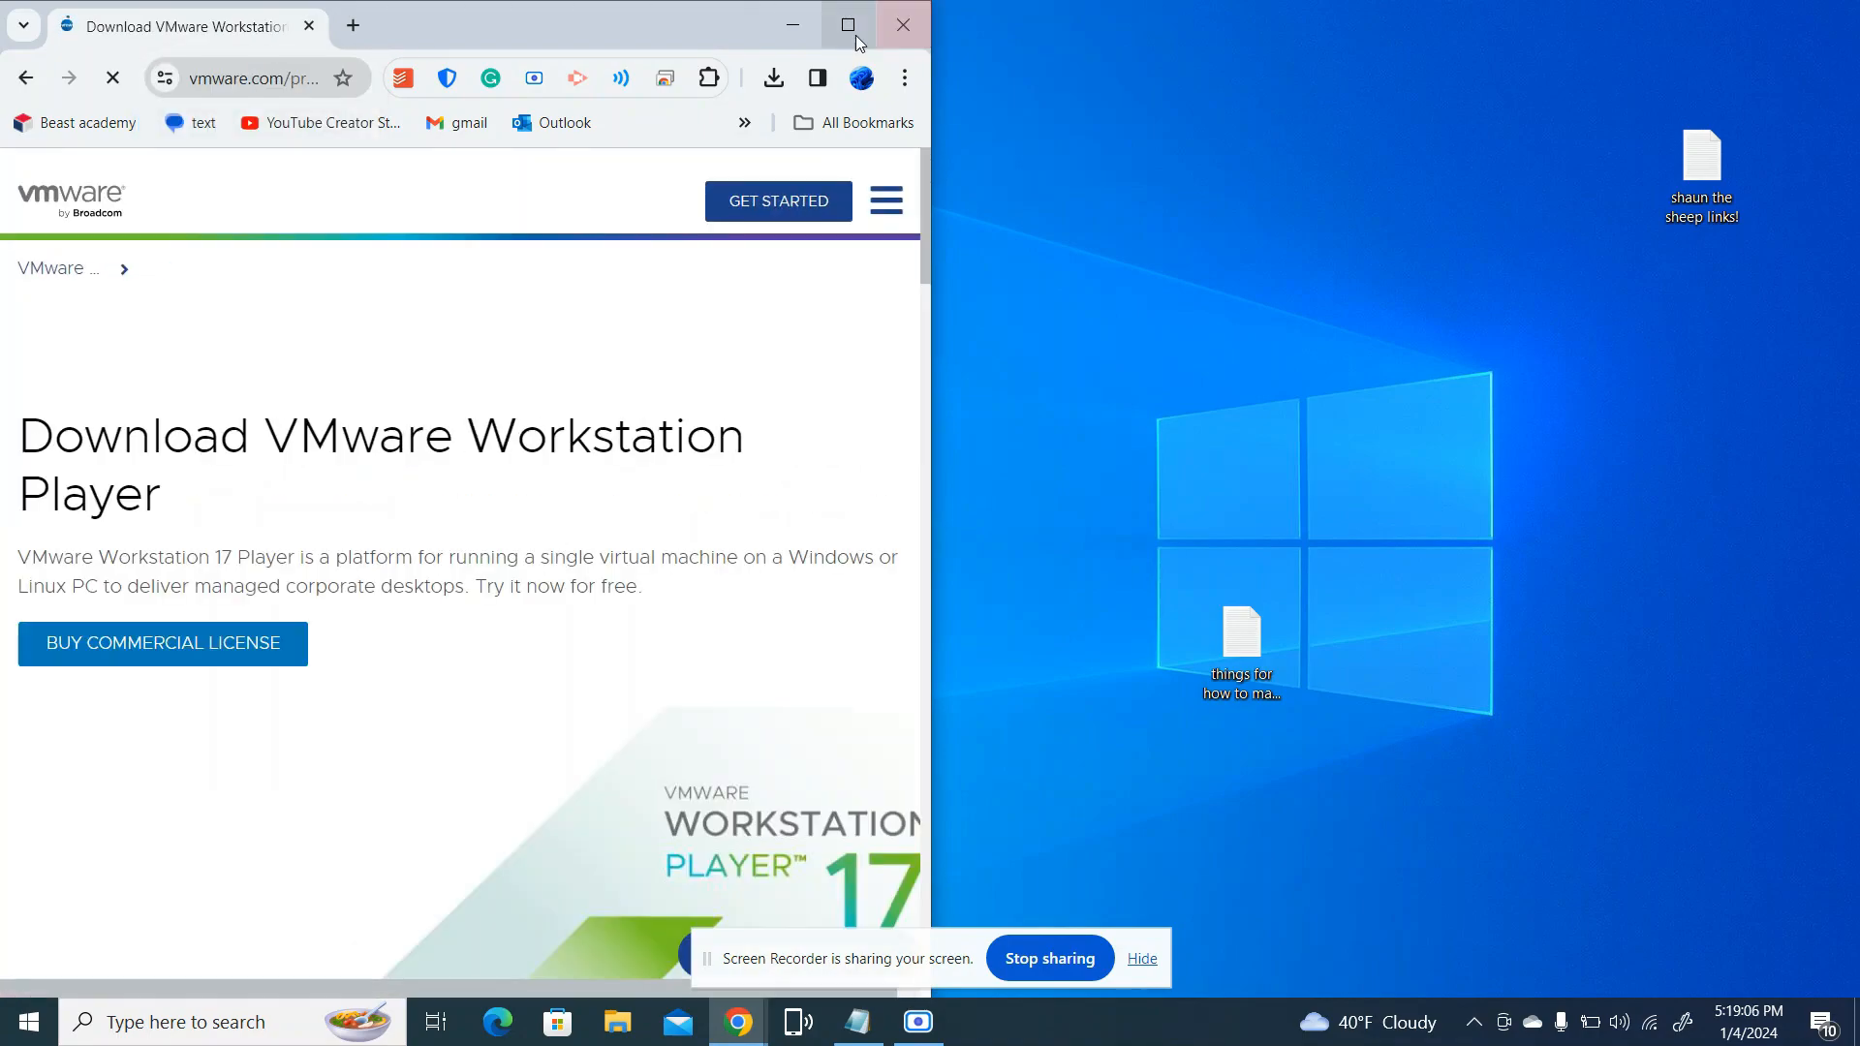
left_click(852, 33)
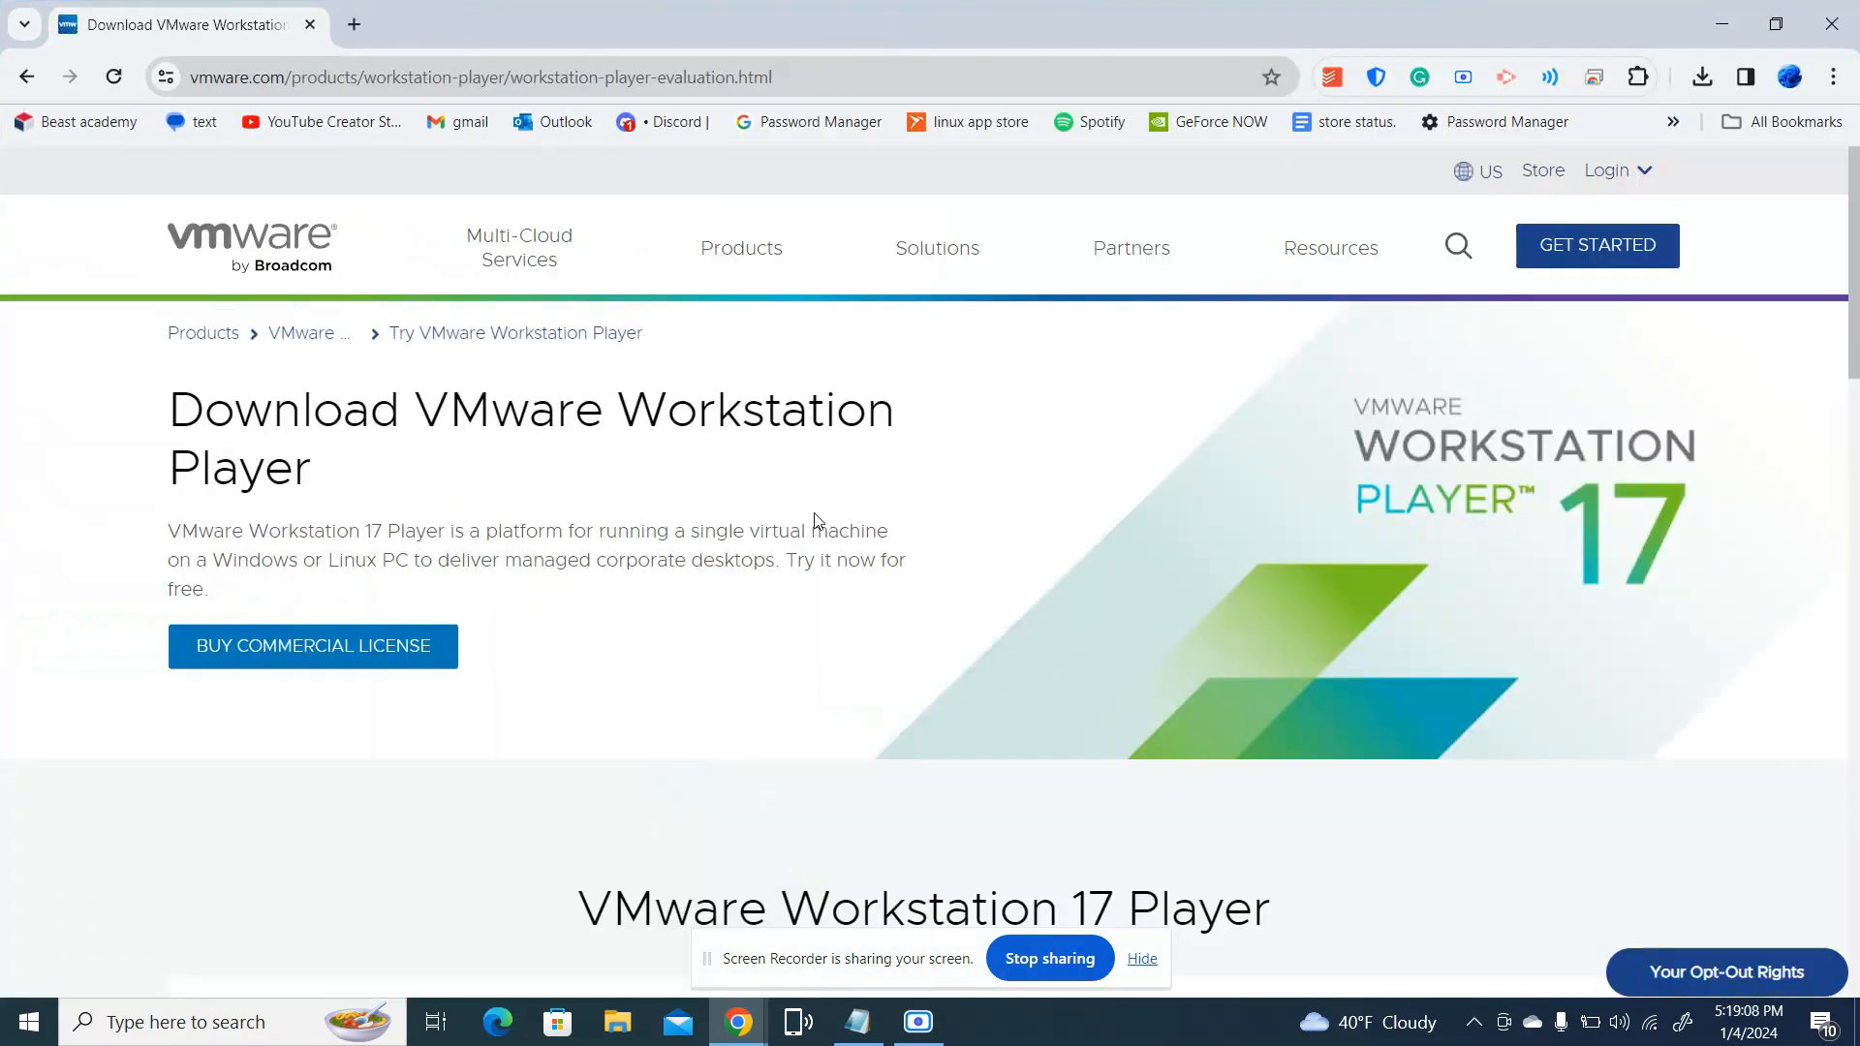
Examine the Workstation 17 Player download options for Windows and Linux, and close the browser window
scroll(815, 521, "down", 1)
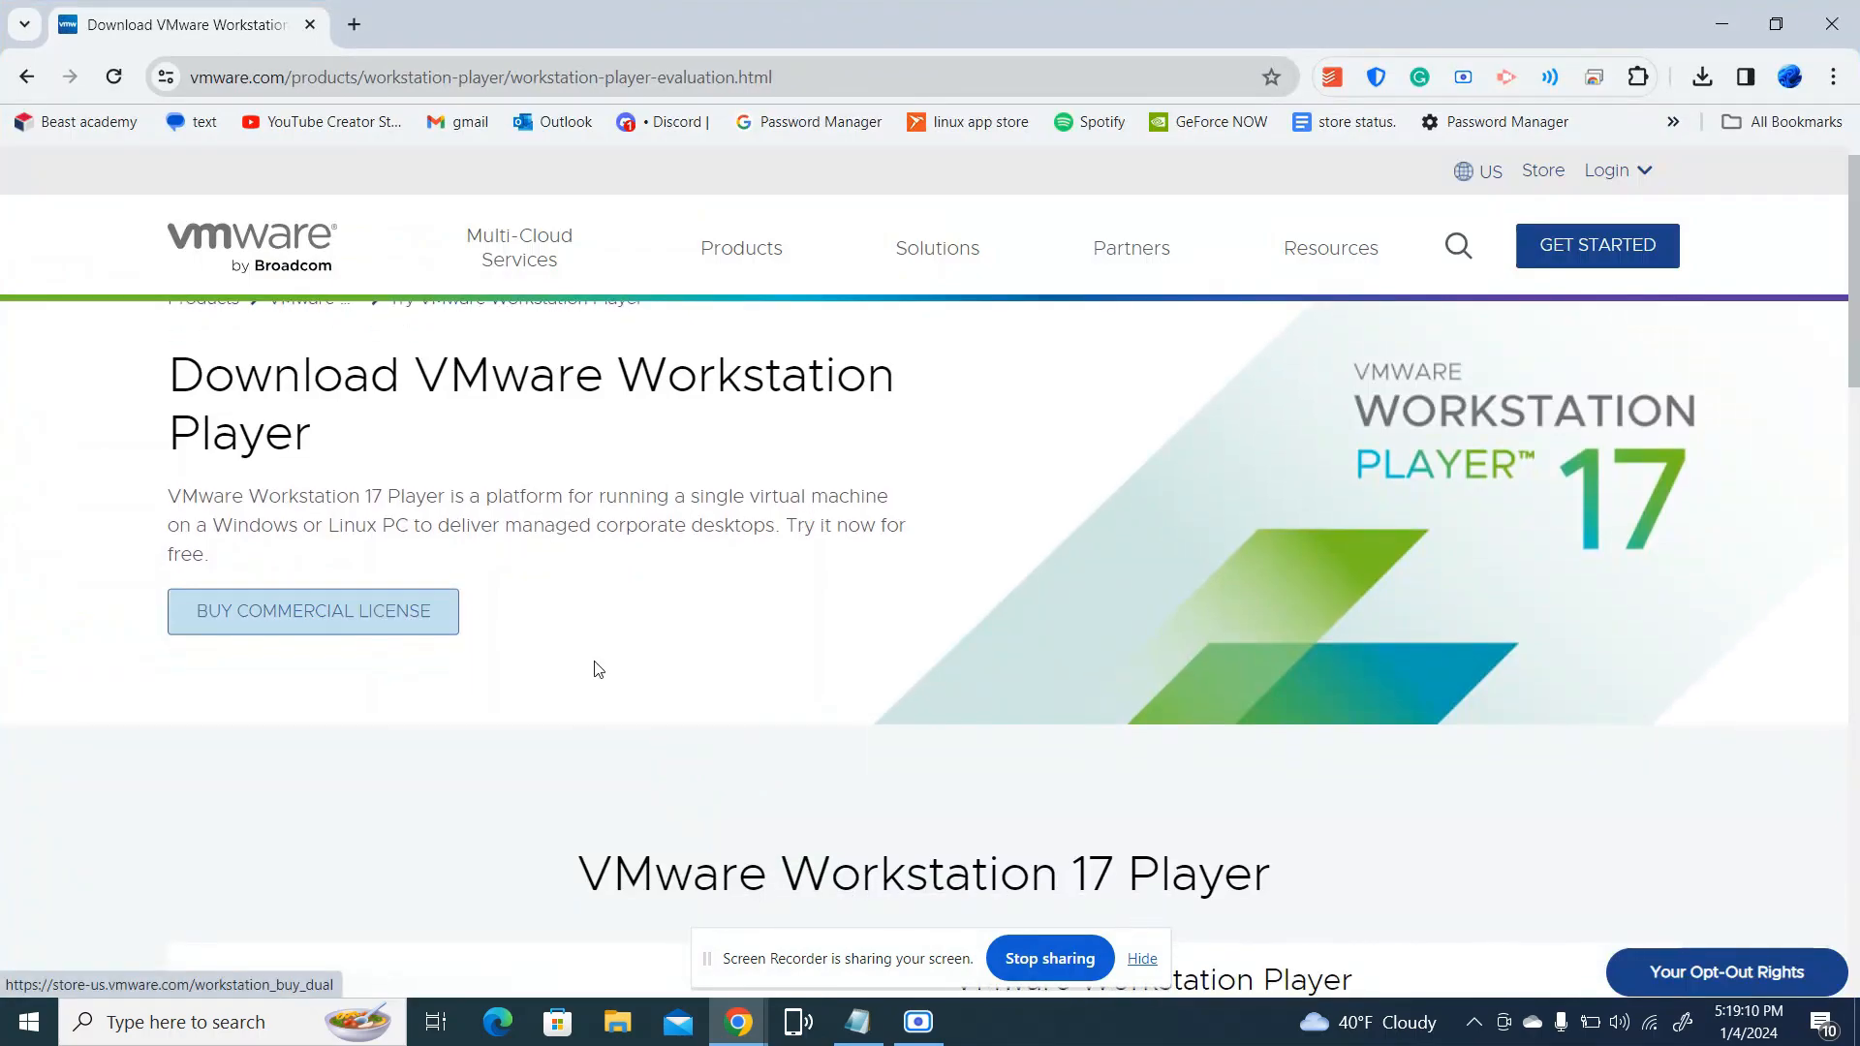
scroll(776, 661, "down", 10)
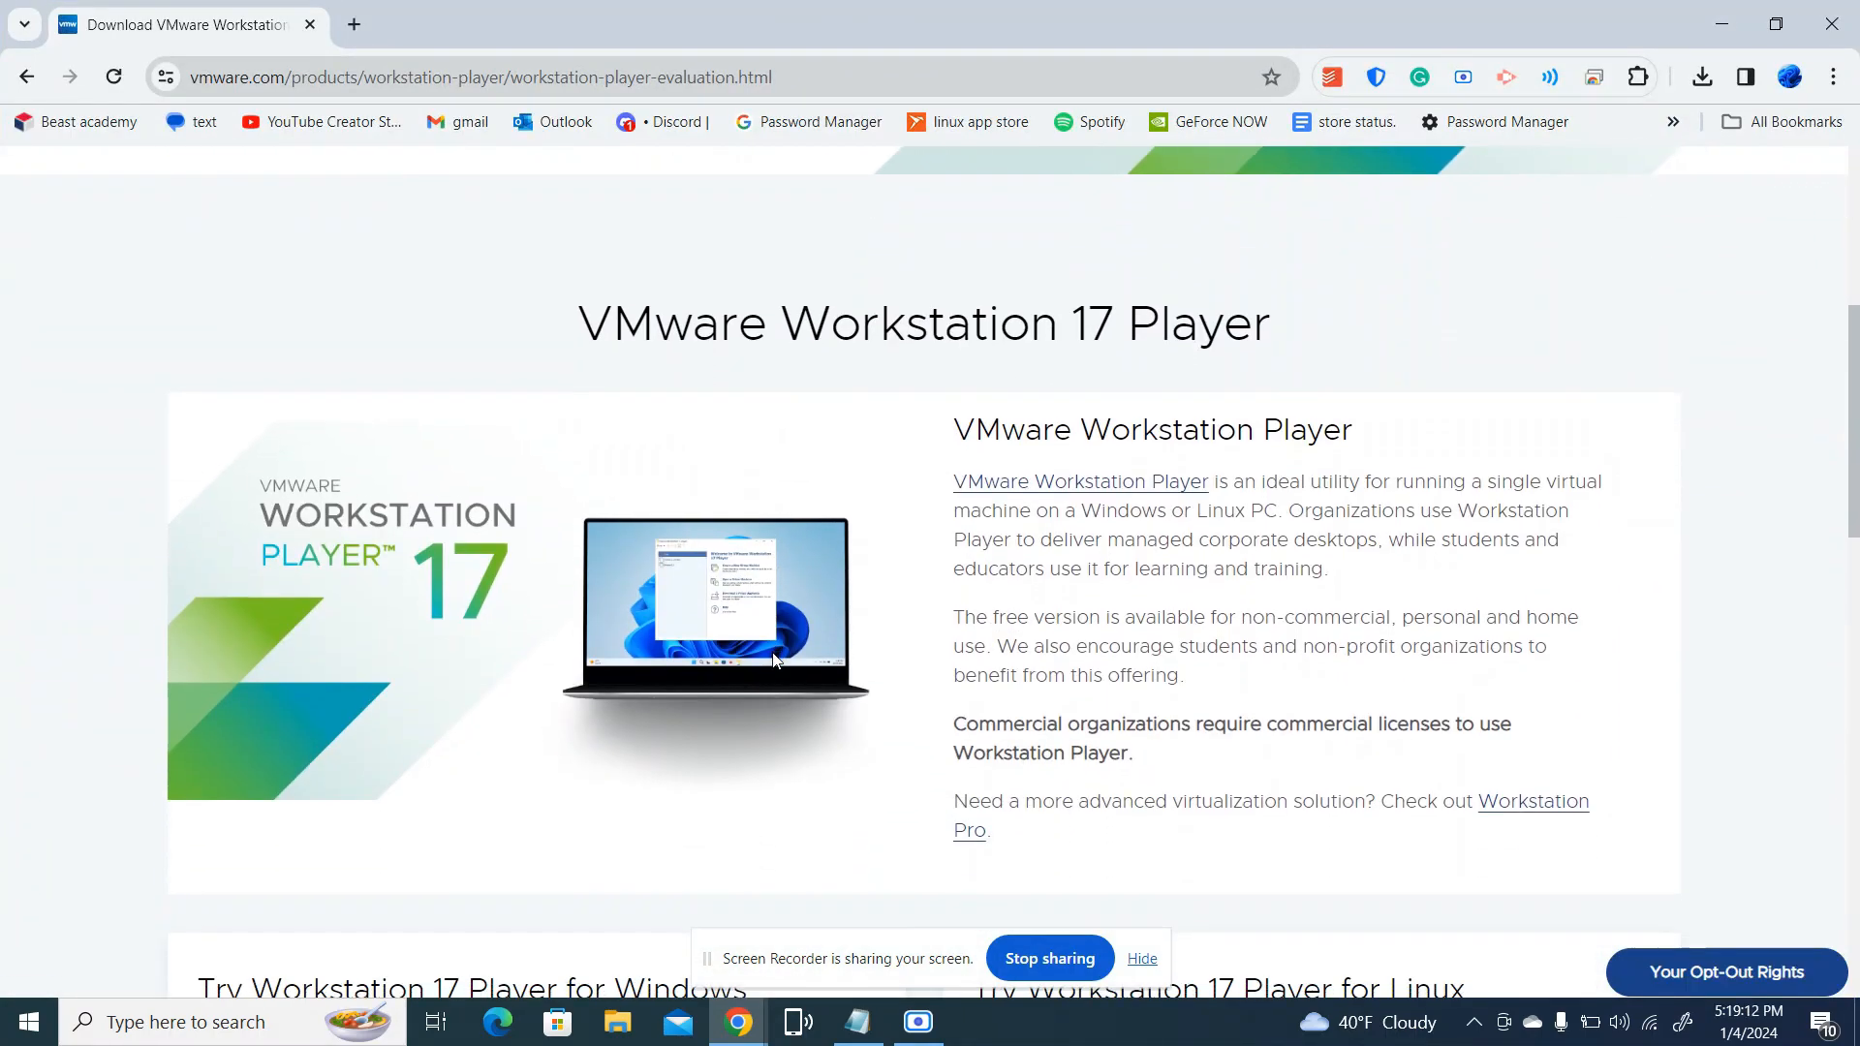
scroll(776, 661, "up", 4)
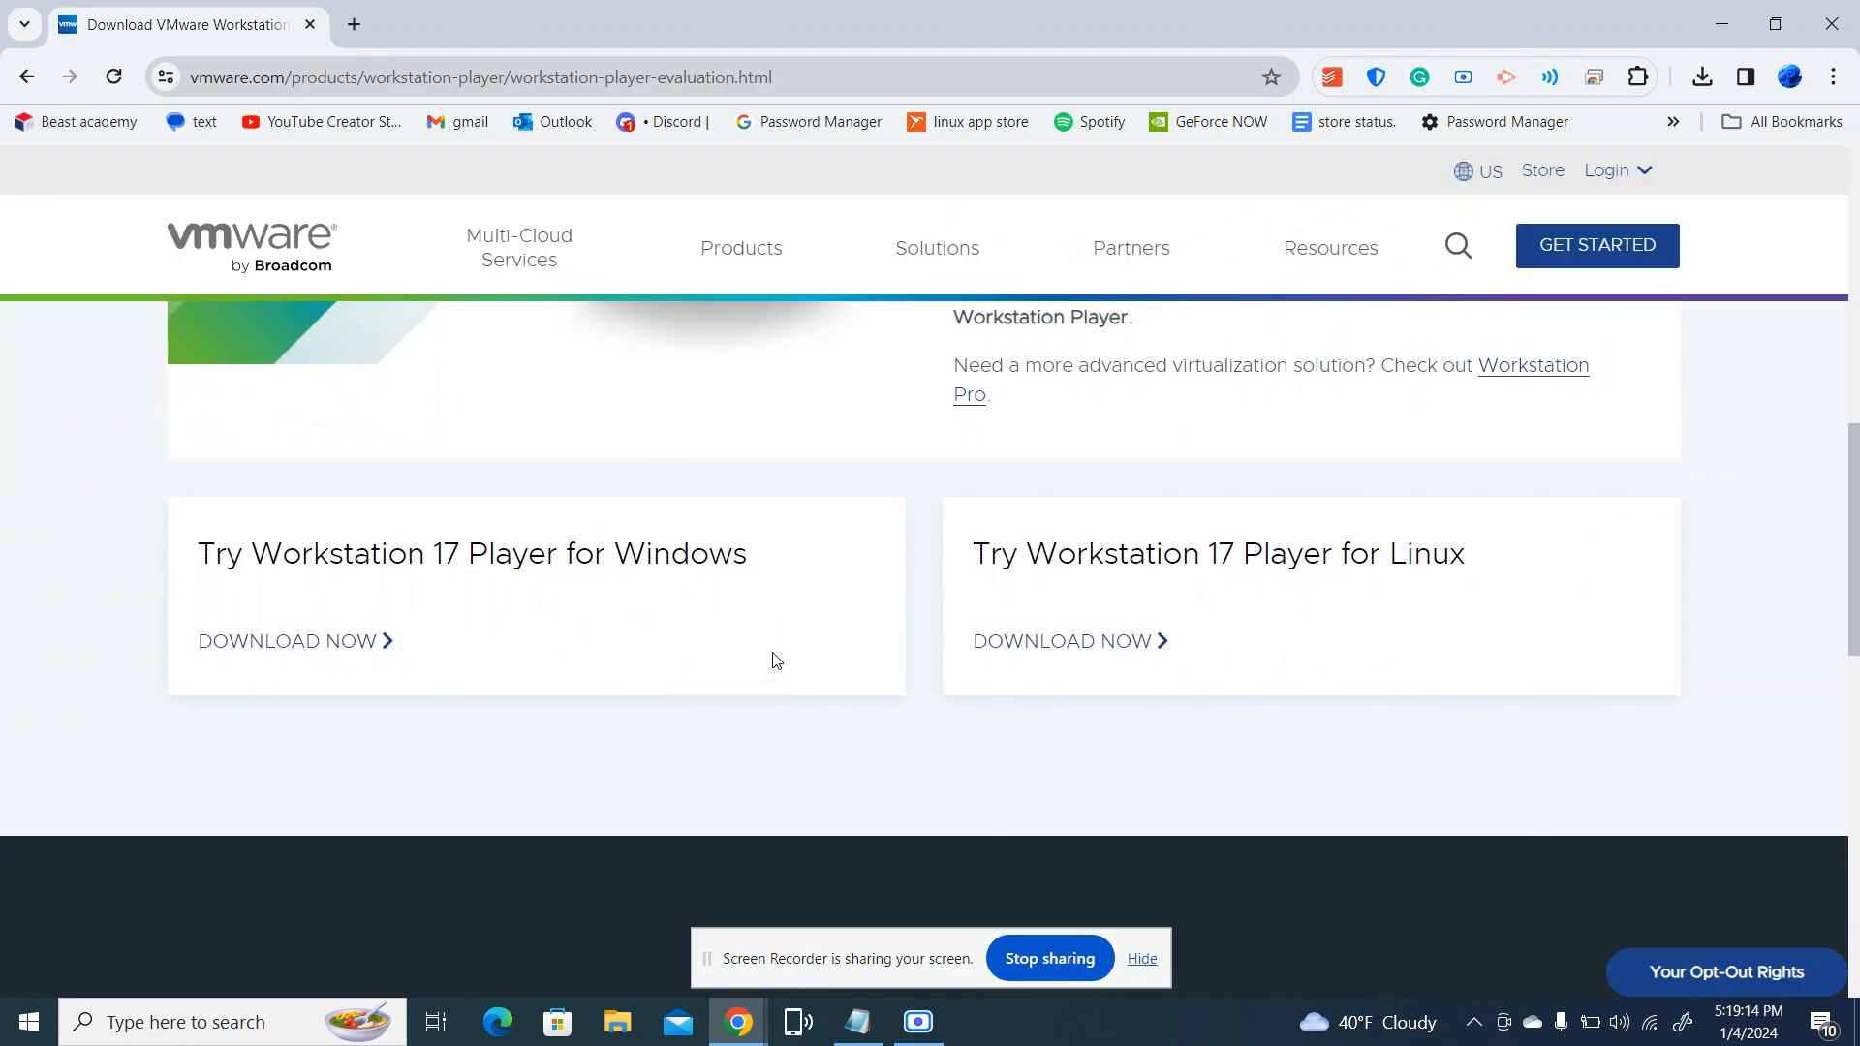
scroll(772, 656, "down", 4)
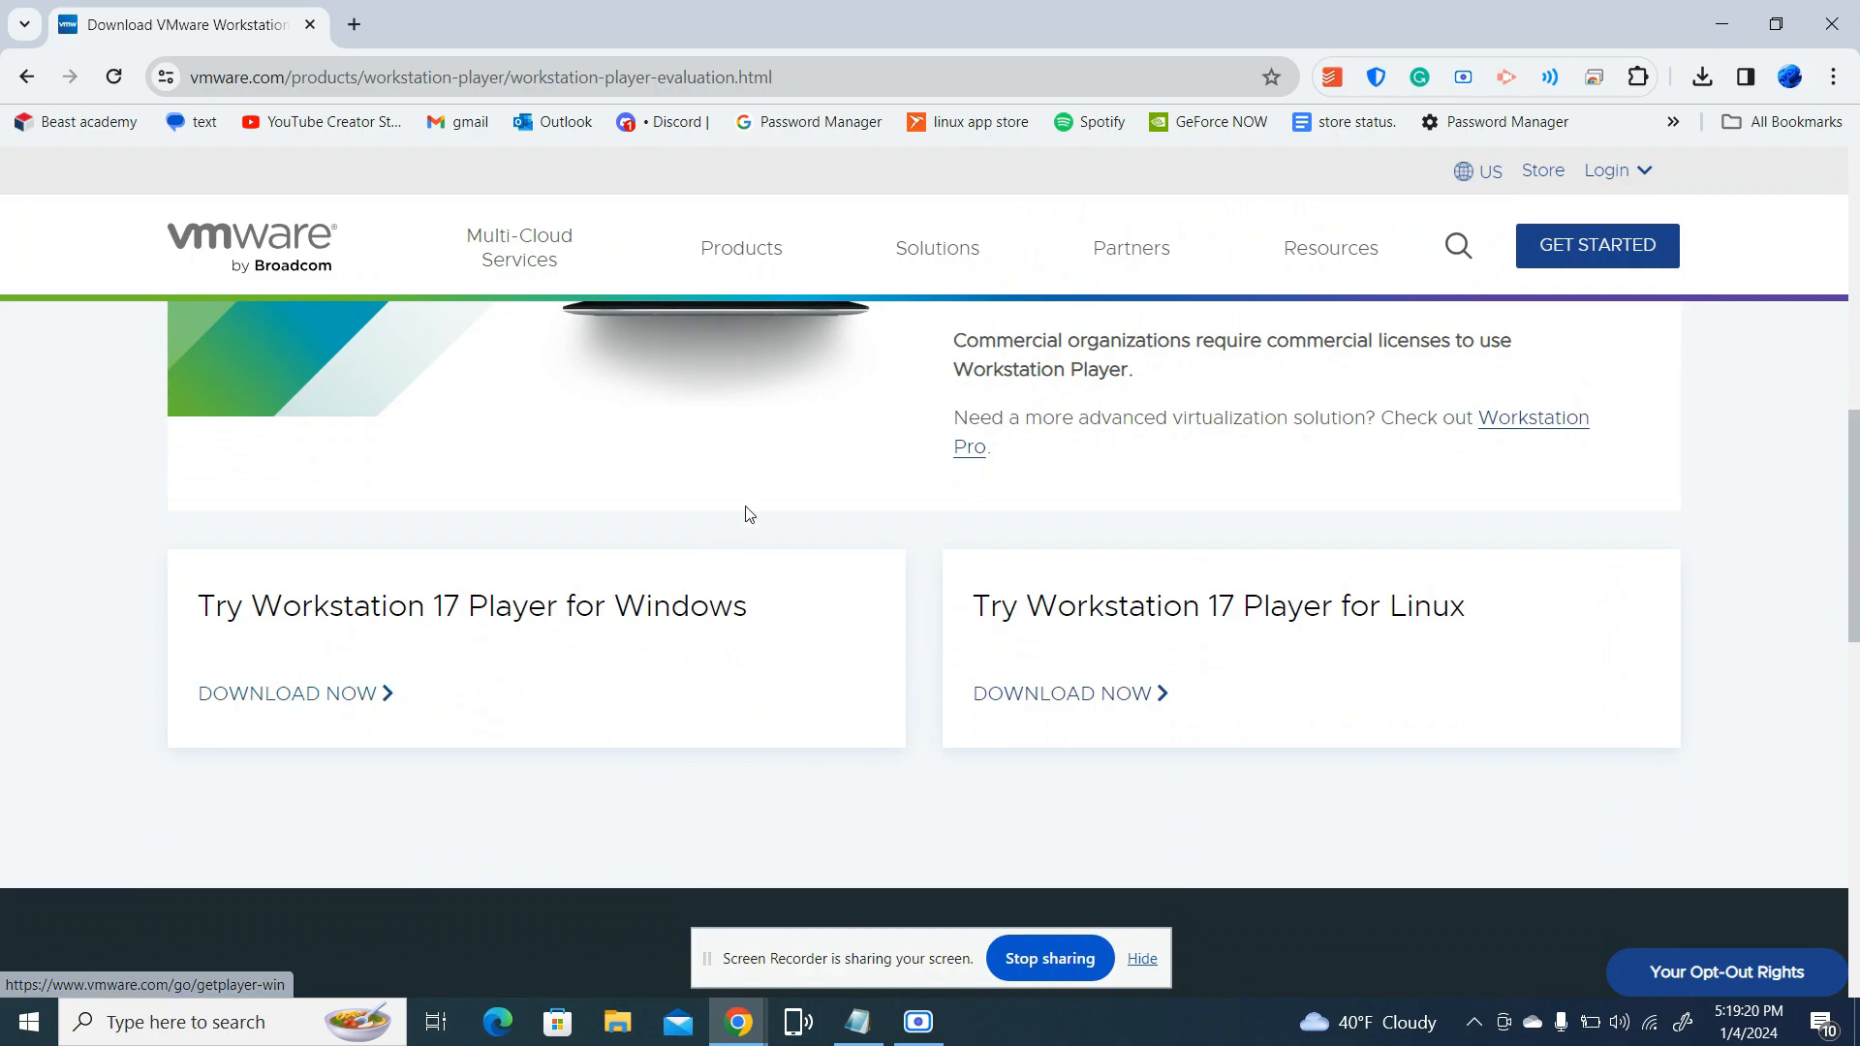
left_click(1851, 16)
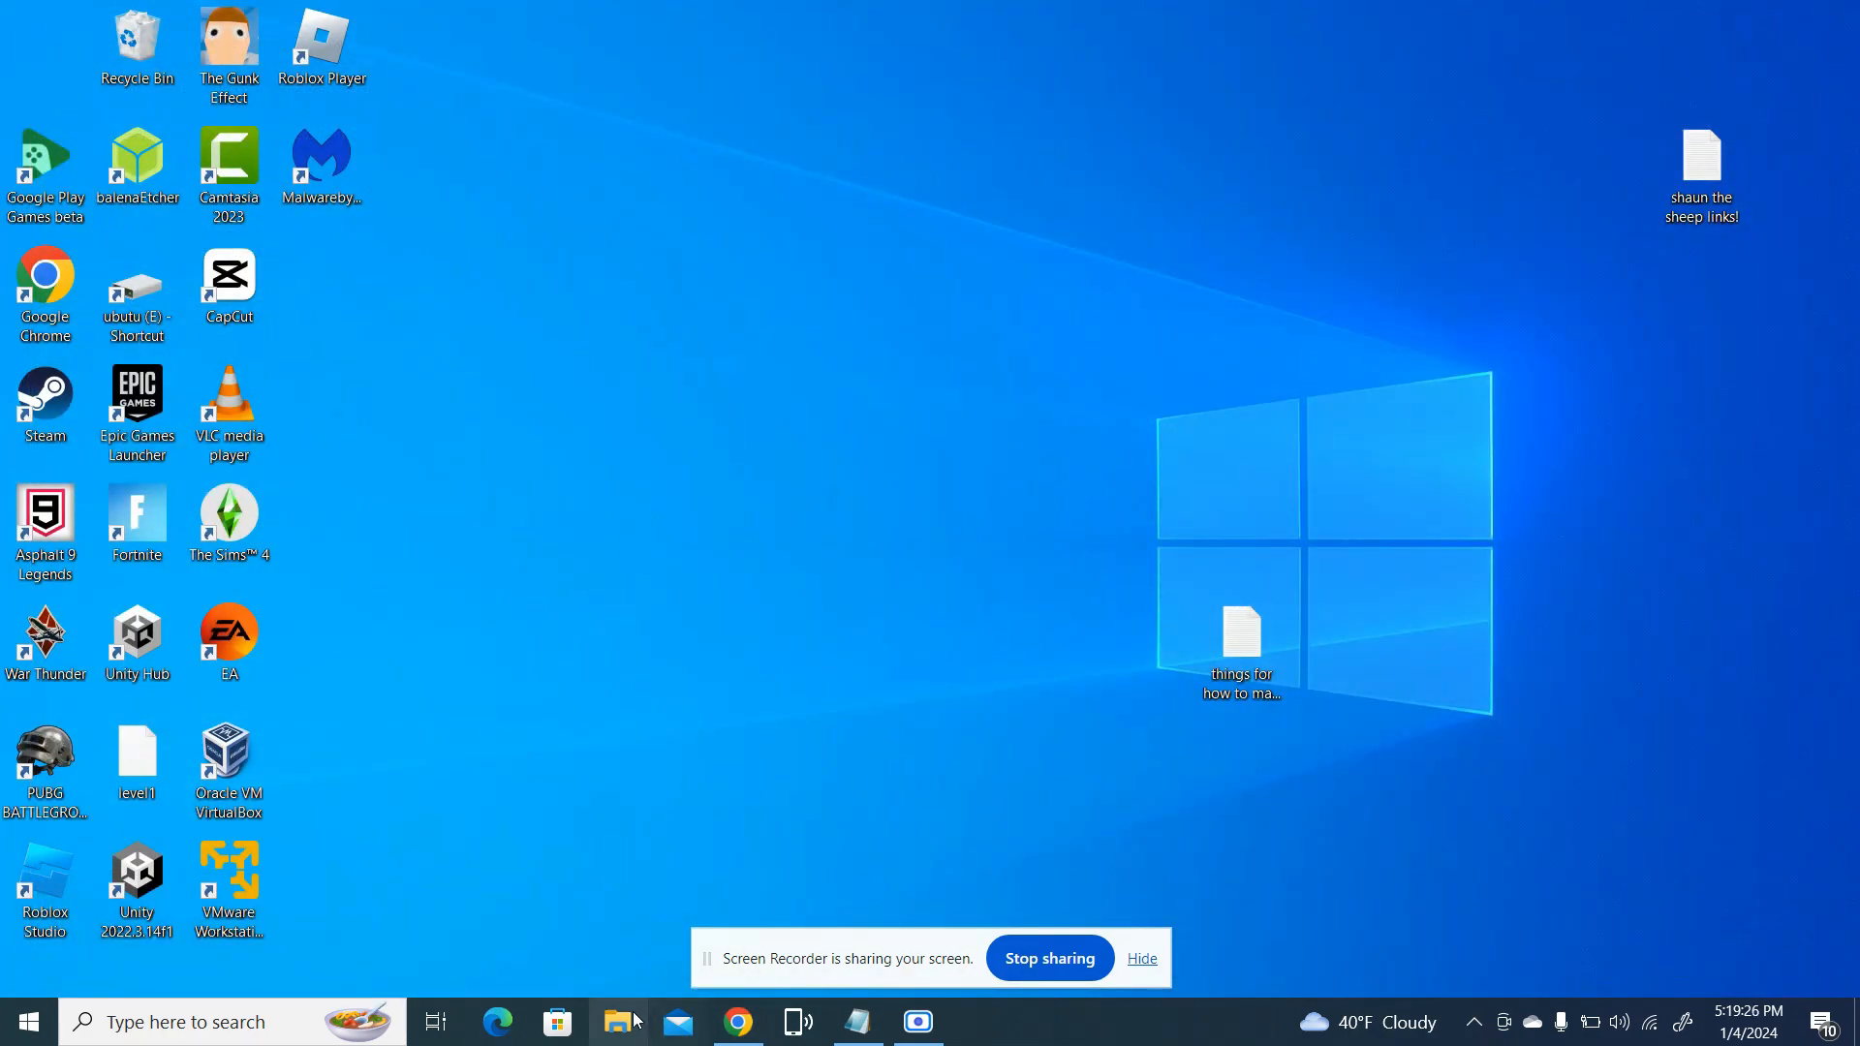
Check the Downloads folder in File Explorer for the VMware Player installer, and close the window
left_click(617, 1023)
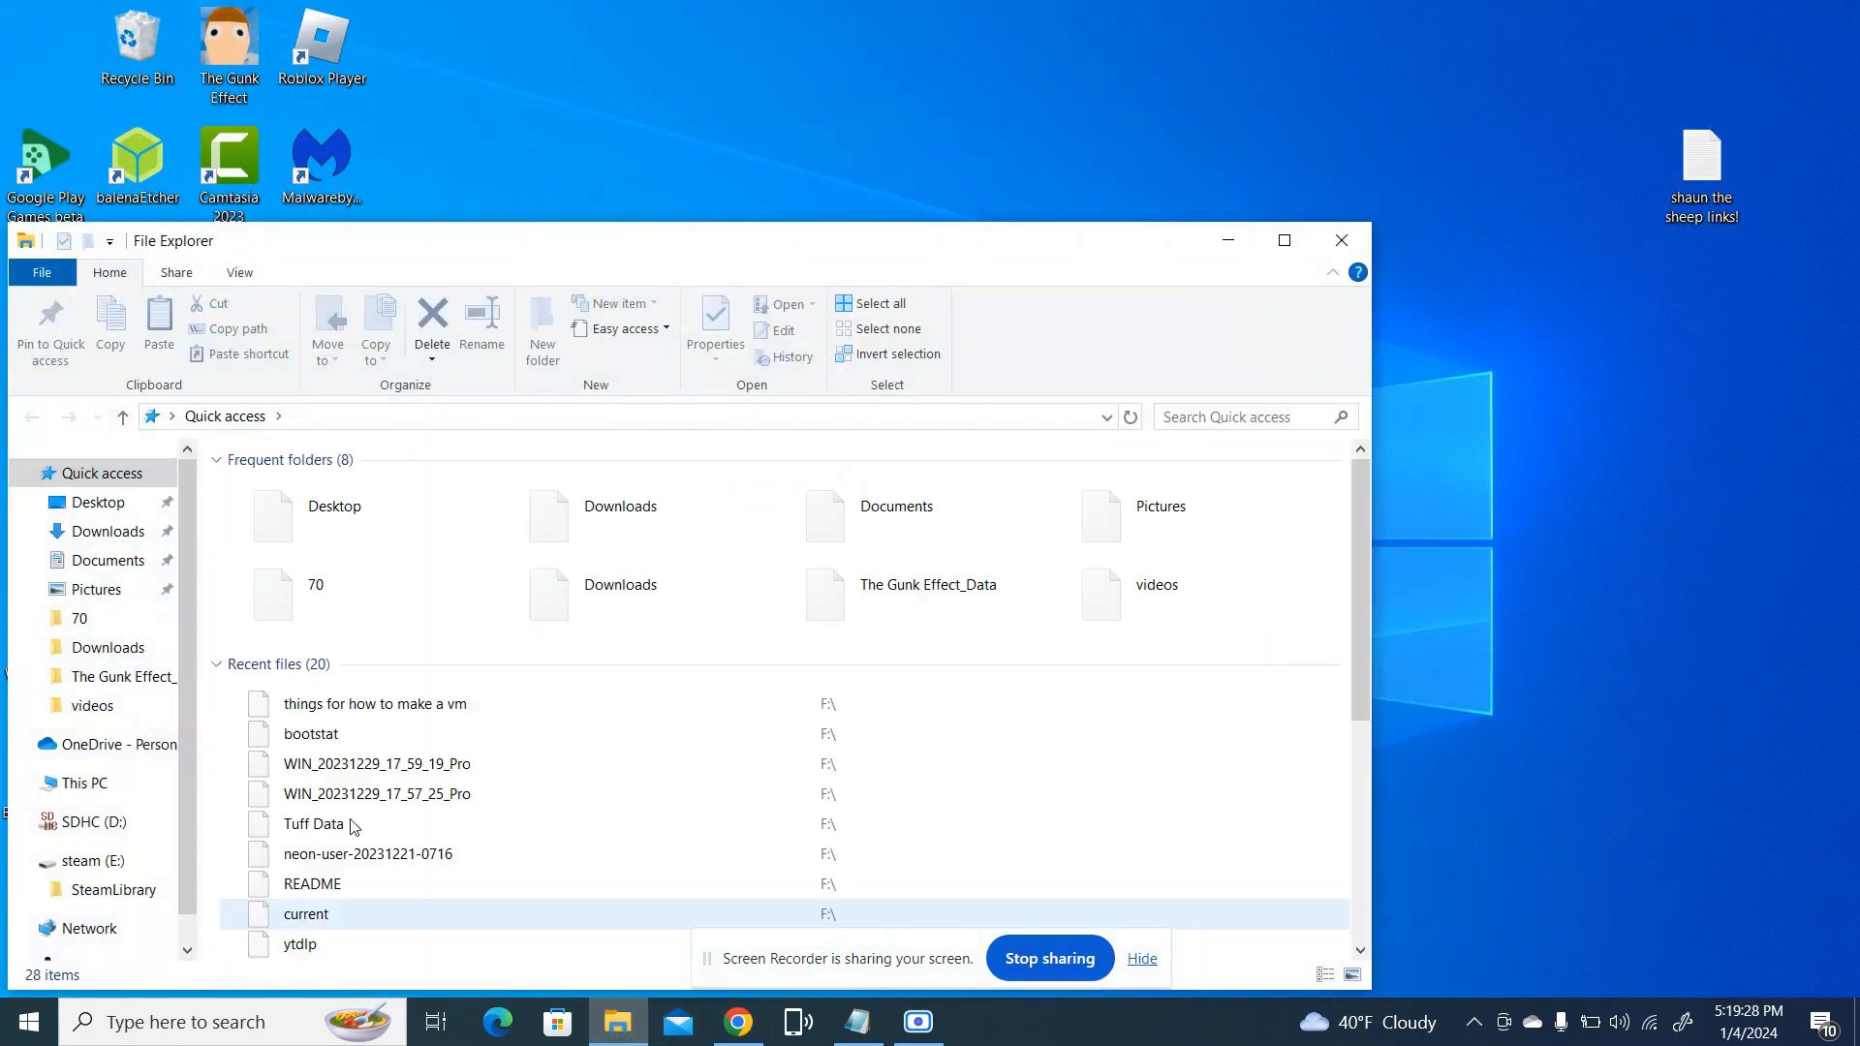
left_click(111, 533)
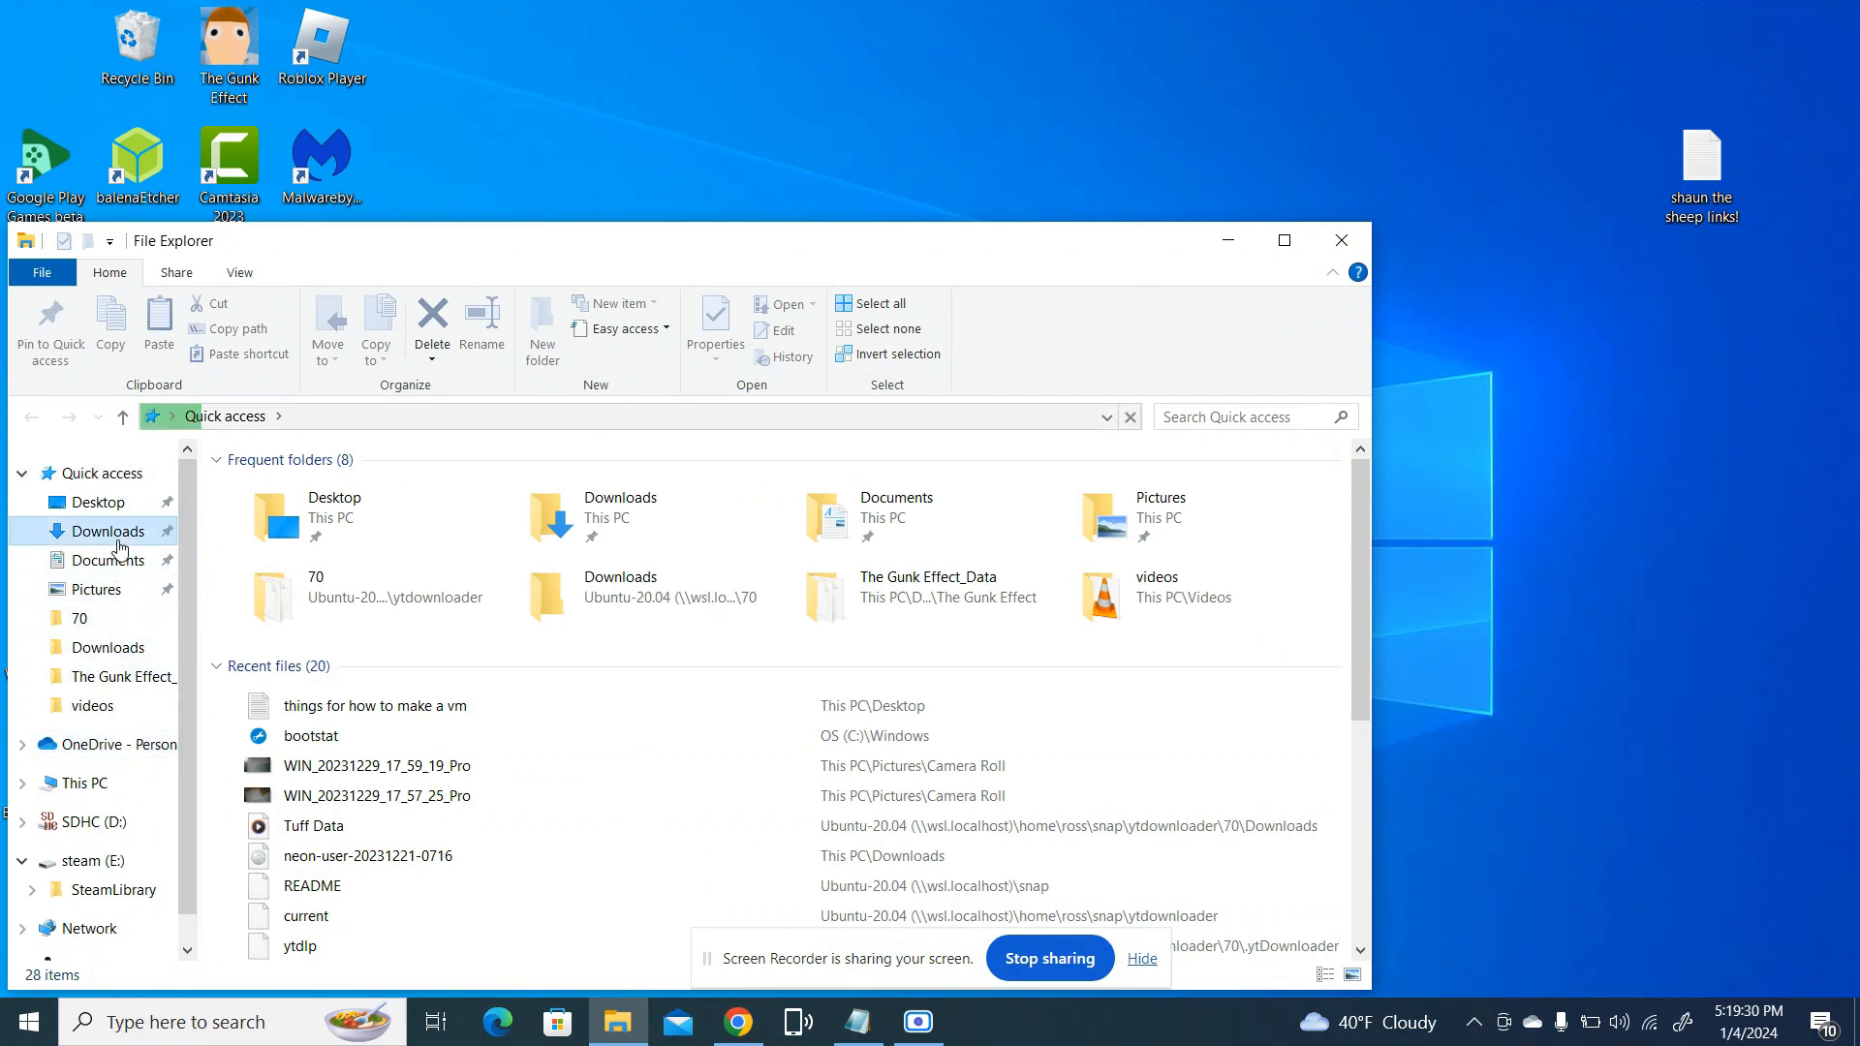
left_click(1343, 243)
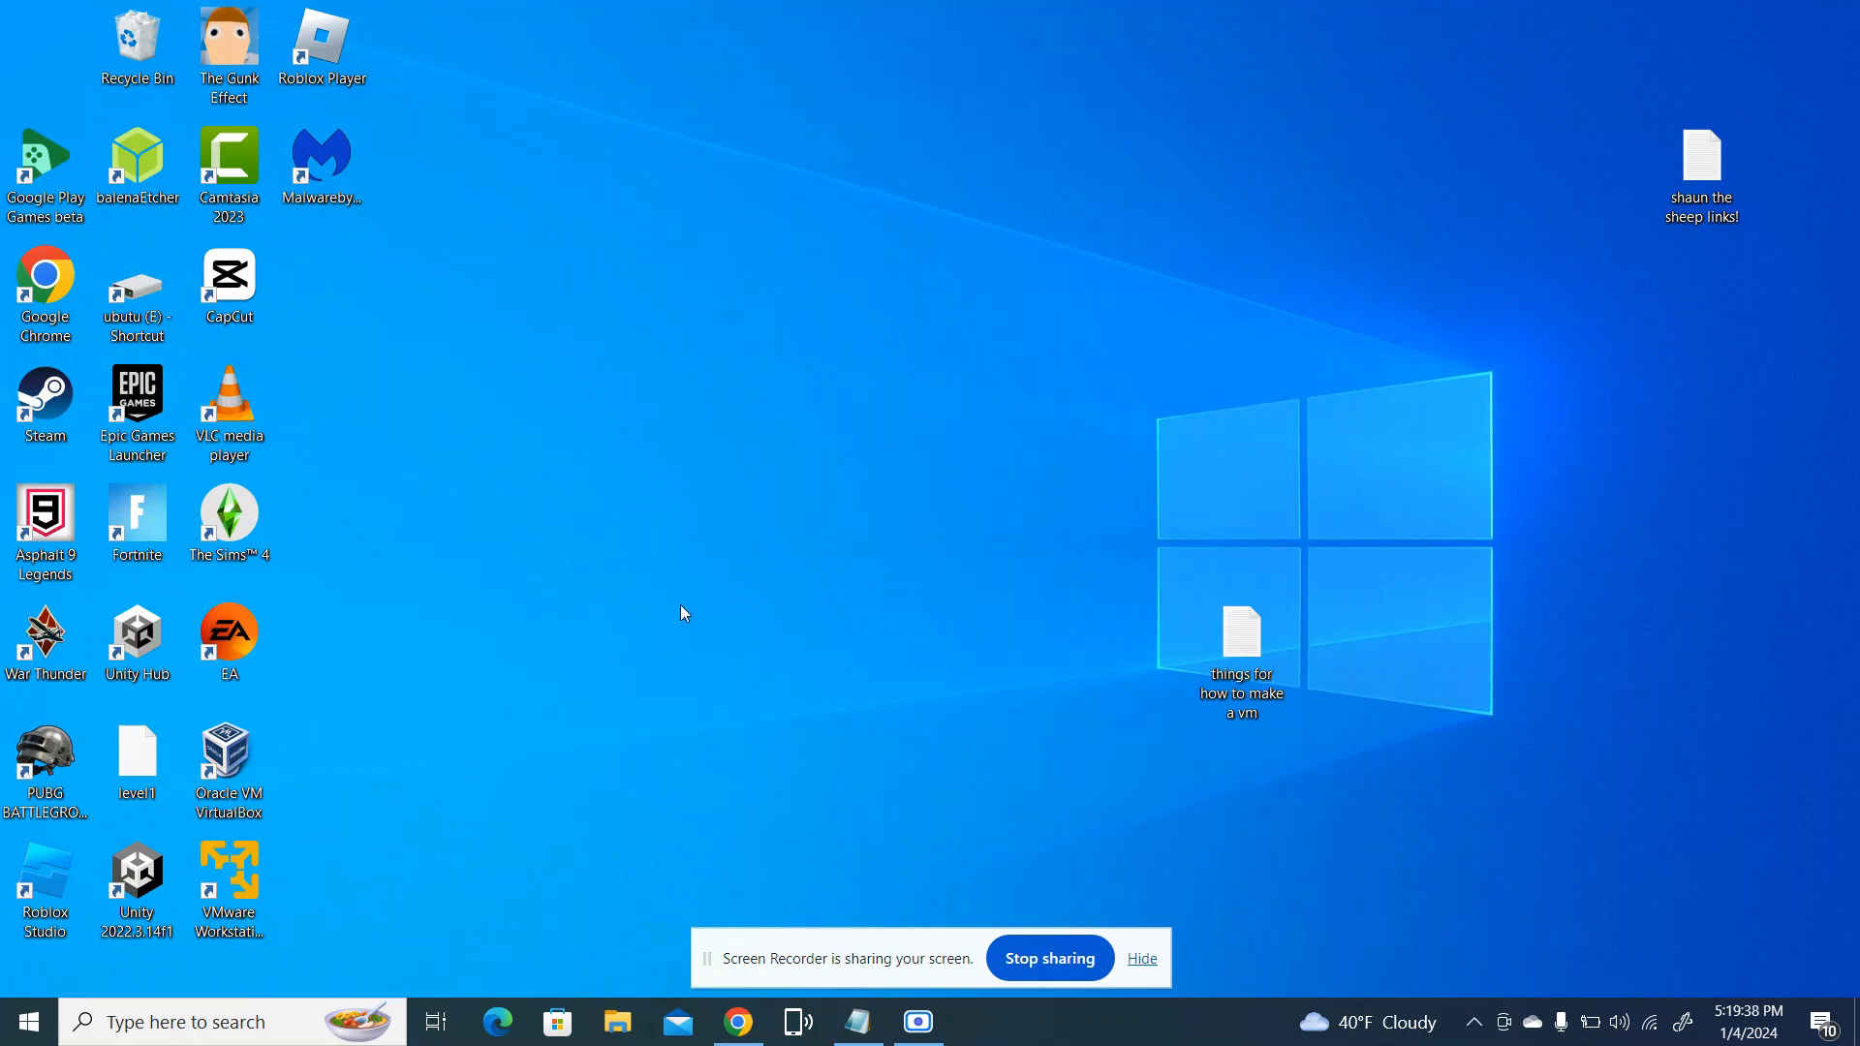
Launch VMware Workstation 17 Player, maximize its window, and start creating a new virtual machine from the Home page
left_click(229, 892)
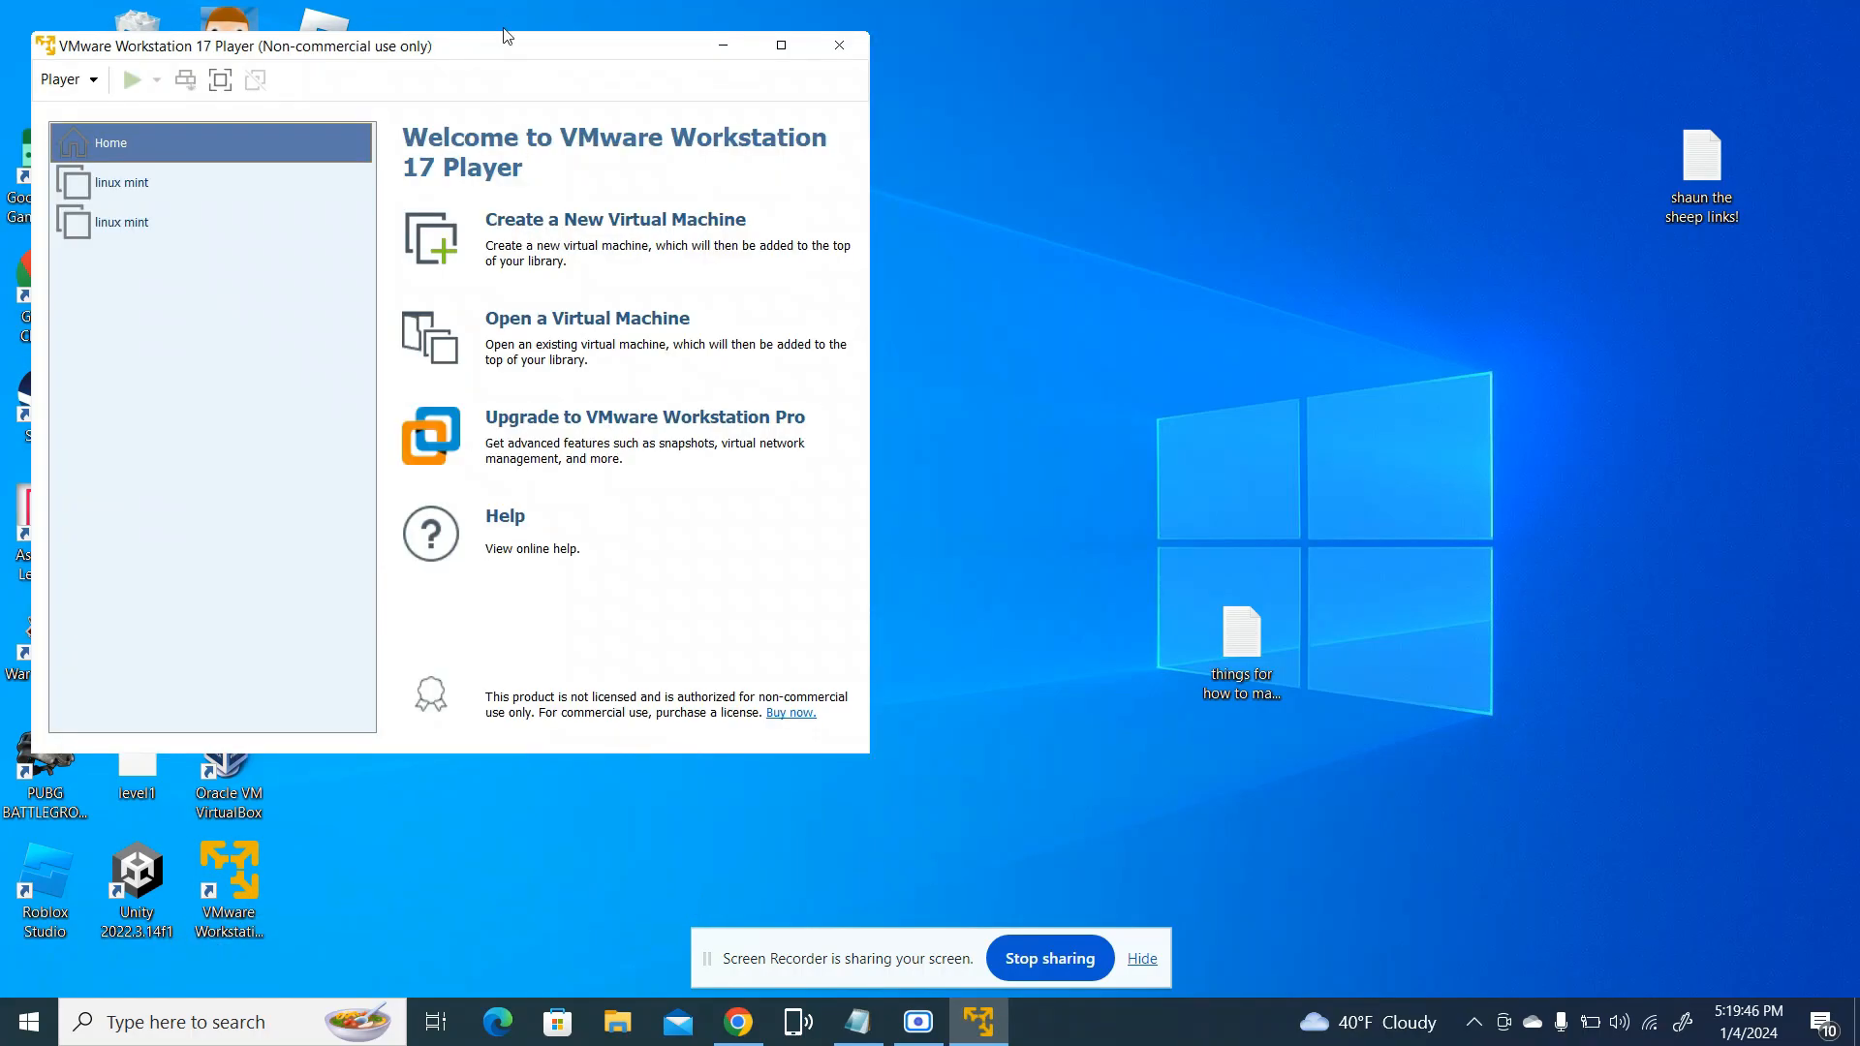
left_click_drag(504, 40, 915, 2)
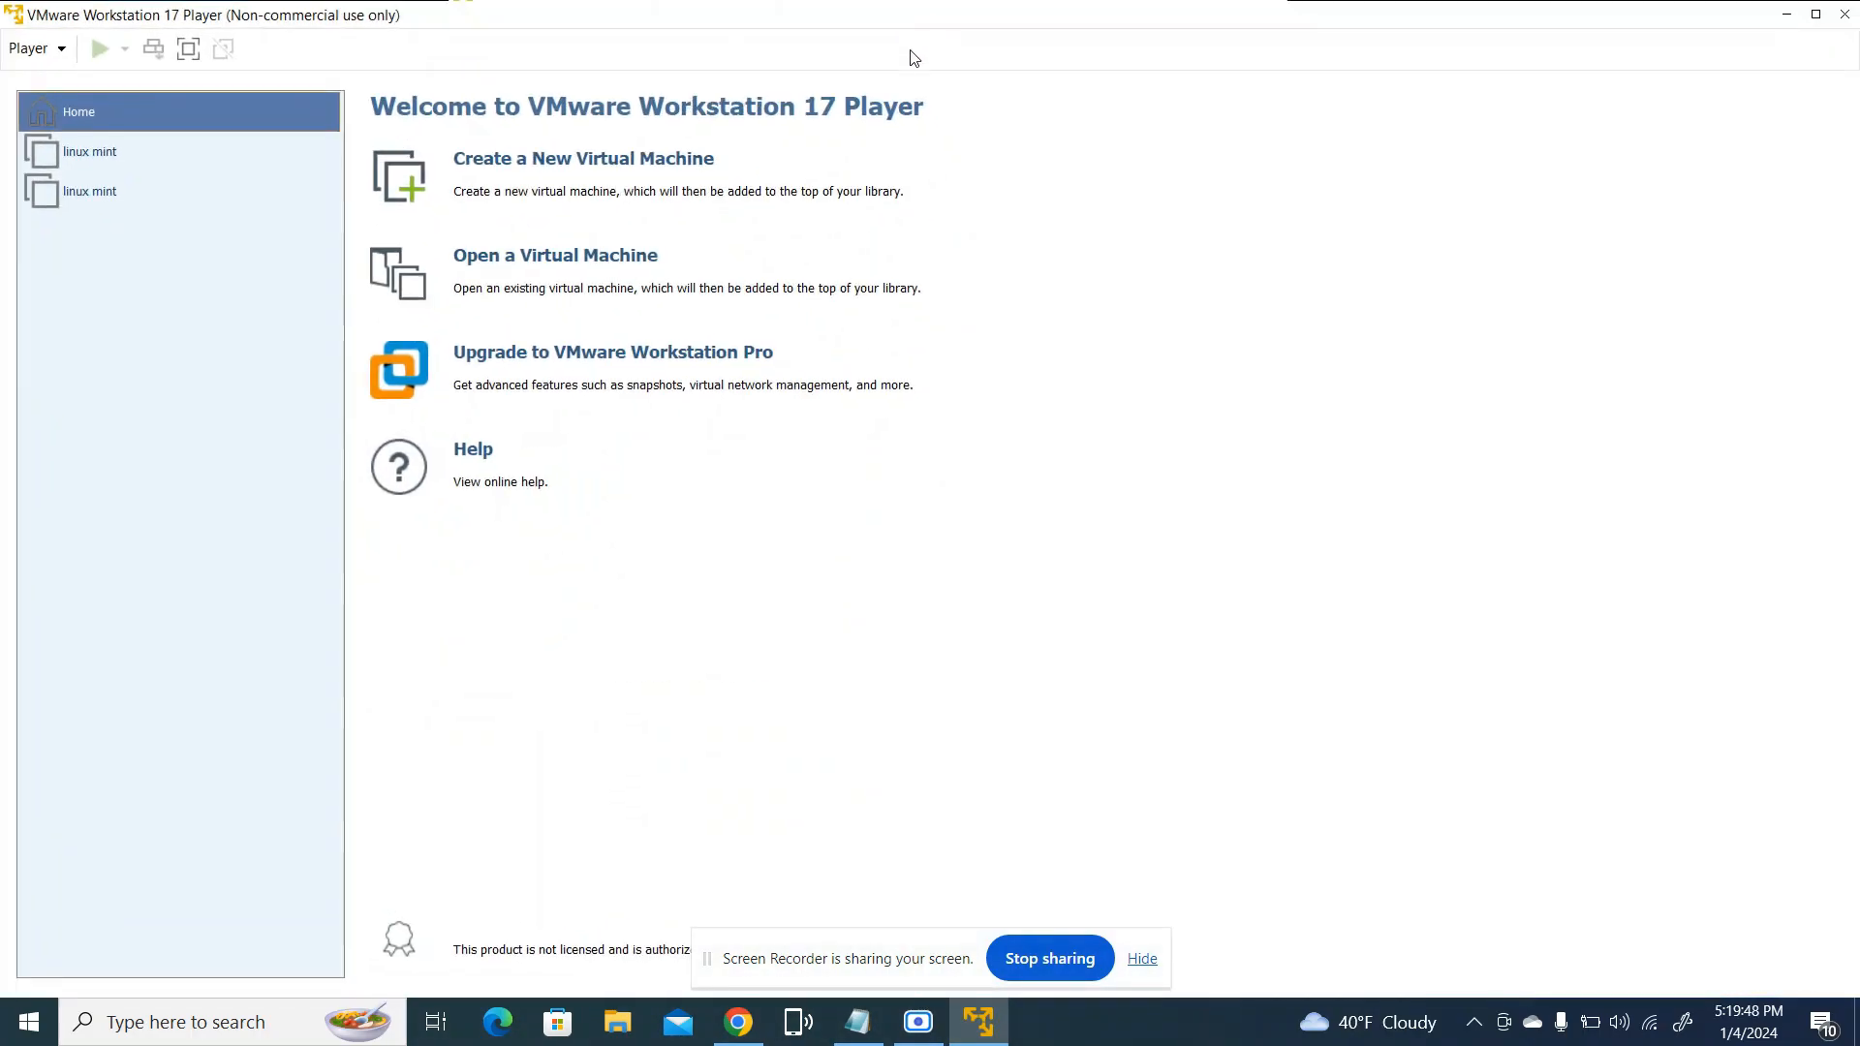
left_click(144, 167)
left_click(144, 187)
left_click(149, 111)
left_click(412, 189)
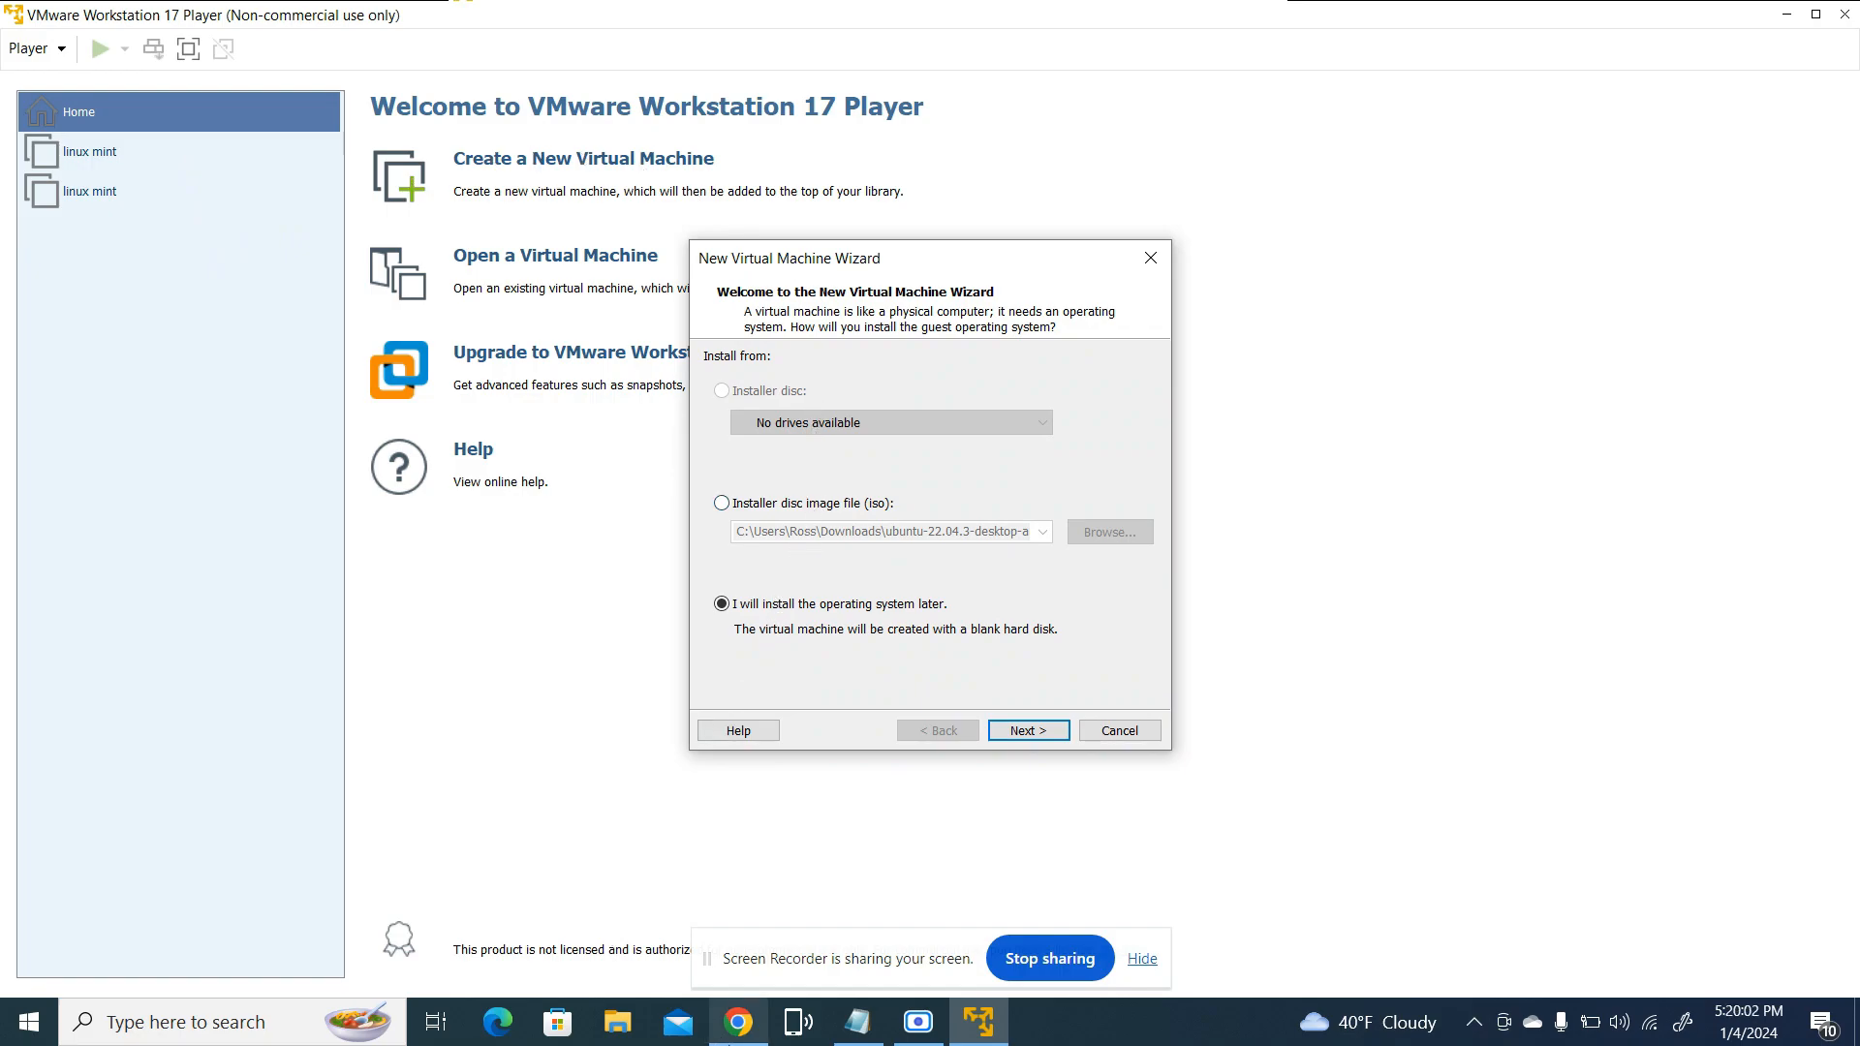
Locate the ubuntu-22.04.3-desktop-amd64 disc image in the Downloads folder with File Explorer, and close the window
left_click(717, 1022)
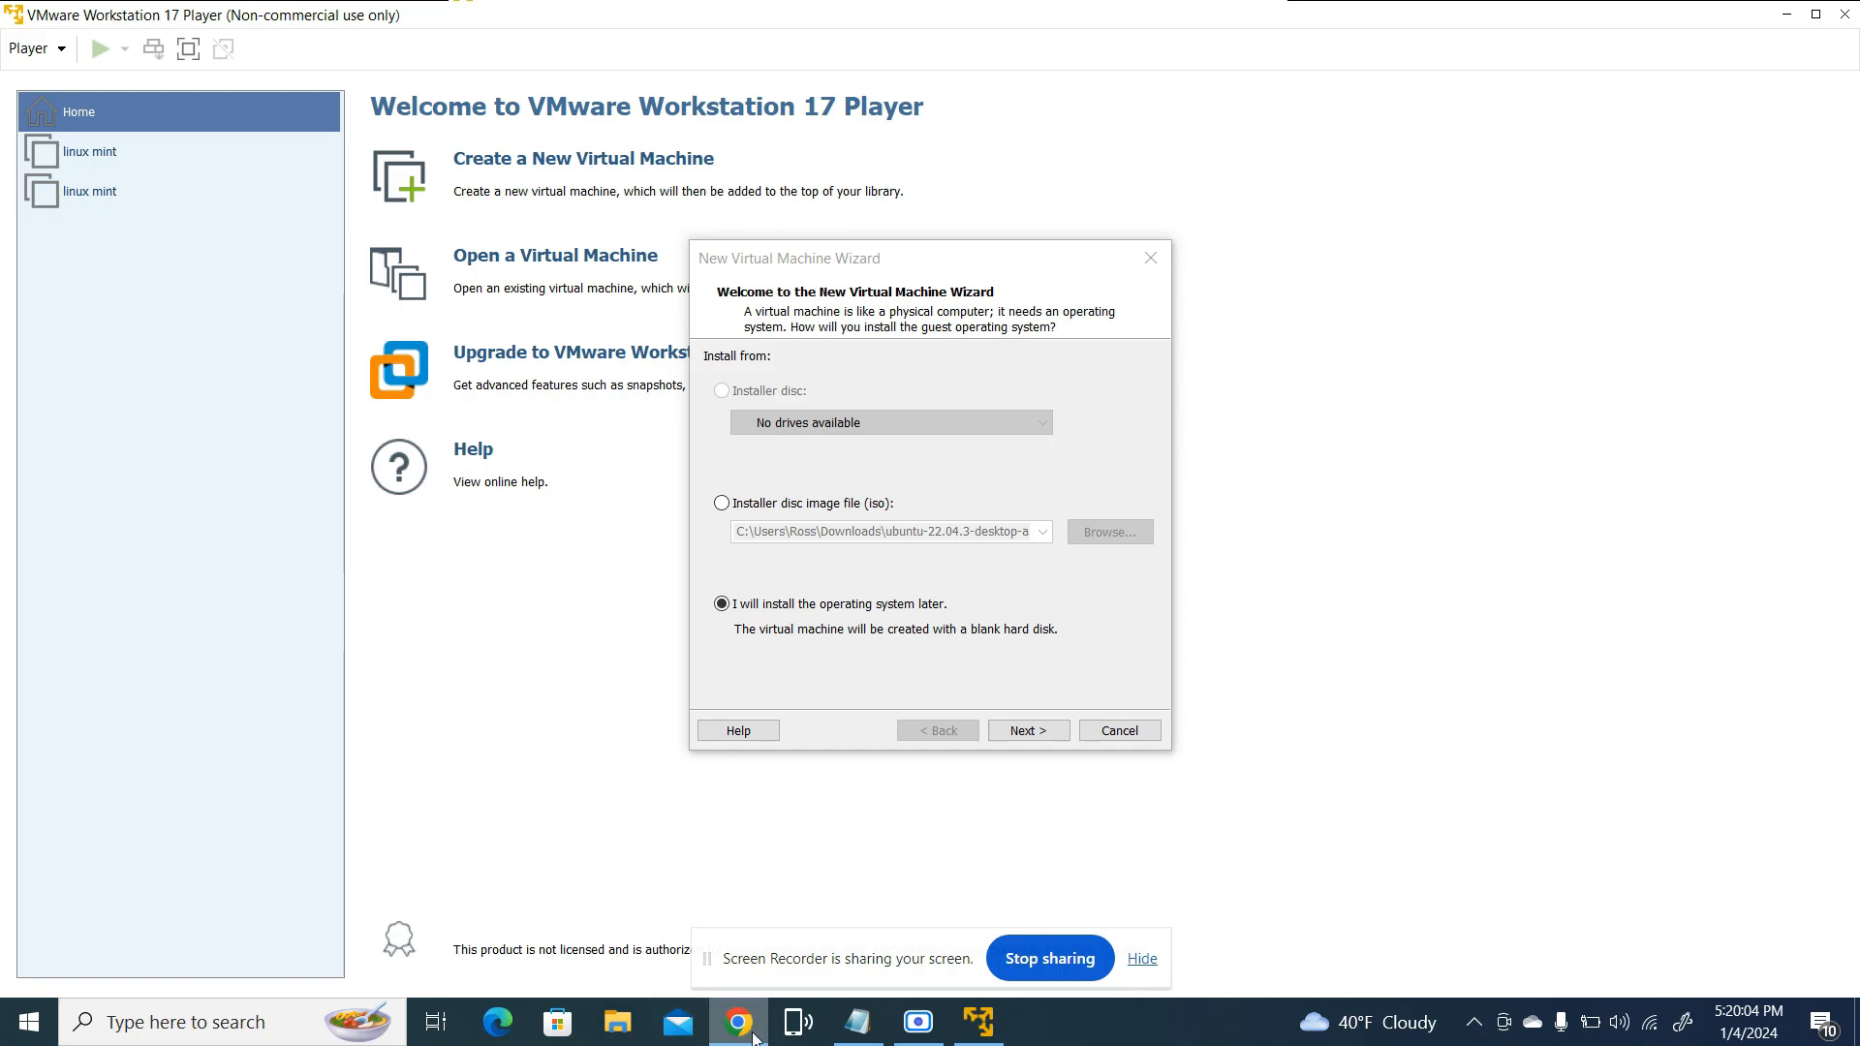
left_click(620, 1022)
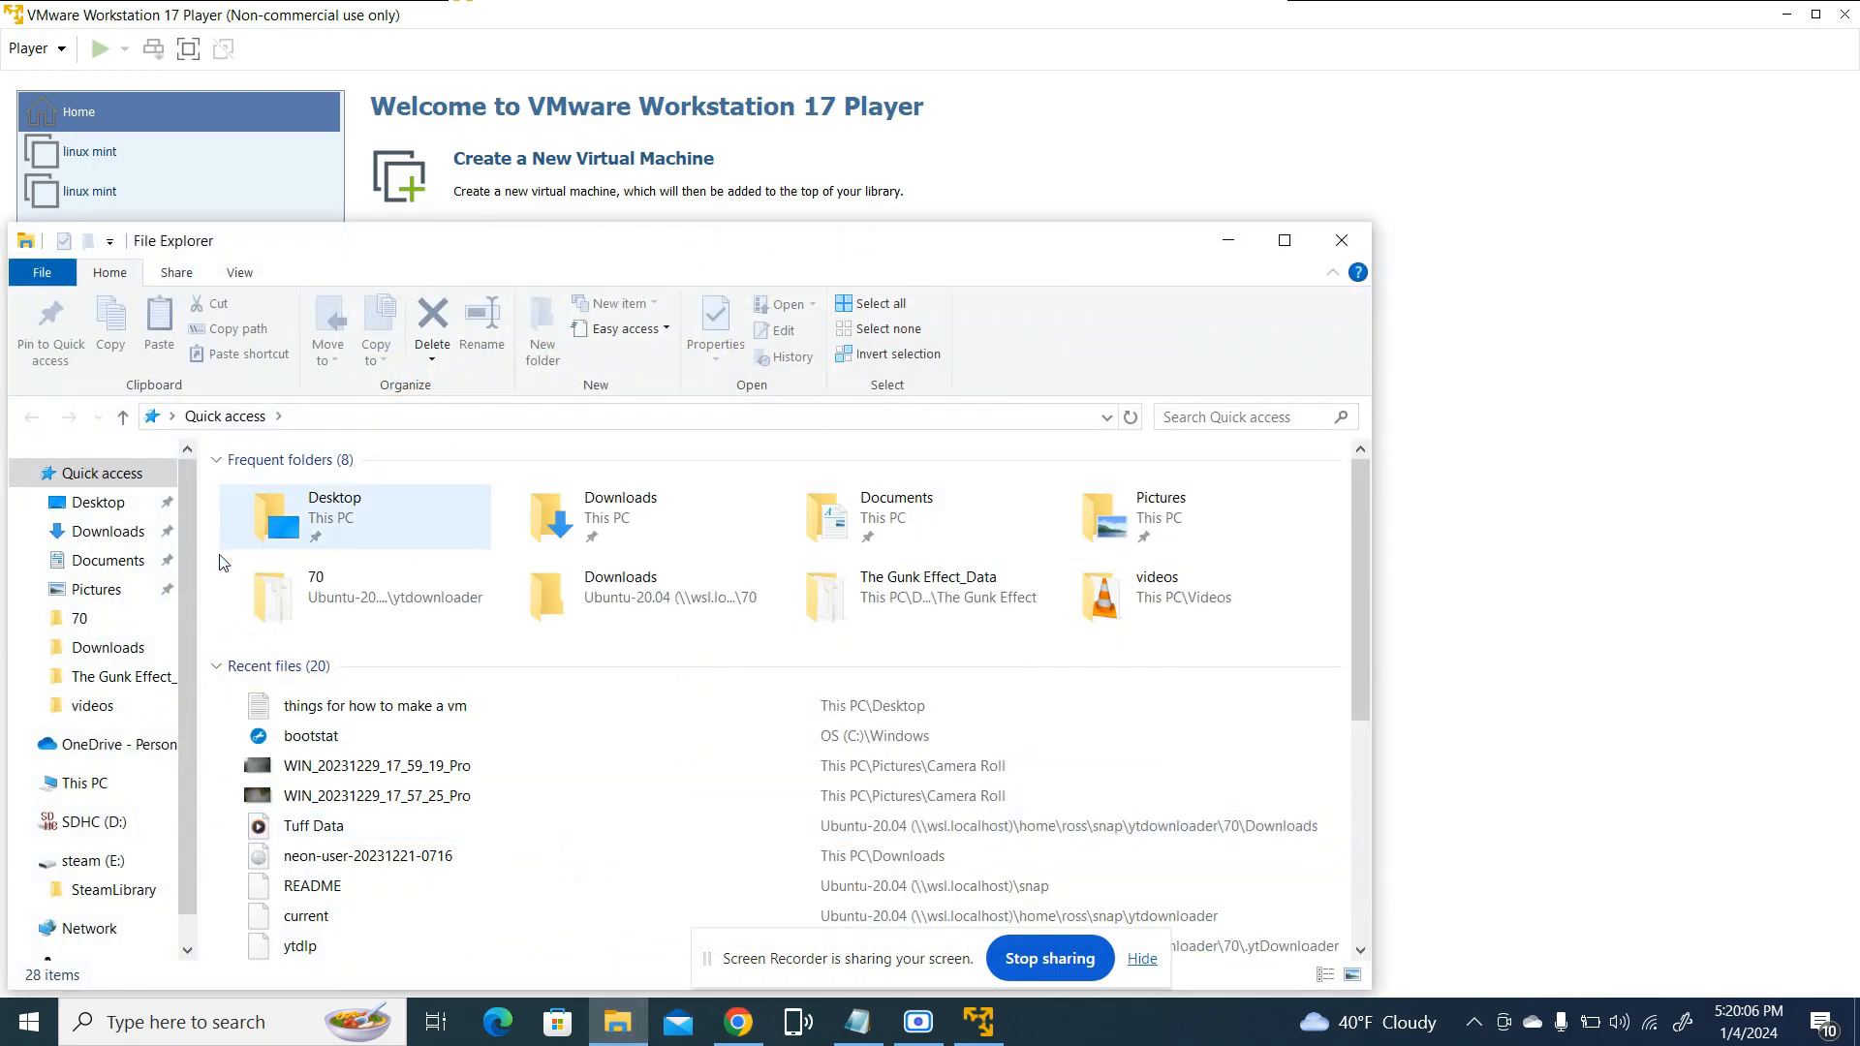
left_click_drag(498, 238, 611, 77)
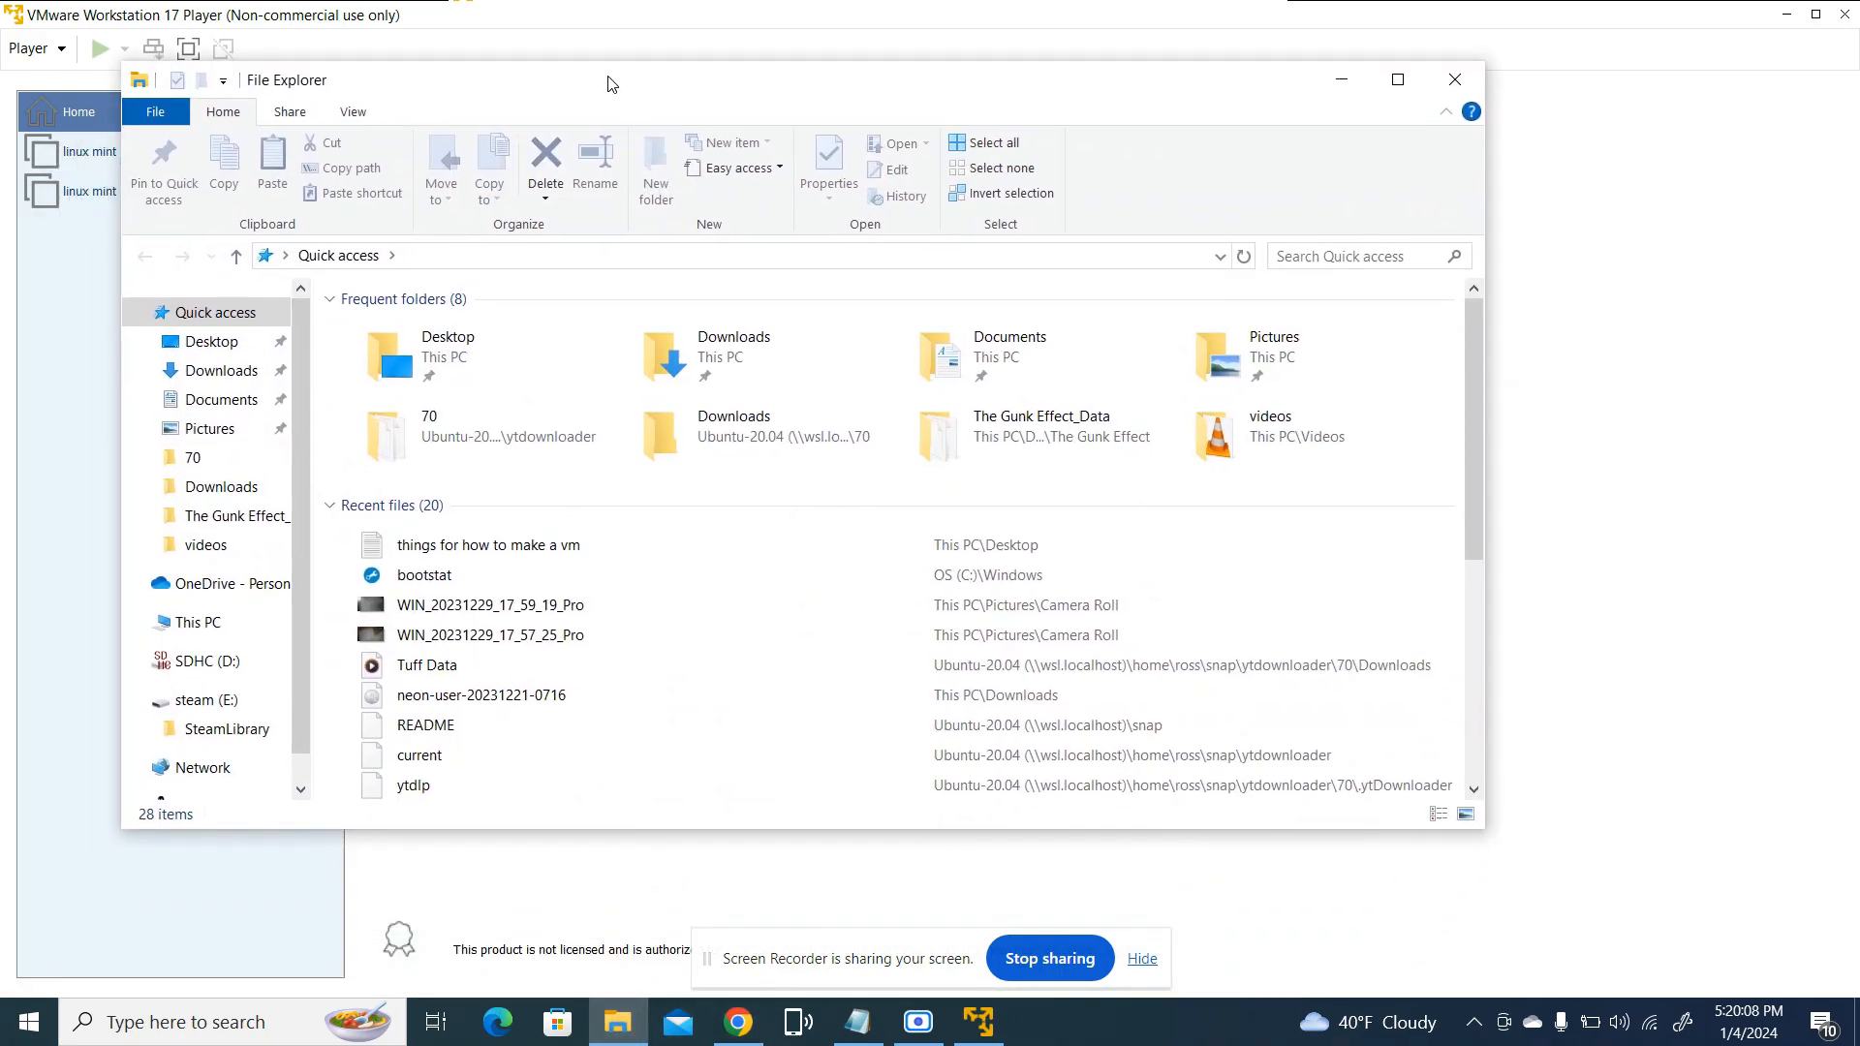
scroll(285, 707, "down", 1)
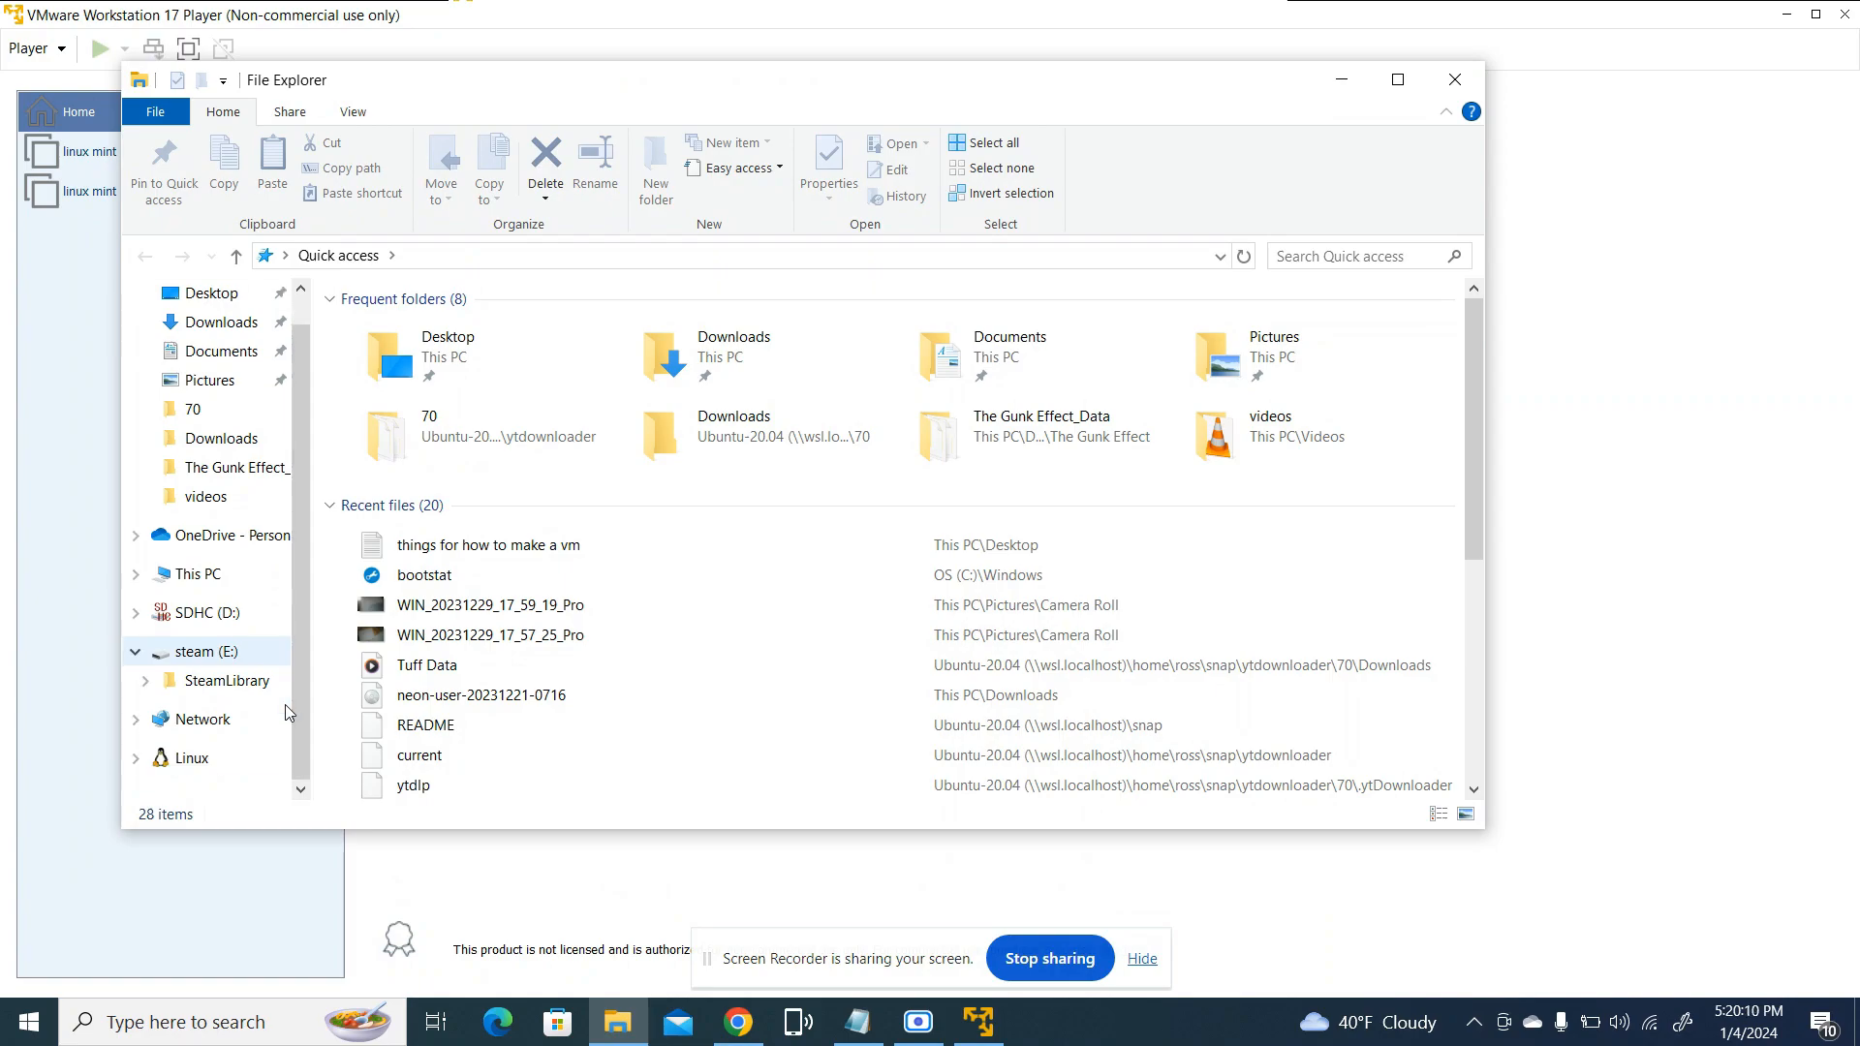
left_click(216, 329)
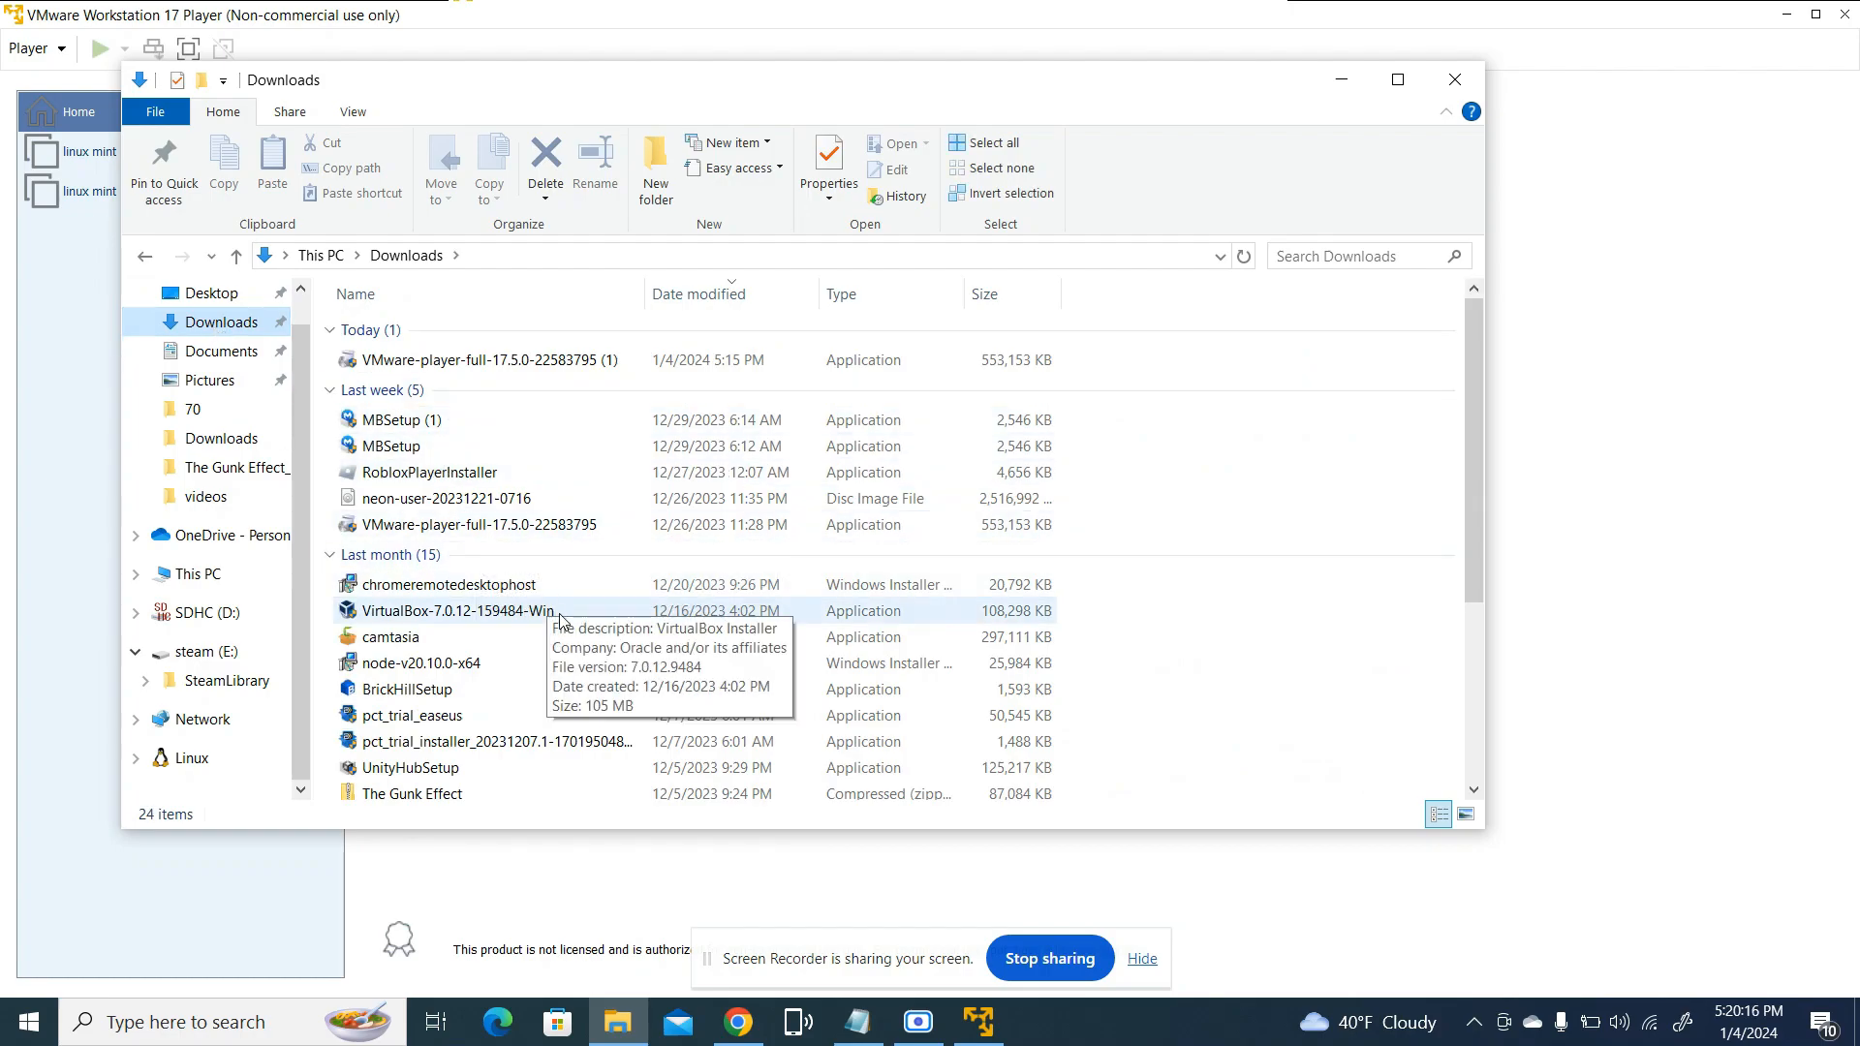
scroll(560, 620, "down", 4)
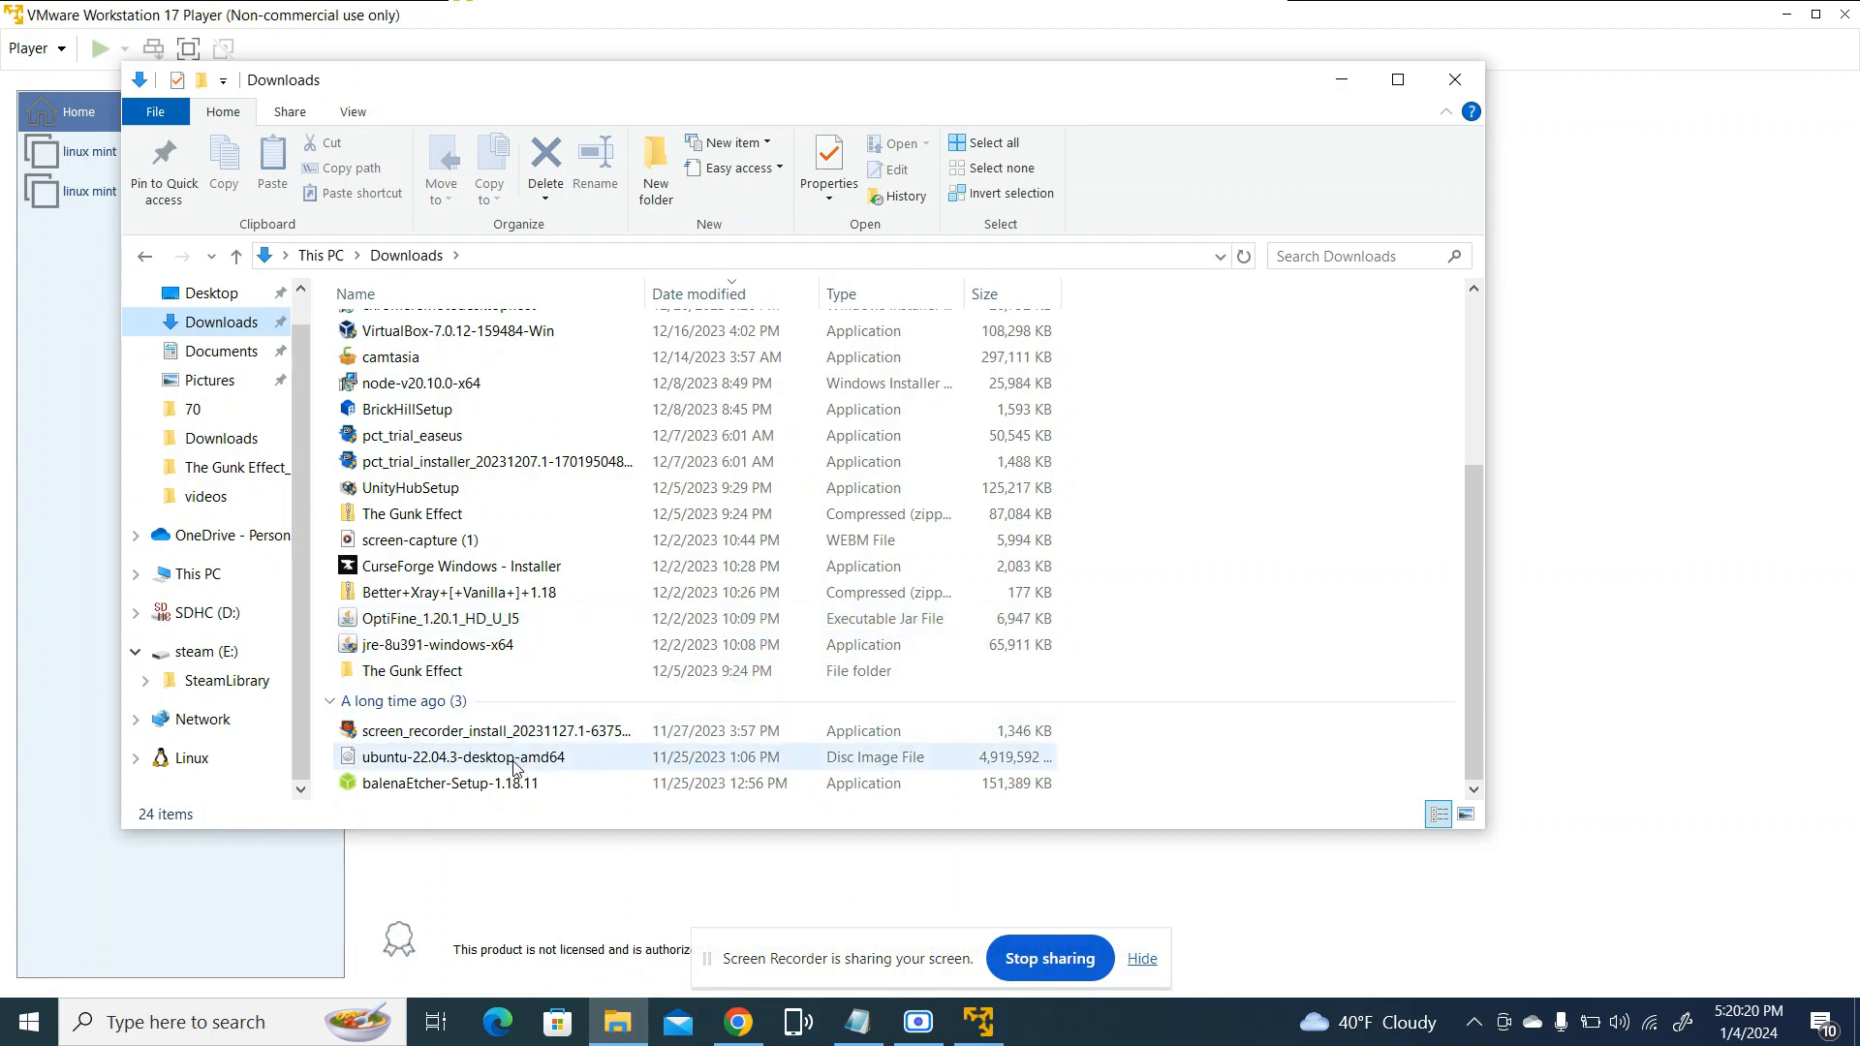
mouse_move(520, 756)
left_mouse_down()
mouse_move(555, 731)
mouse_move(516, 743)
mouse_move(539, 764)
left_mouse_up()
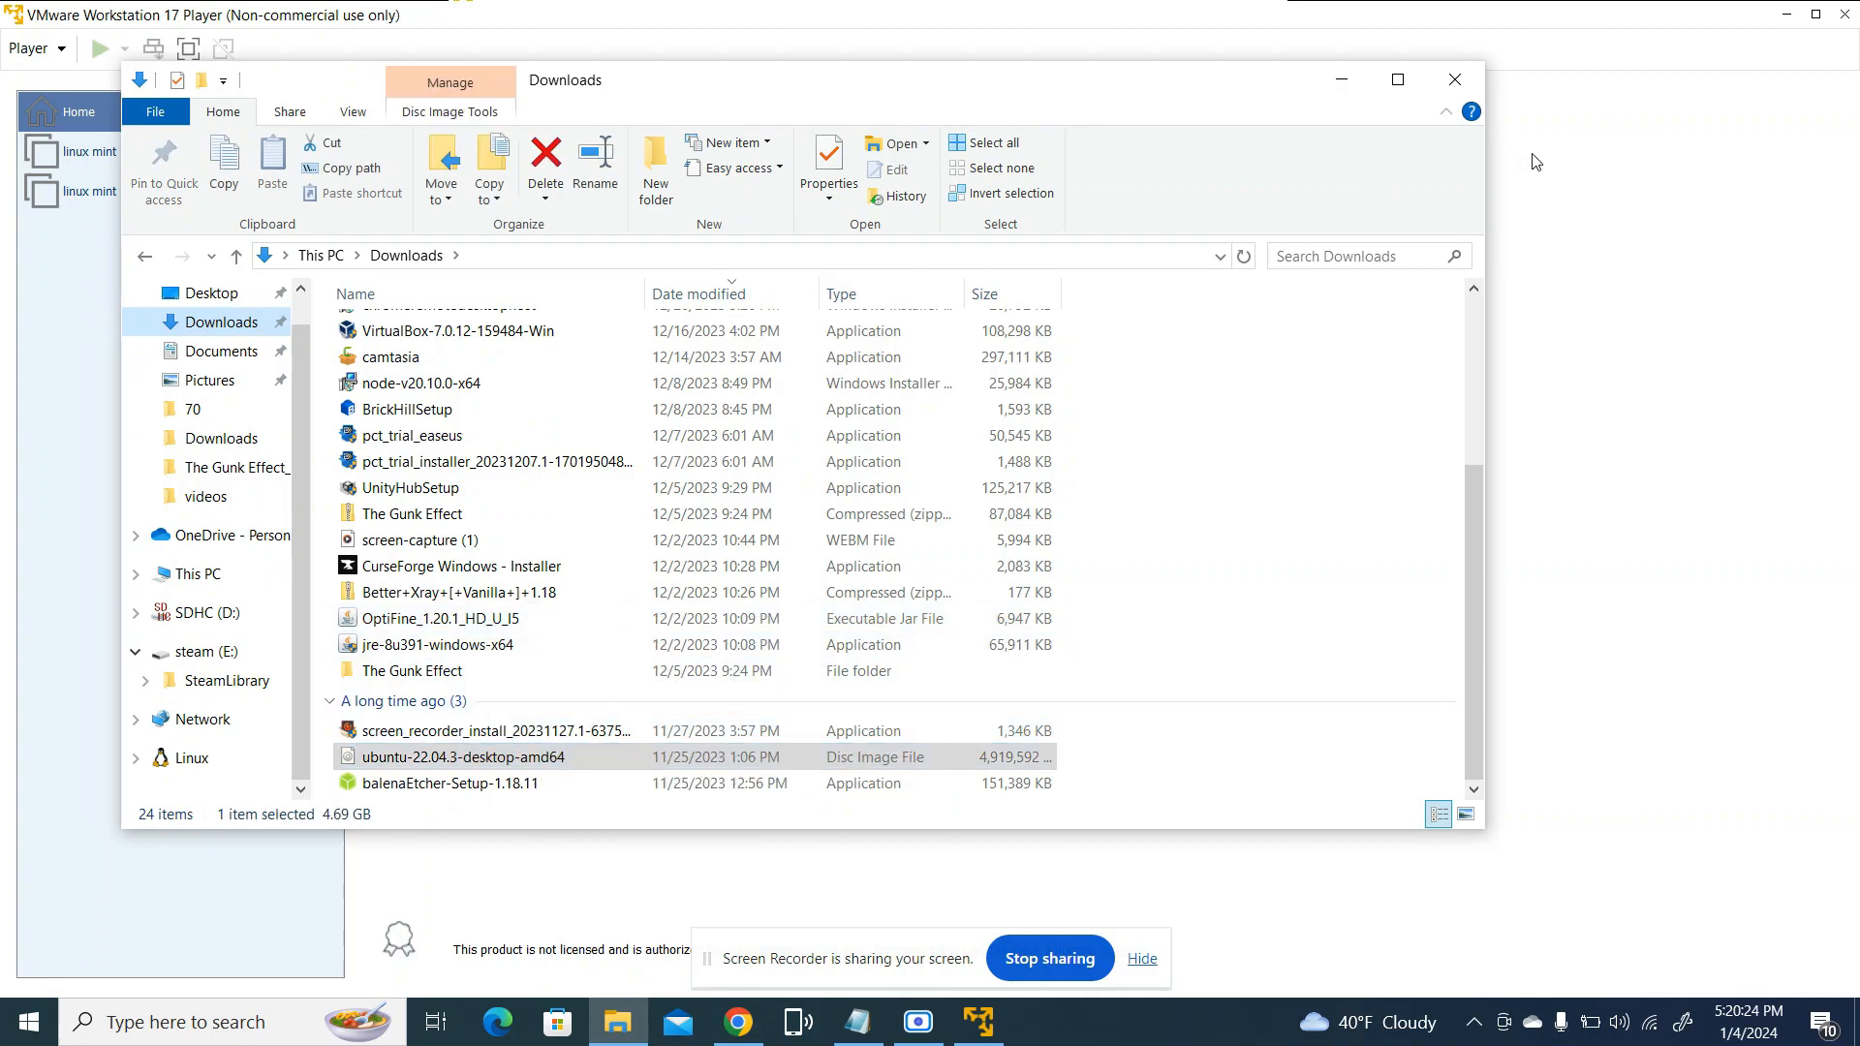
left_click(1455, 79)
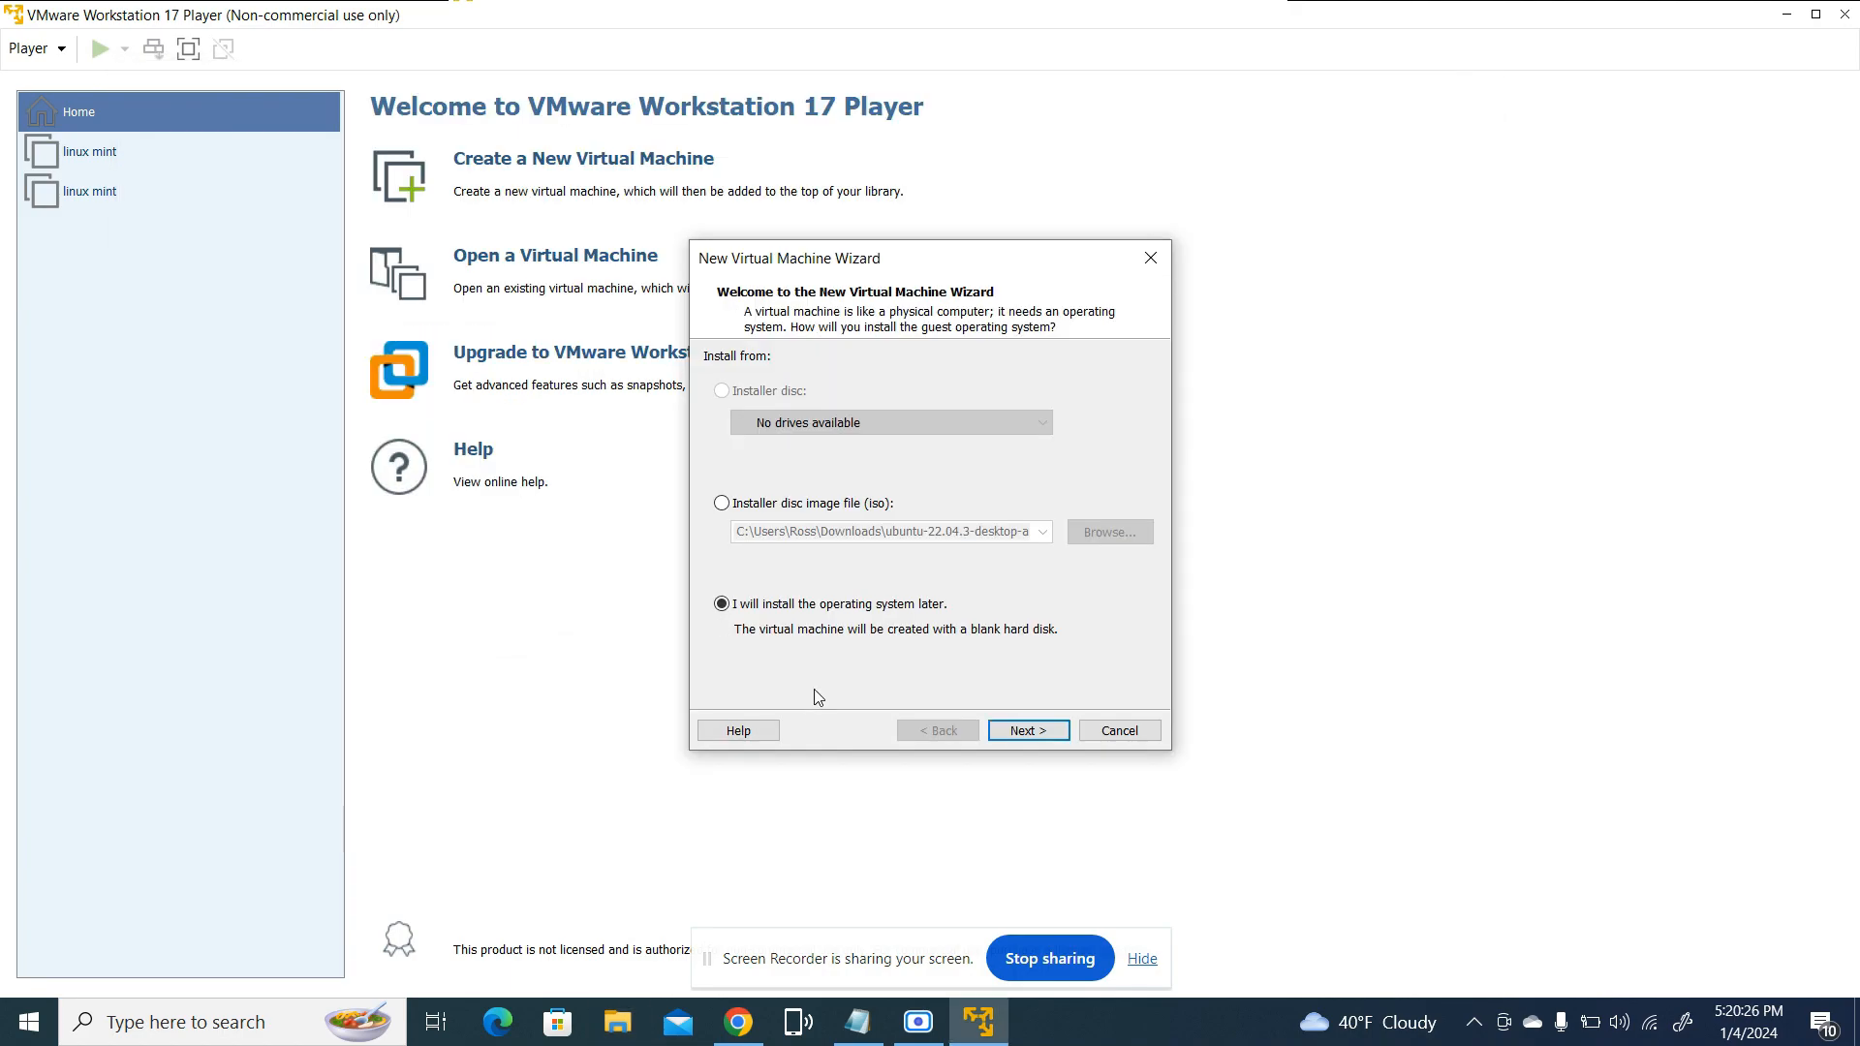
Set the new virtual machine to install from the ubuntu-22.04.3-desktop-amd64 disc image file in Downloads
left_click(722, 504)
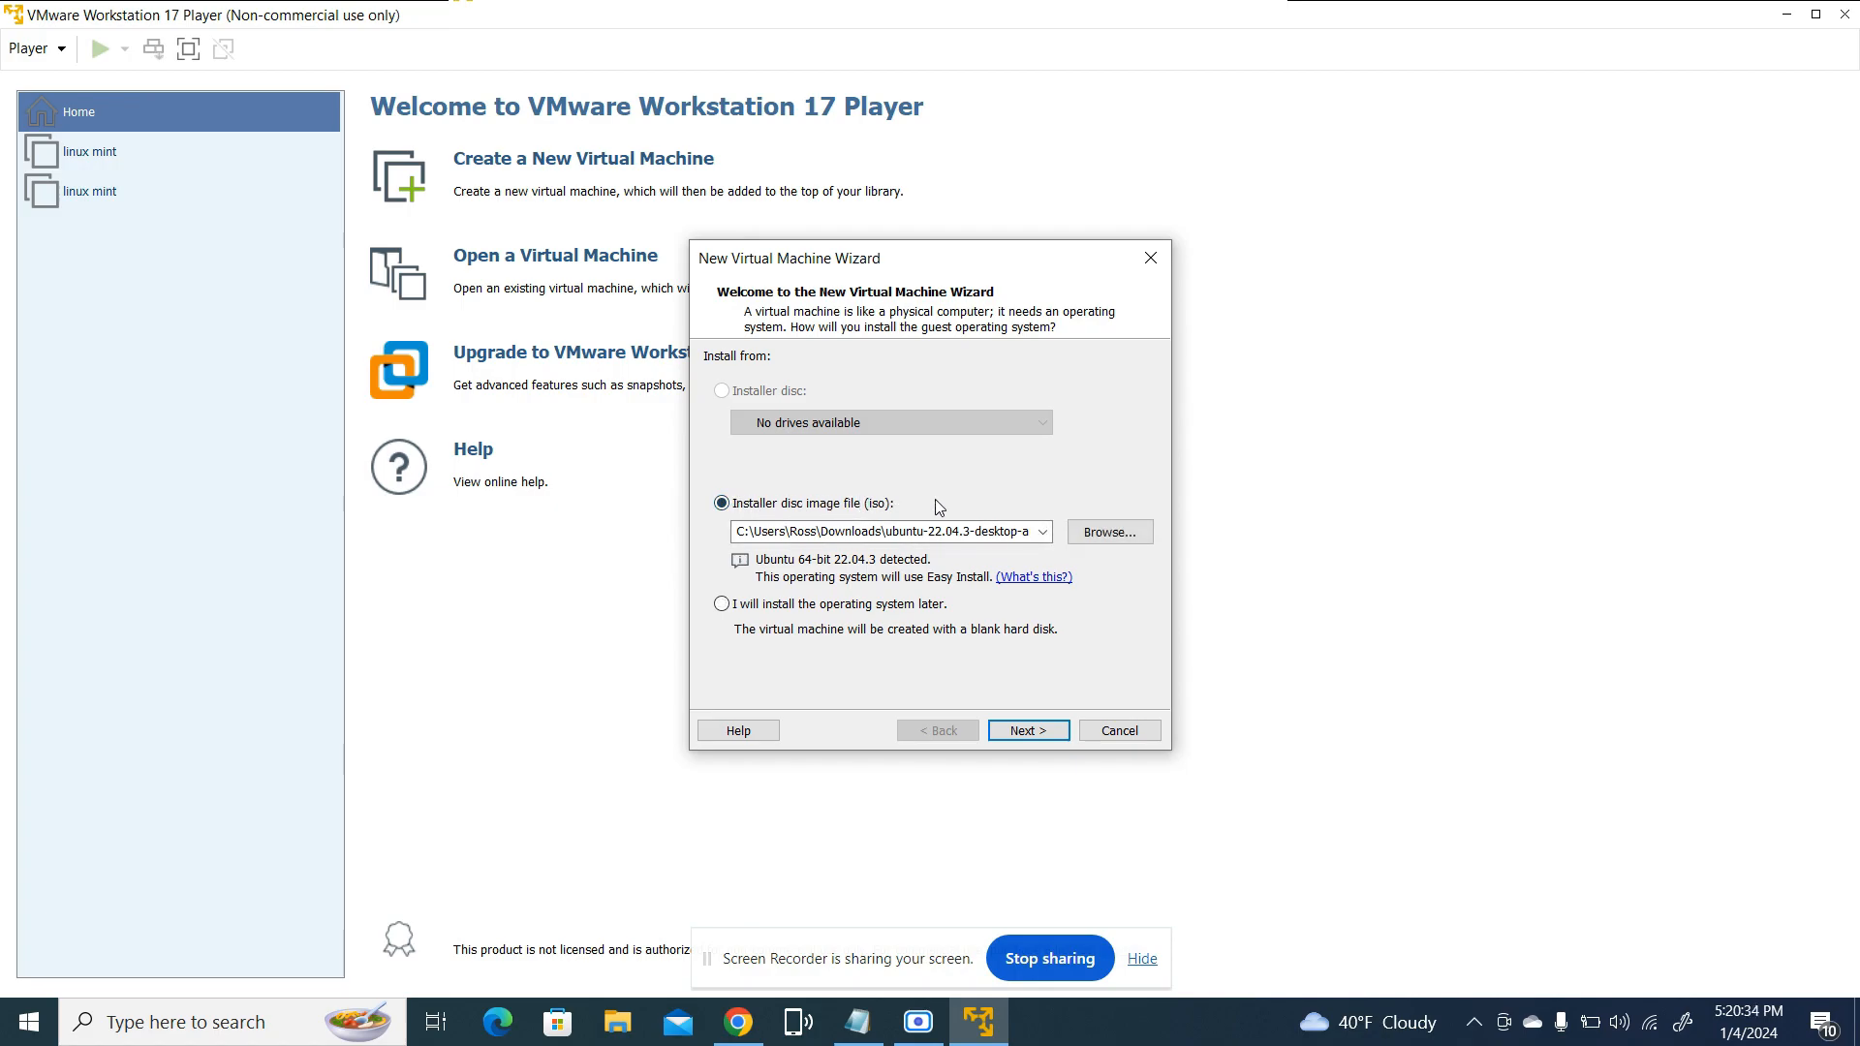
left_click(1106, 533)
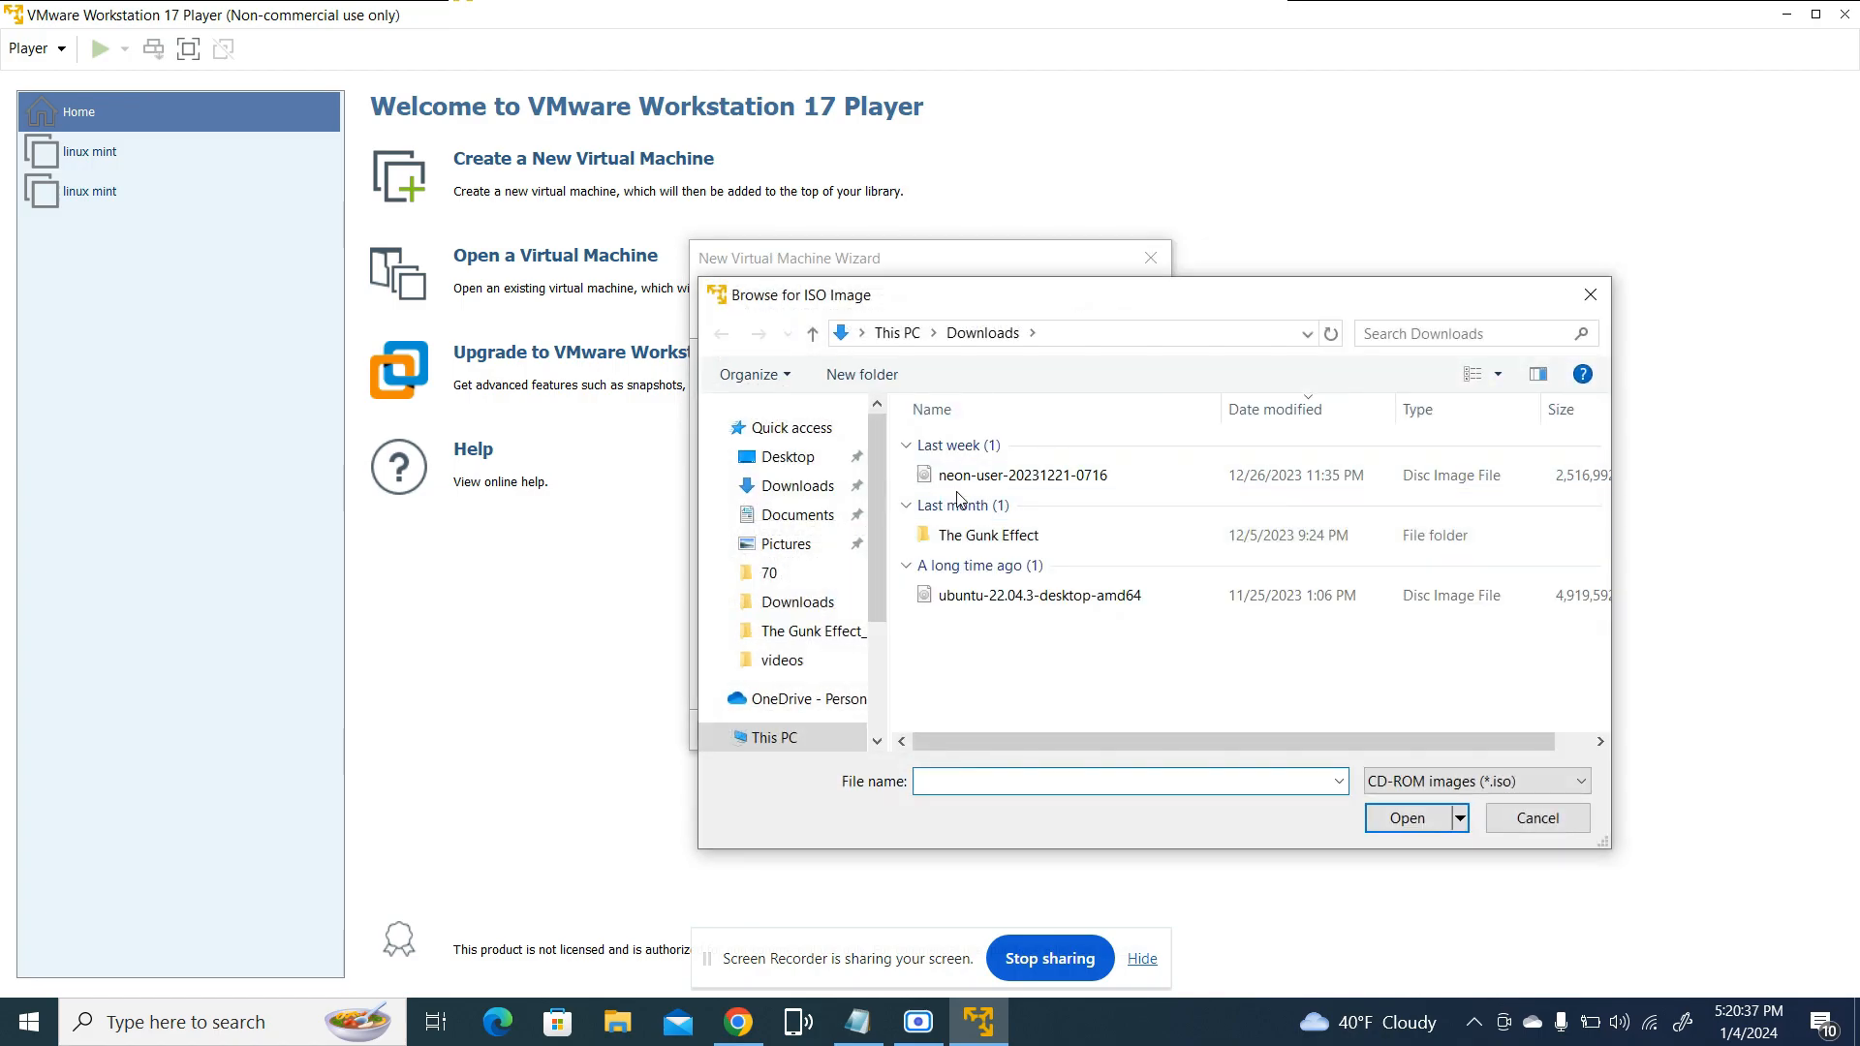
left_click(770, 488)
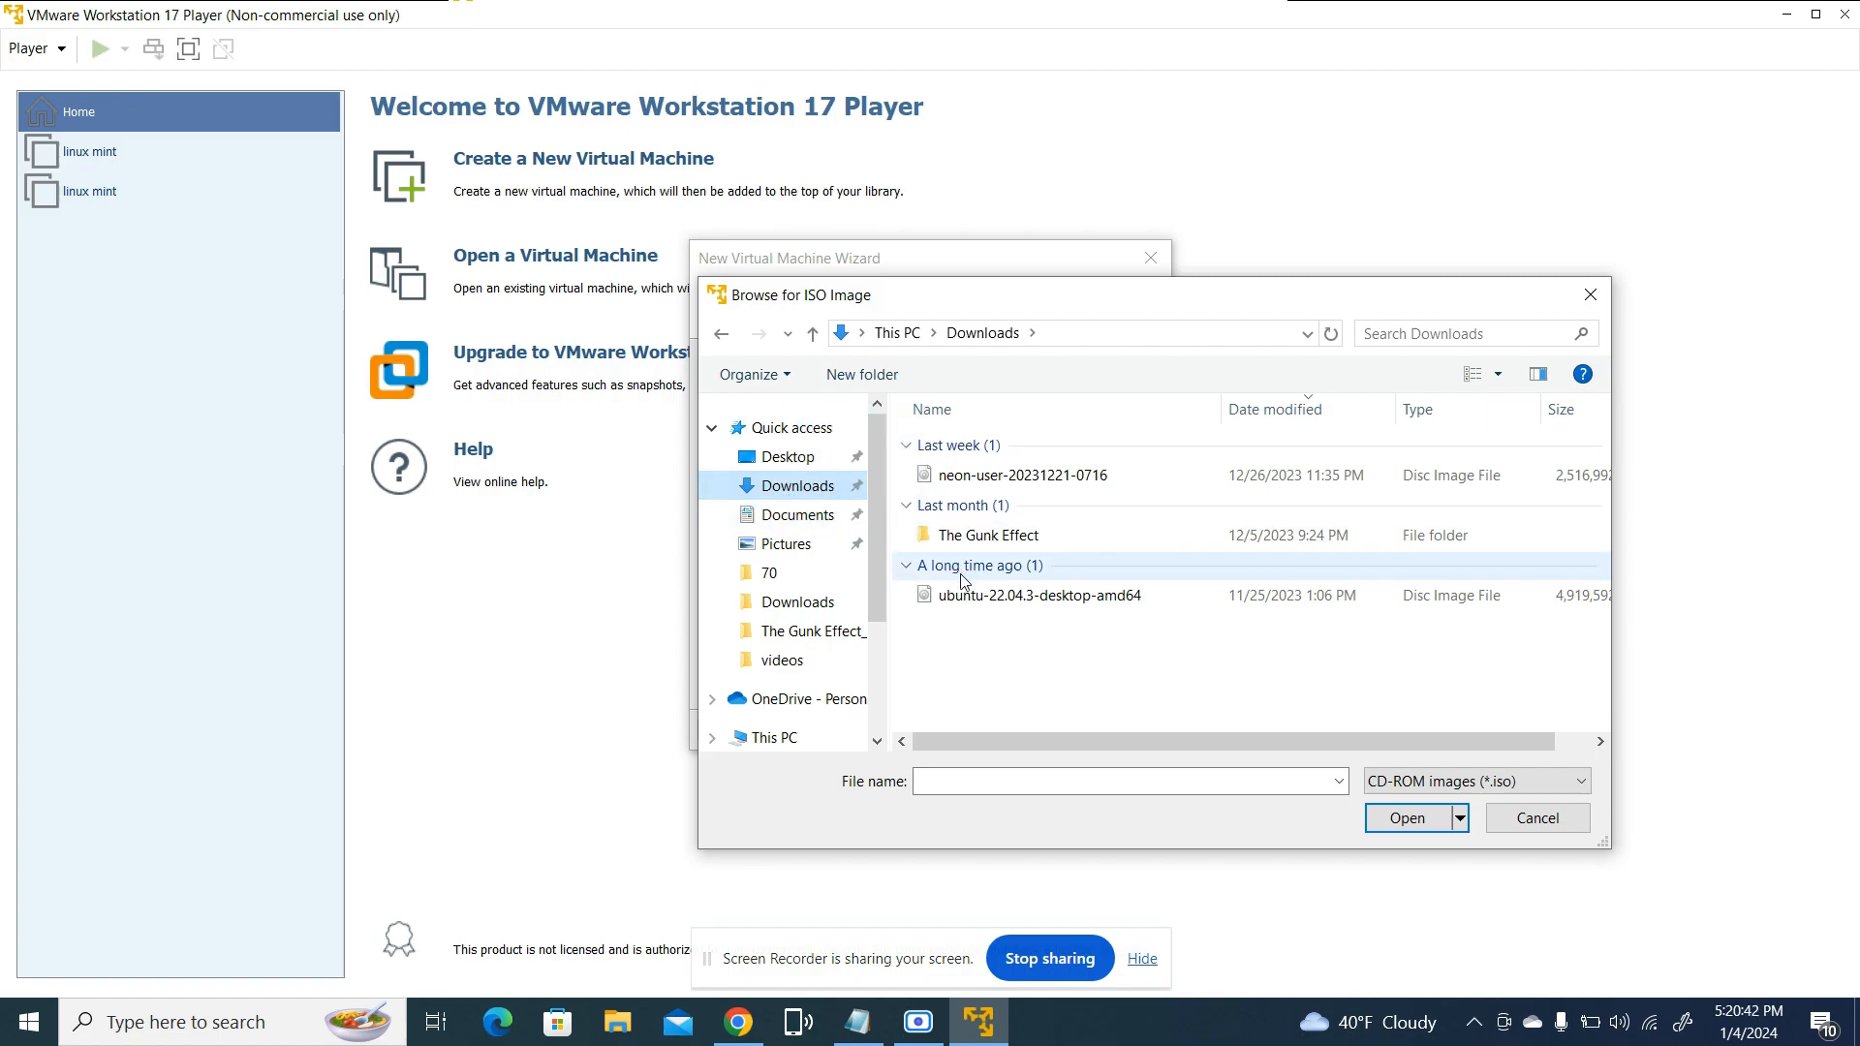
double_click(1154, 601)
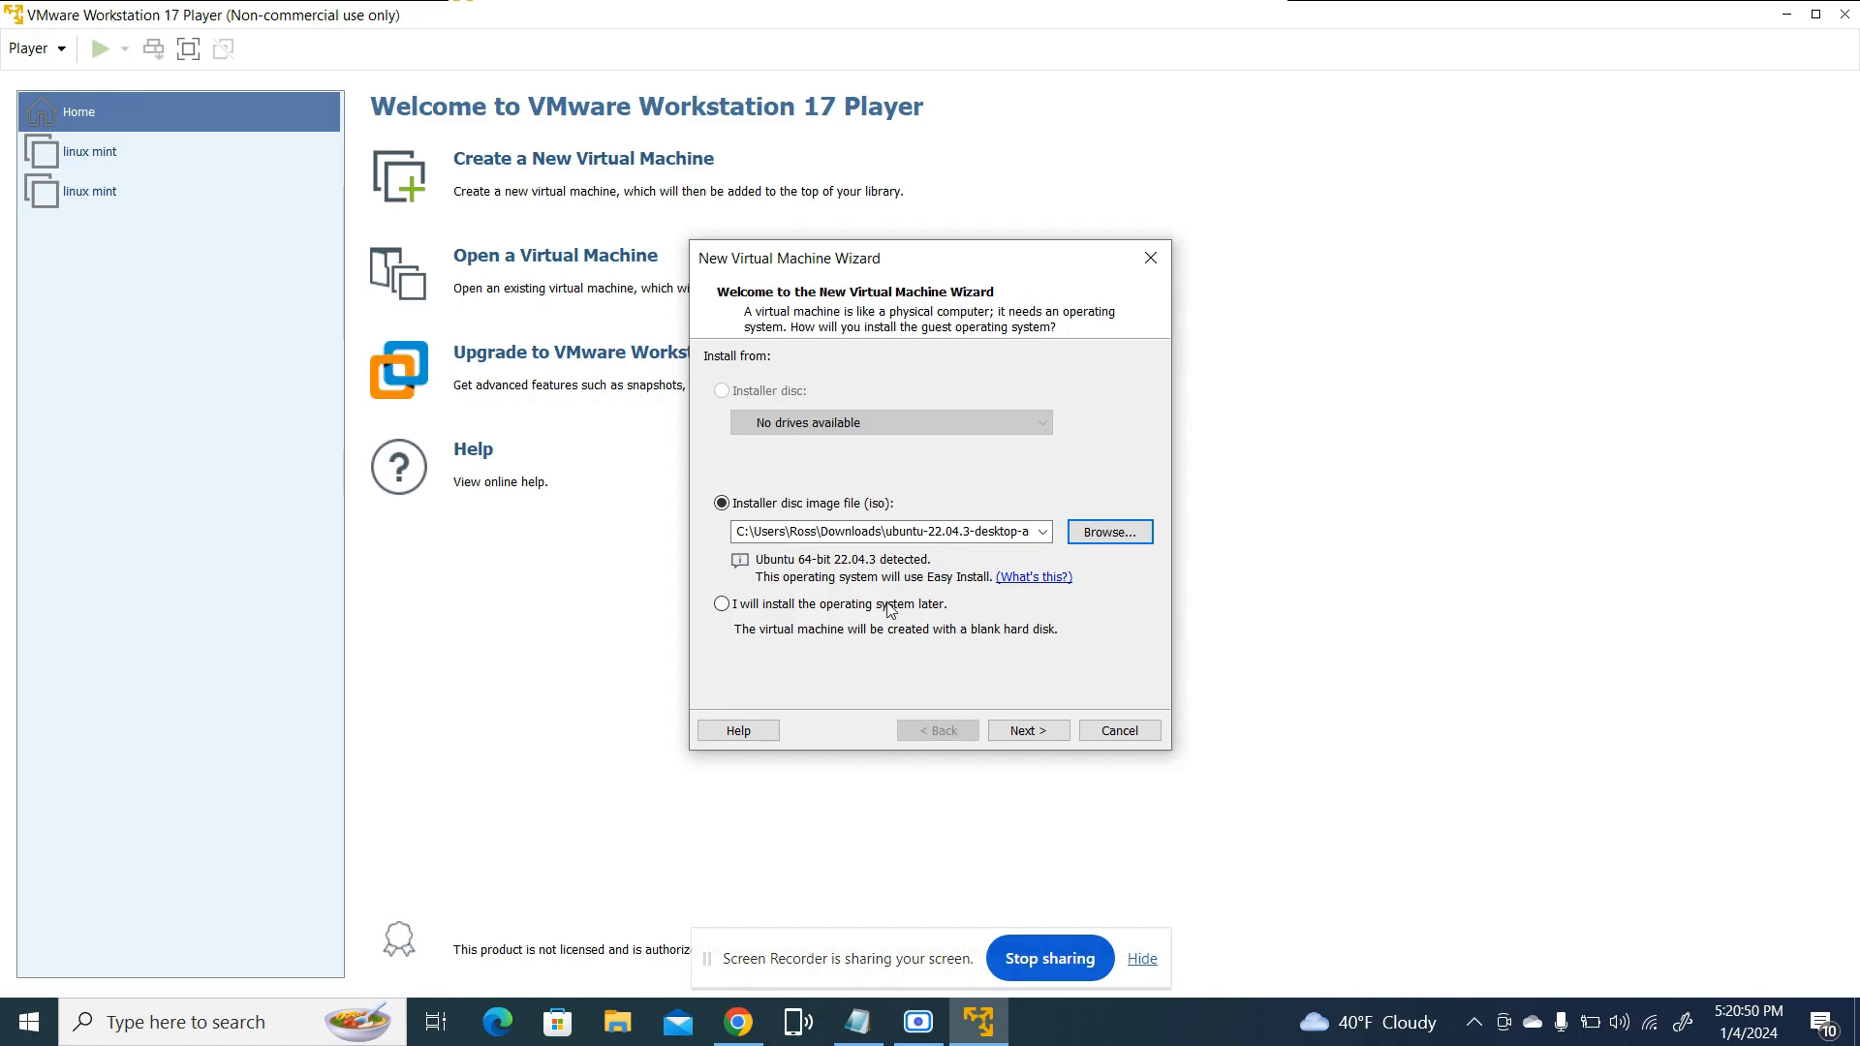
Fill in the full name, user name, password and password confirmation for the Ubuntu Easy Install, and try to continue
left_click(1028, 733)
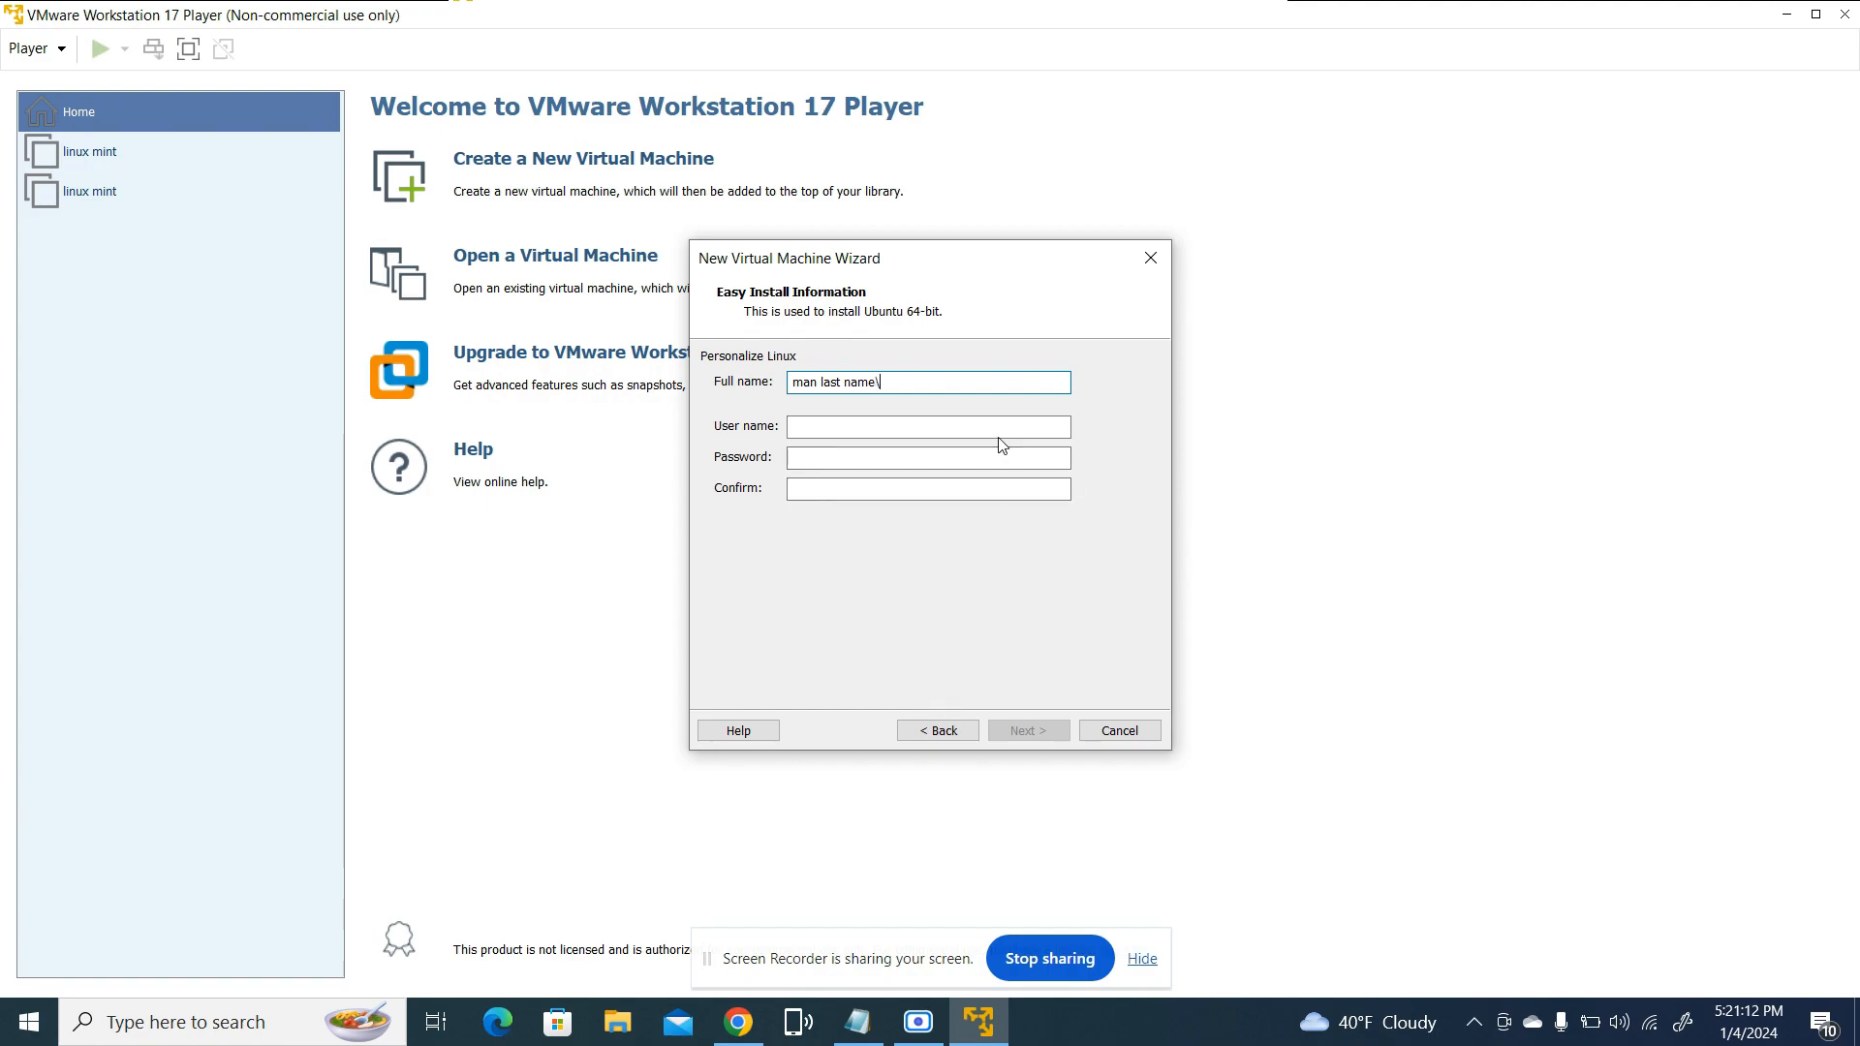
left_click(886, 431)
type("theman123")
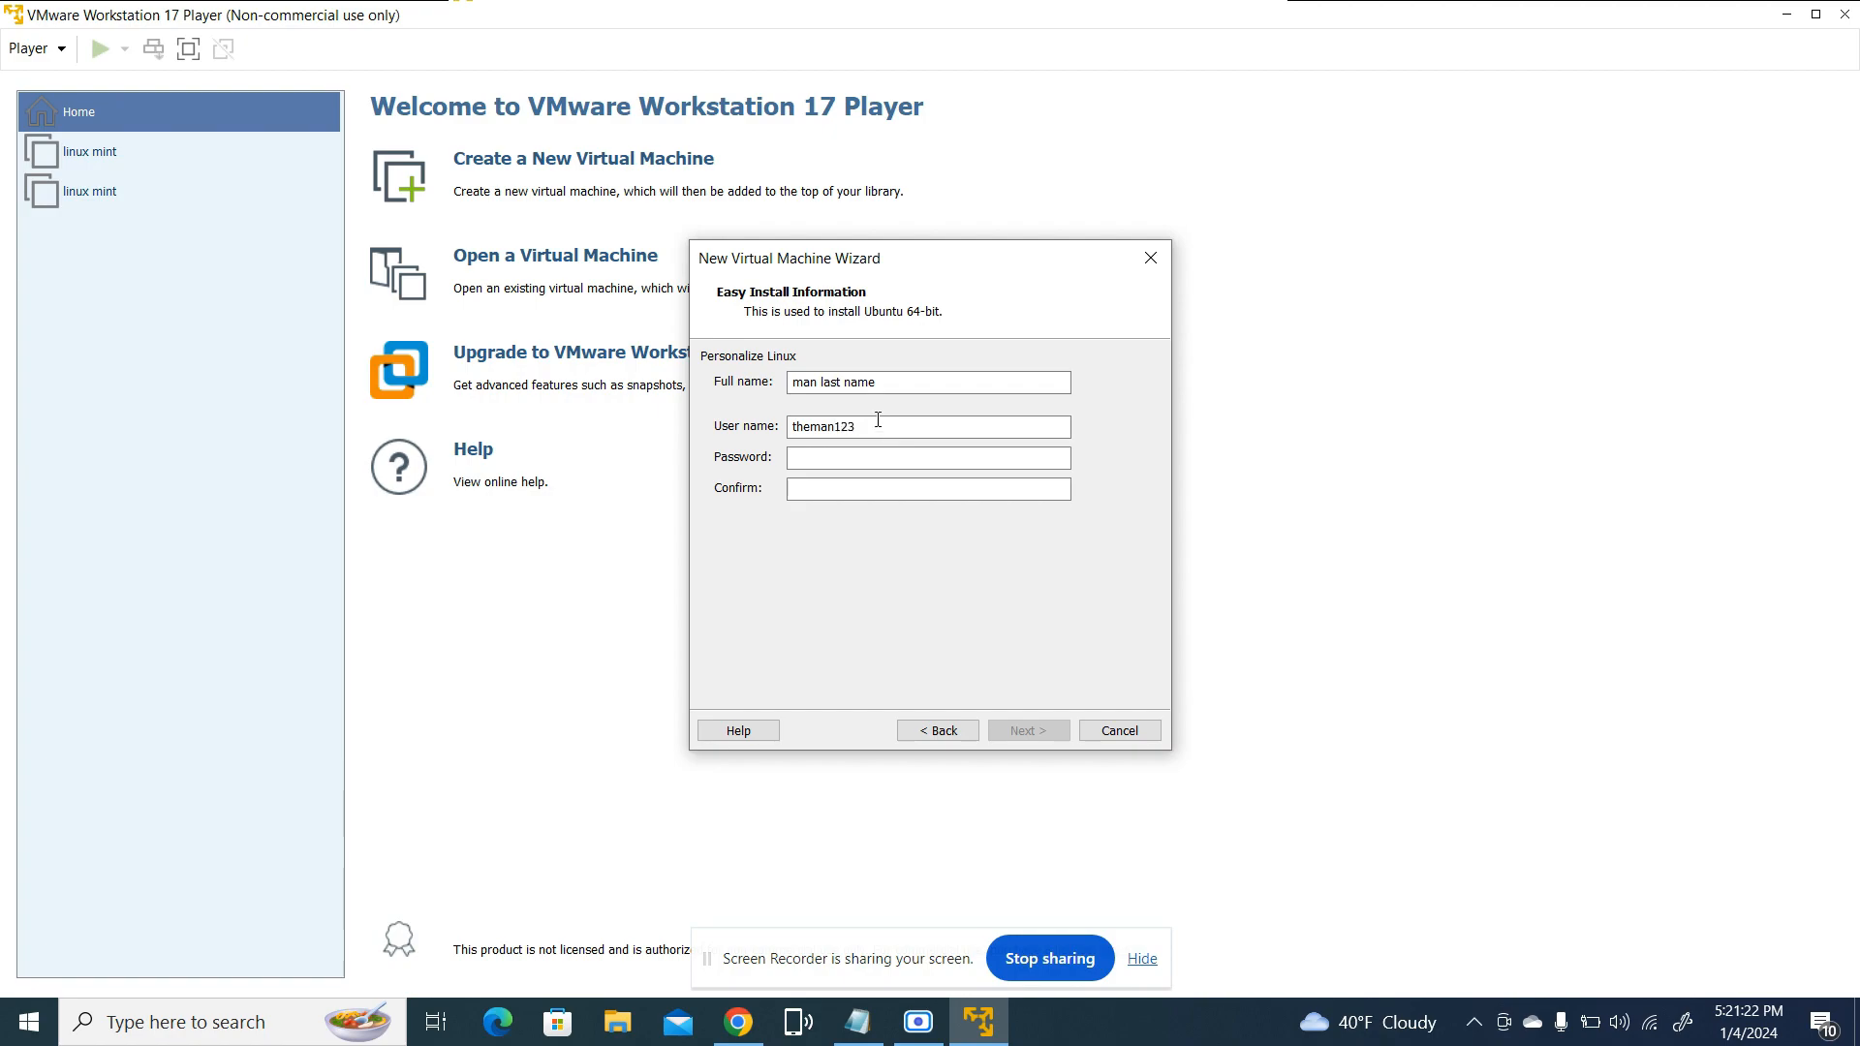
left_click(843, 459)
type("p")
left_click(843, 487)
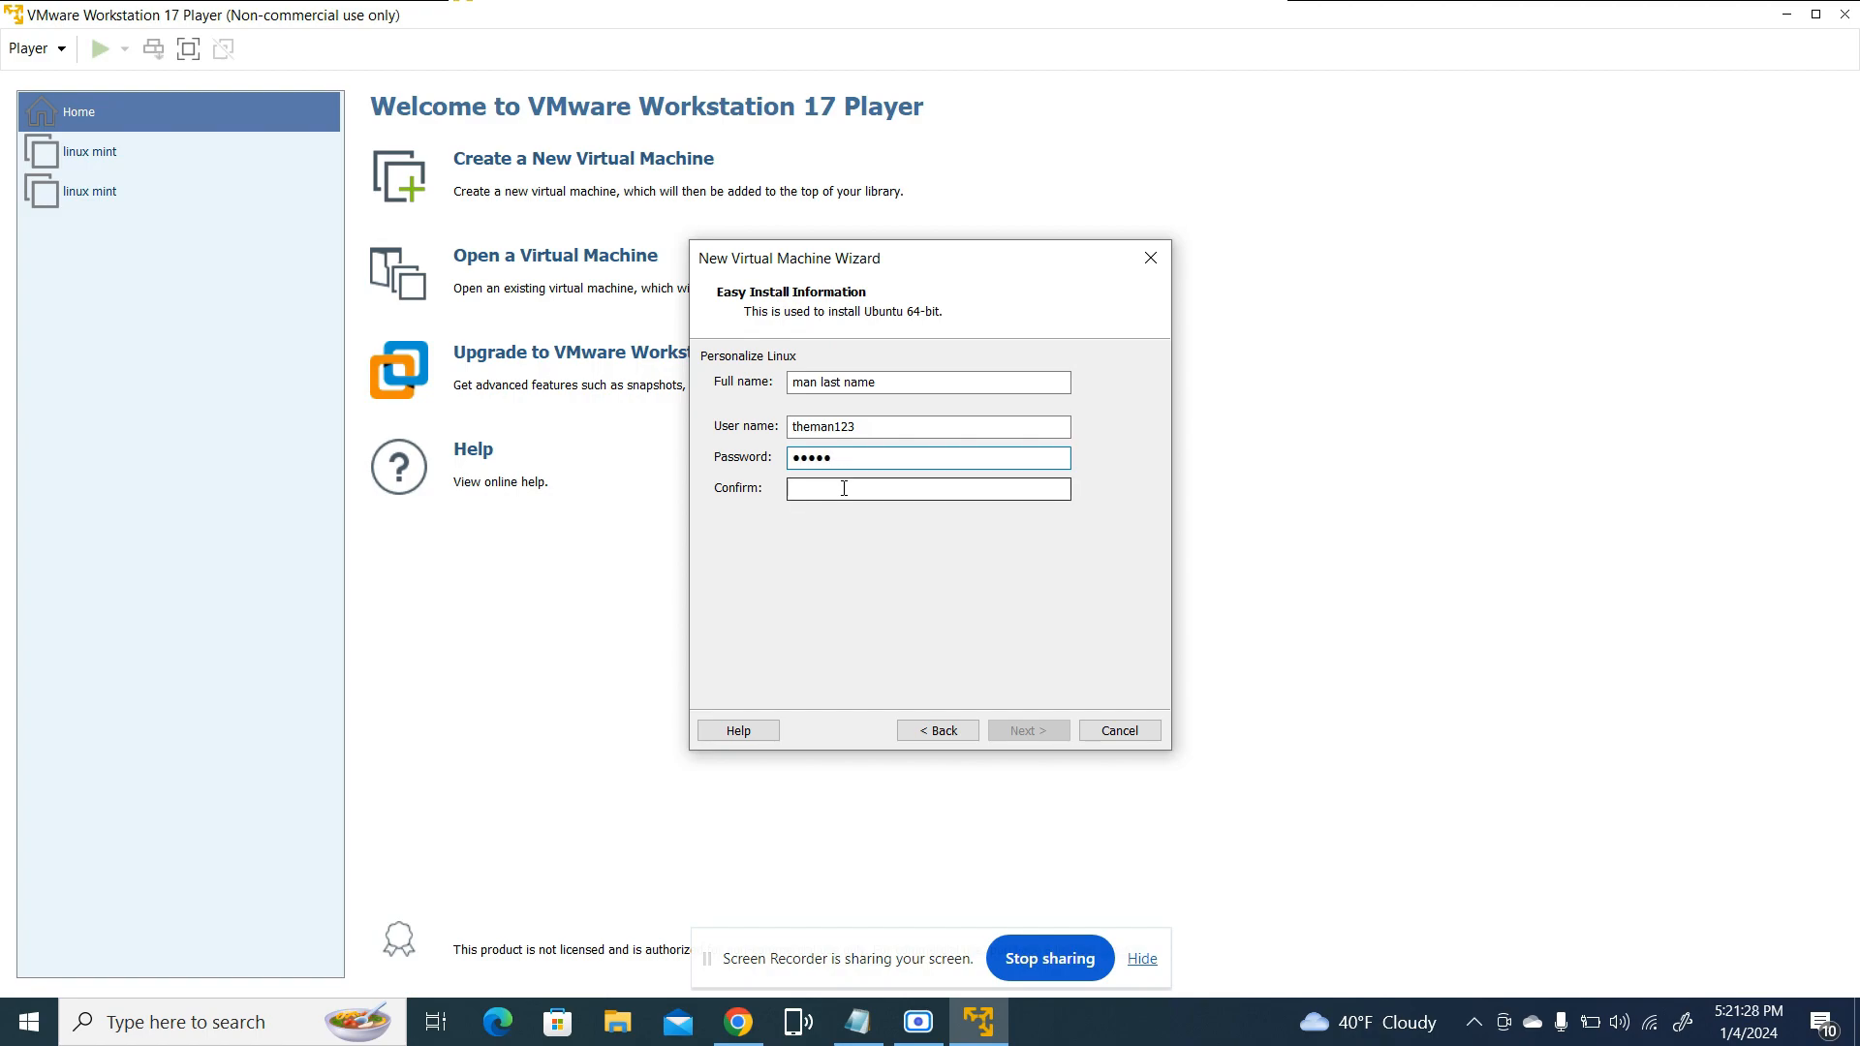
type("passw")
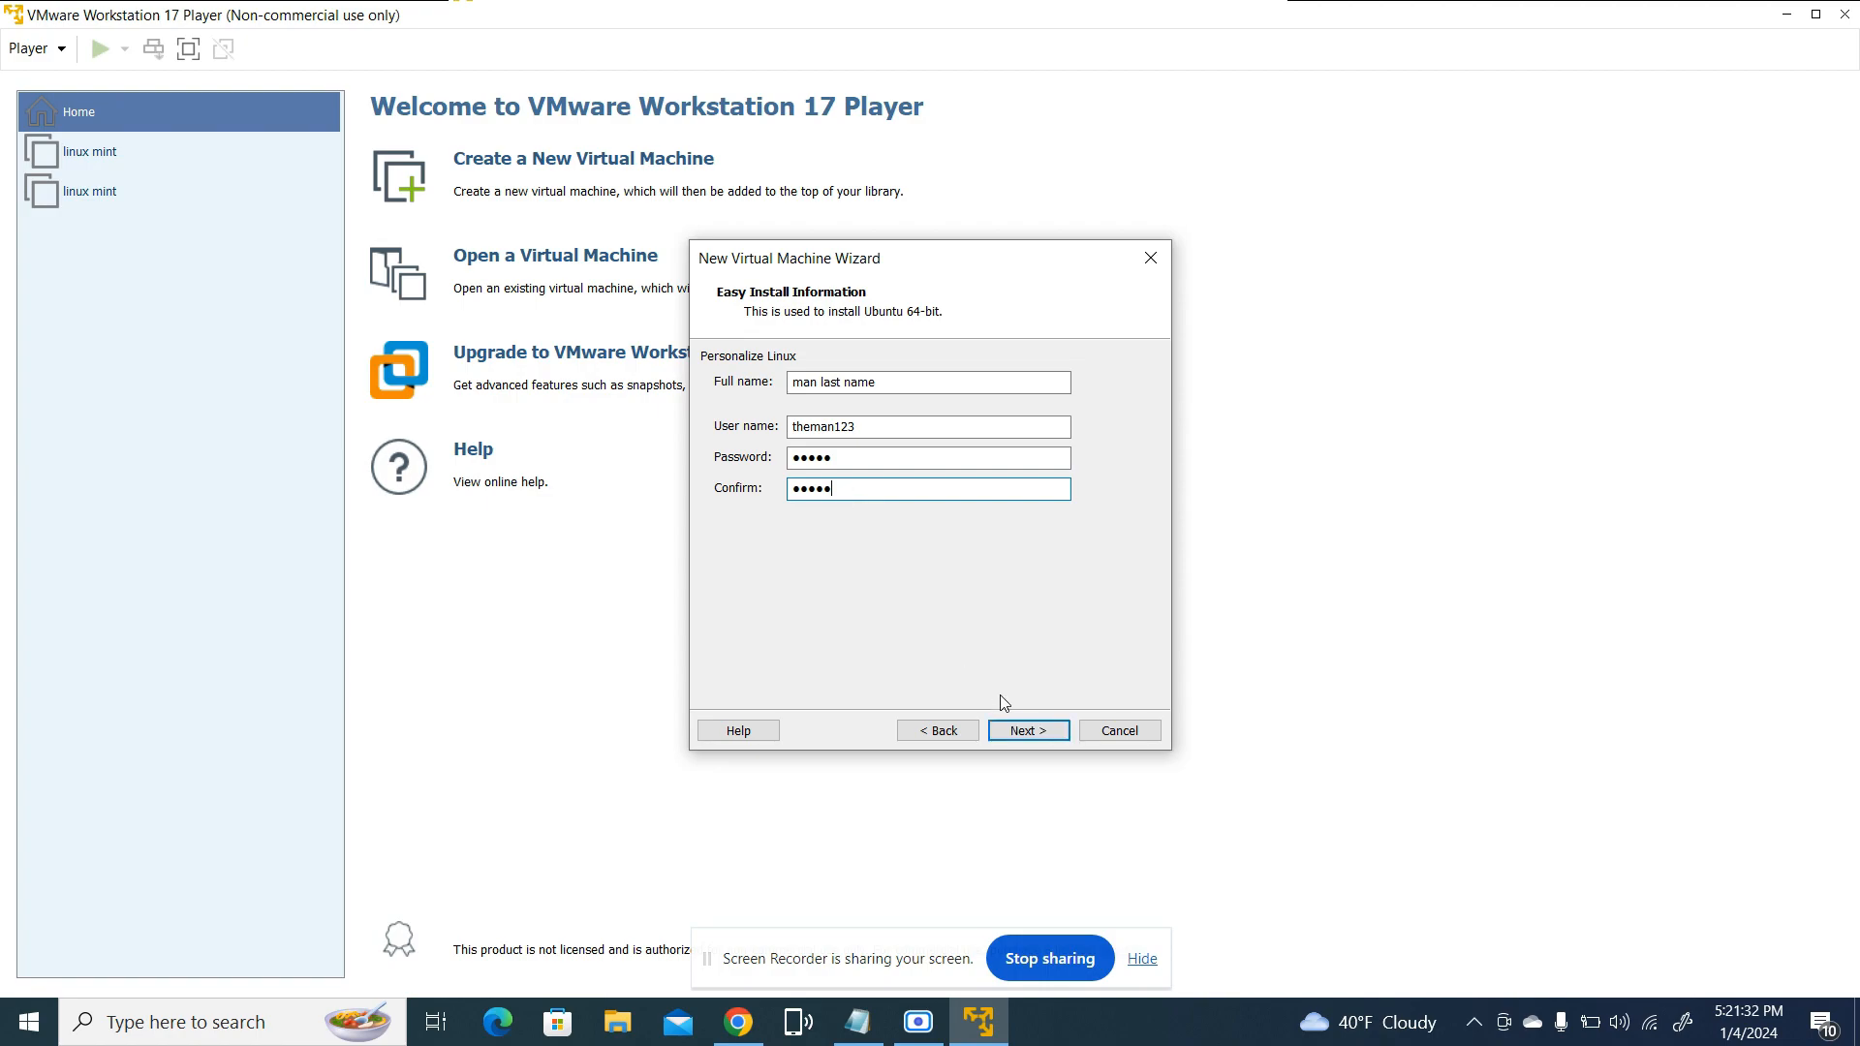
left_click(1025, 732)
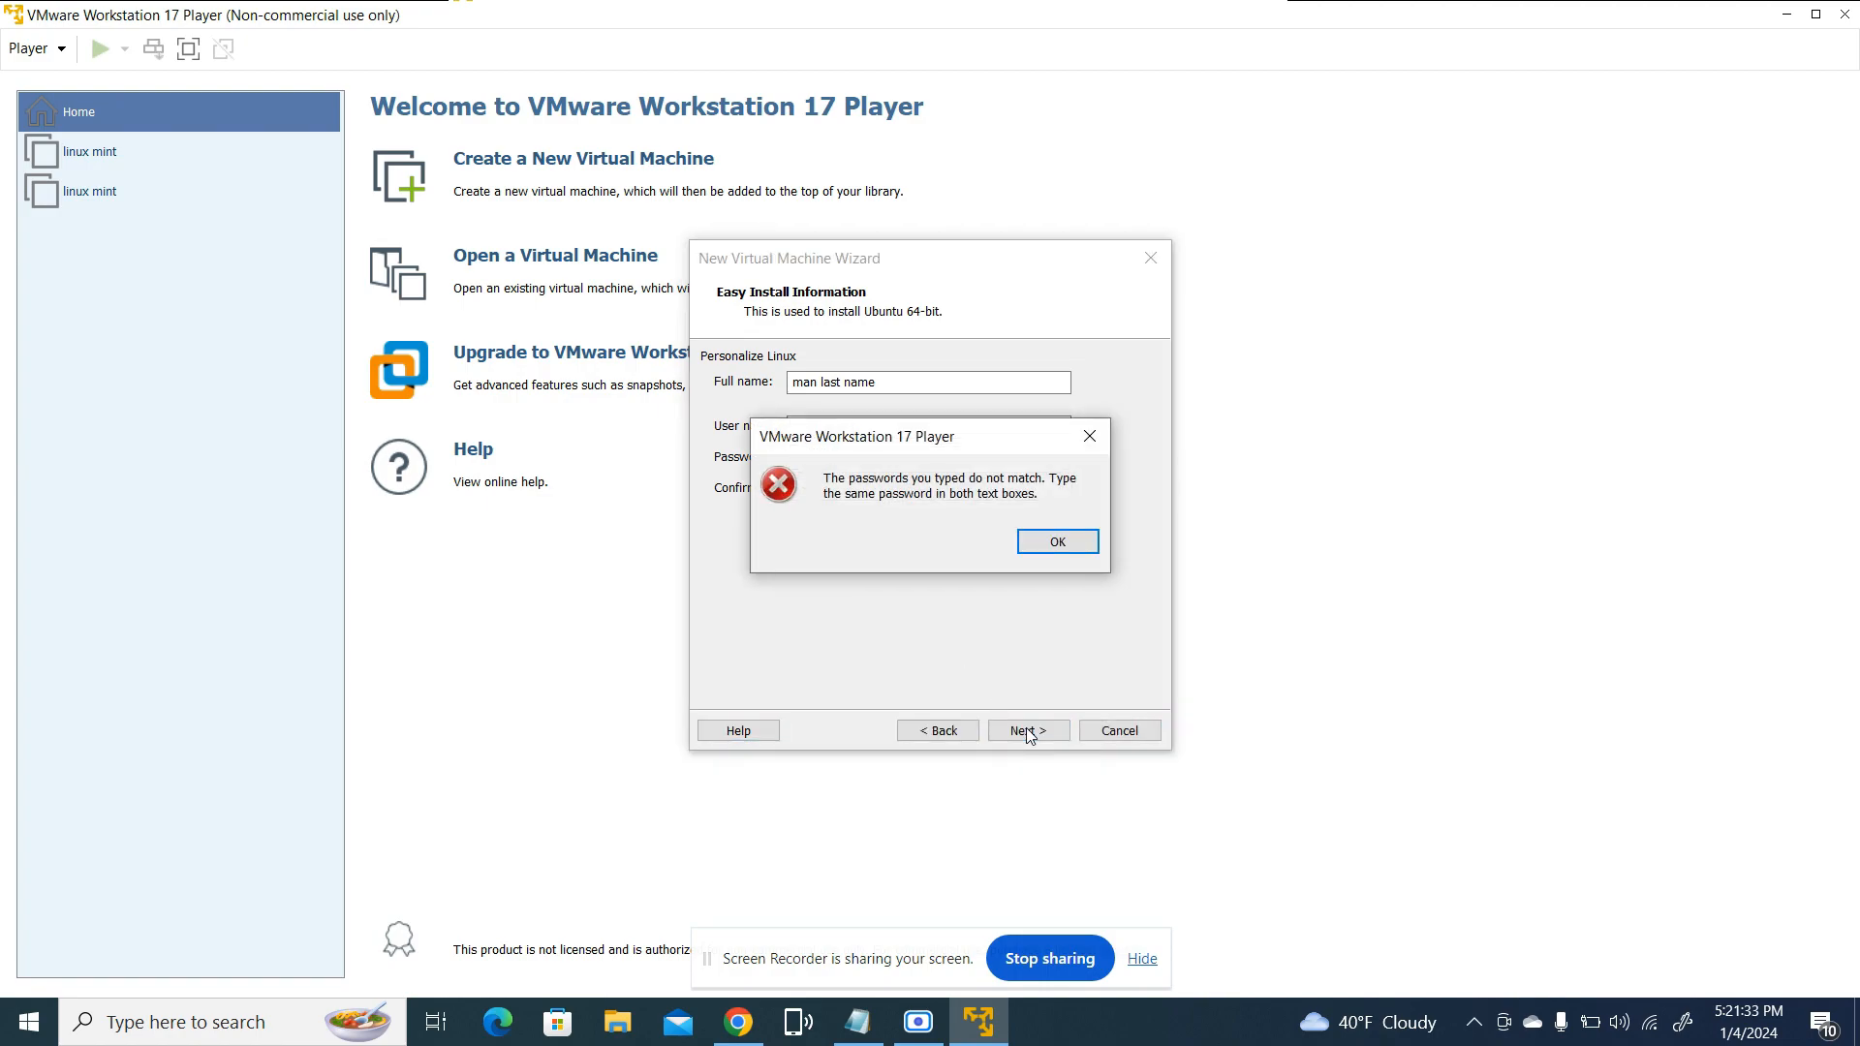
Replace the Easy Install password with a new one, enter the same password as confirmation, and continue to naming the machine
left_click(1046, 545)
left_click(963, 461)
key("BackSpace")
key("BackSpace")
key("BackSpace")
key("BackSpace")
key("BackSpace")
left_click(921, 490)
key("BackSpace")
key("BackSpace")
left_click(920, 454)
type("12345")
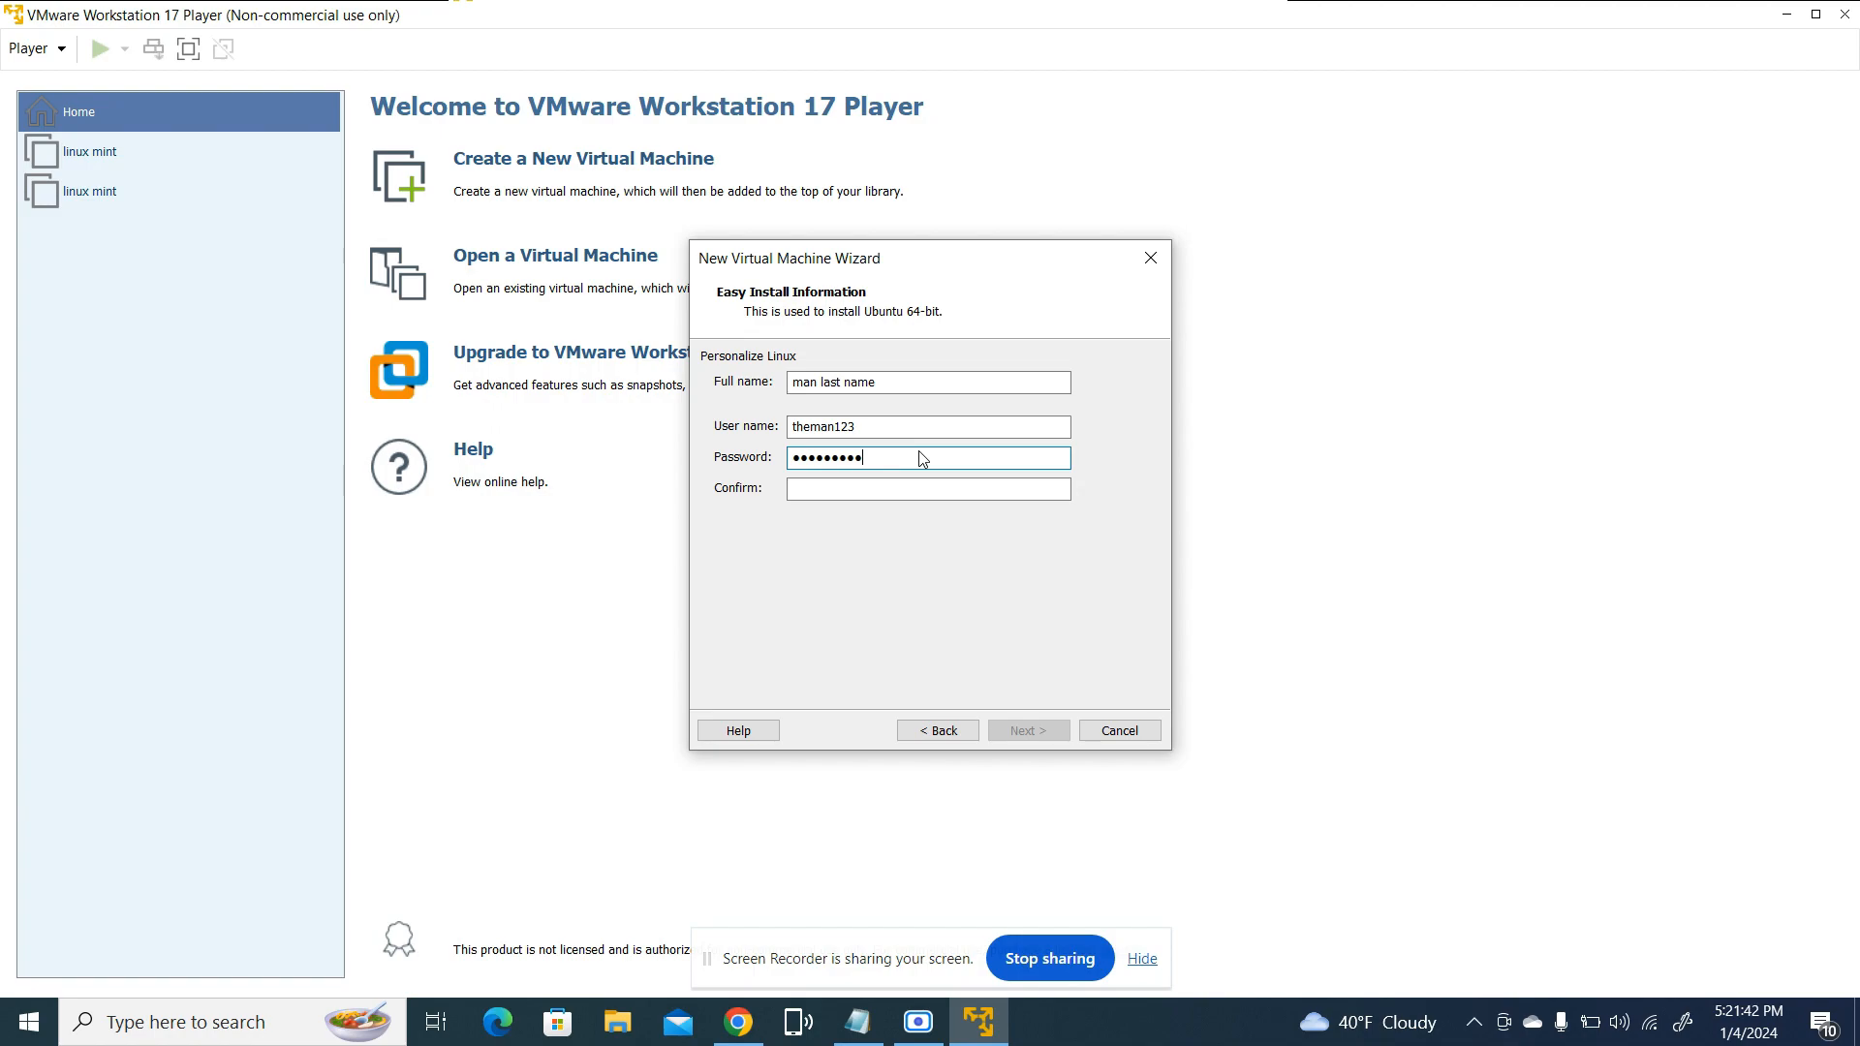
left_click(910, 486)
type("123456789")
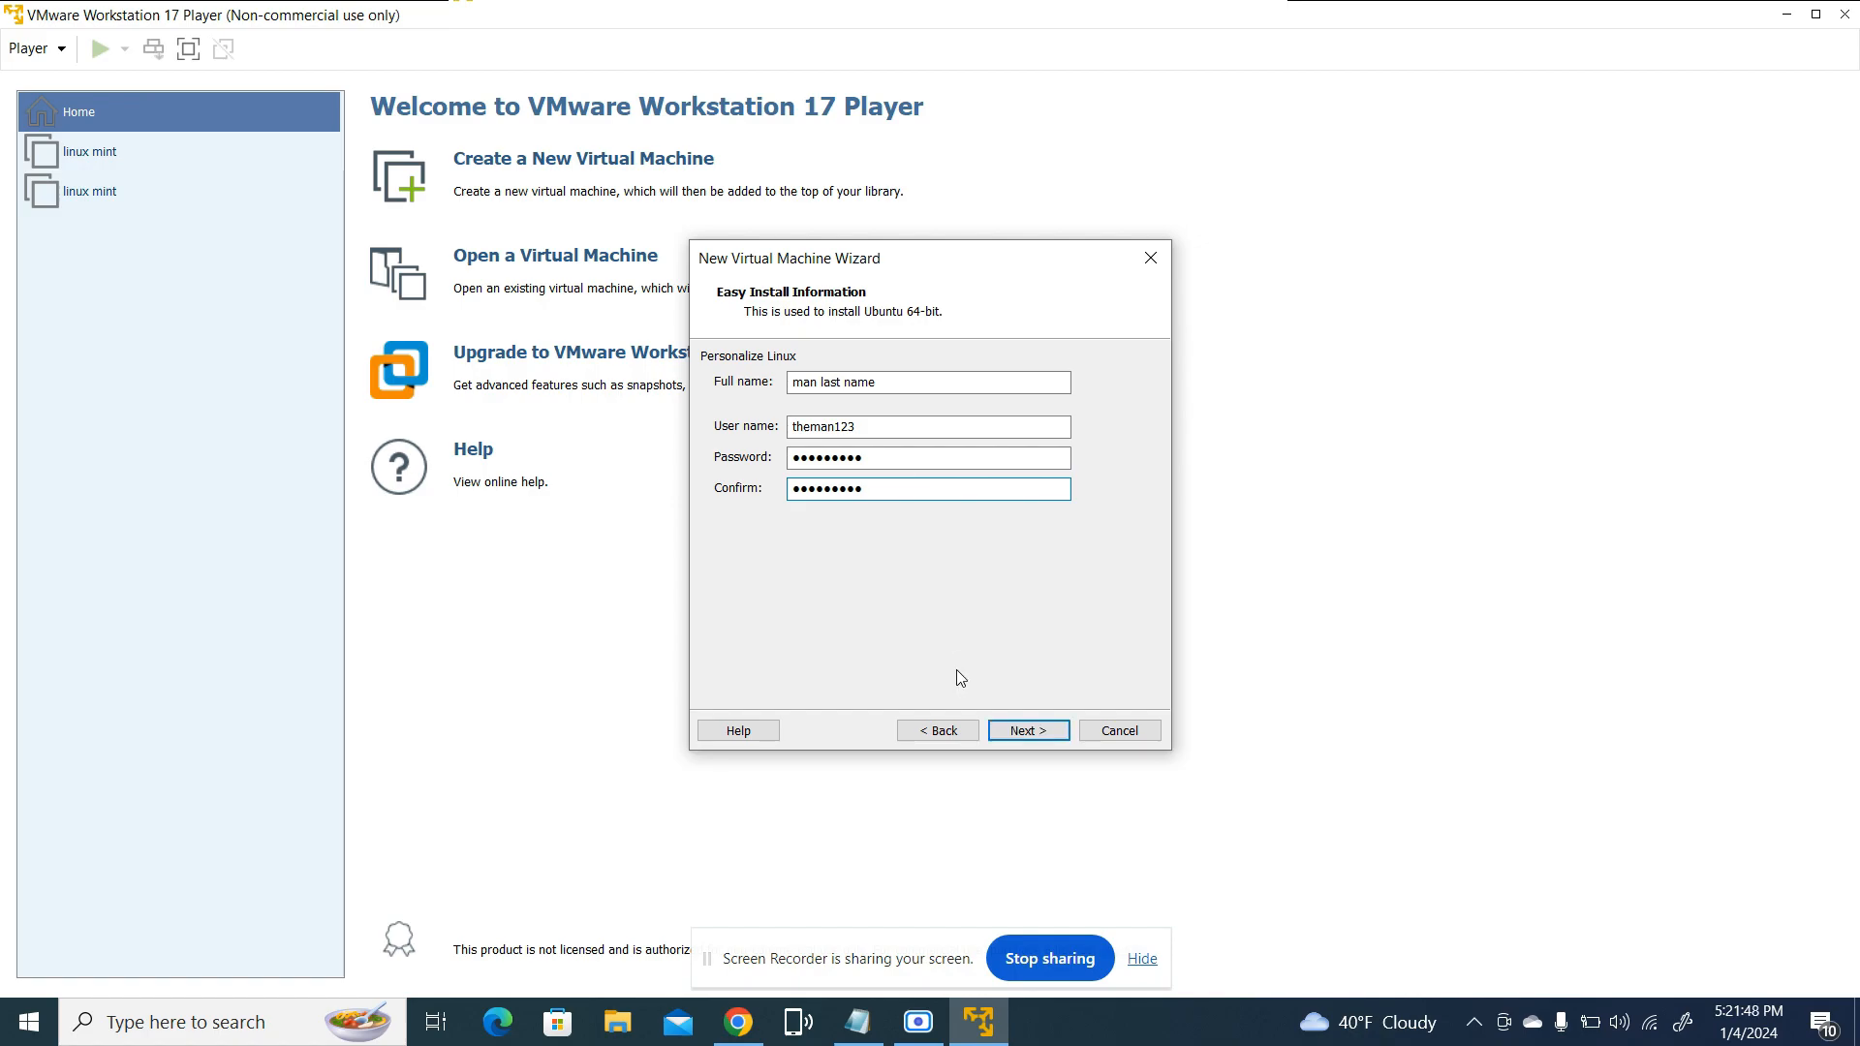
left_click(1046, 735)
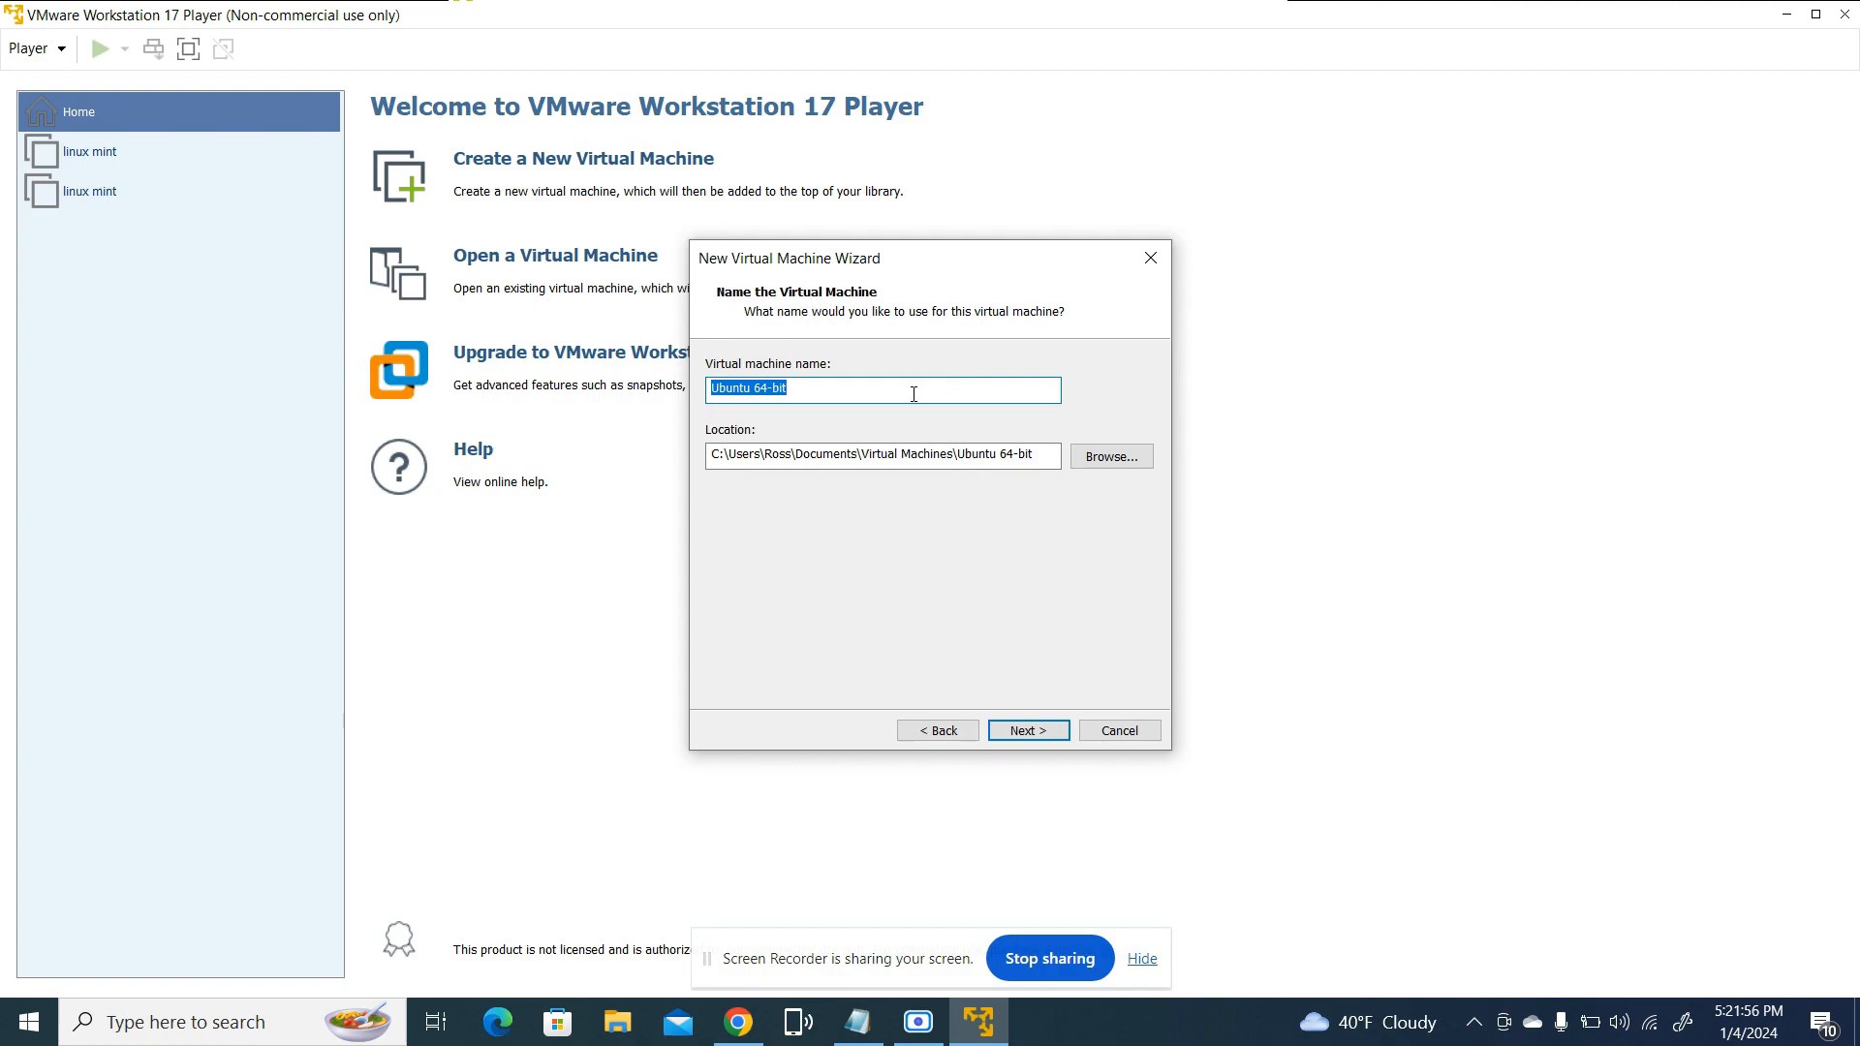
Name the virtual machine "linux." in place of the suggested name, and continue to the disk capacity settings
key("BackSpace")
type("njvbsdj")
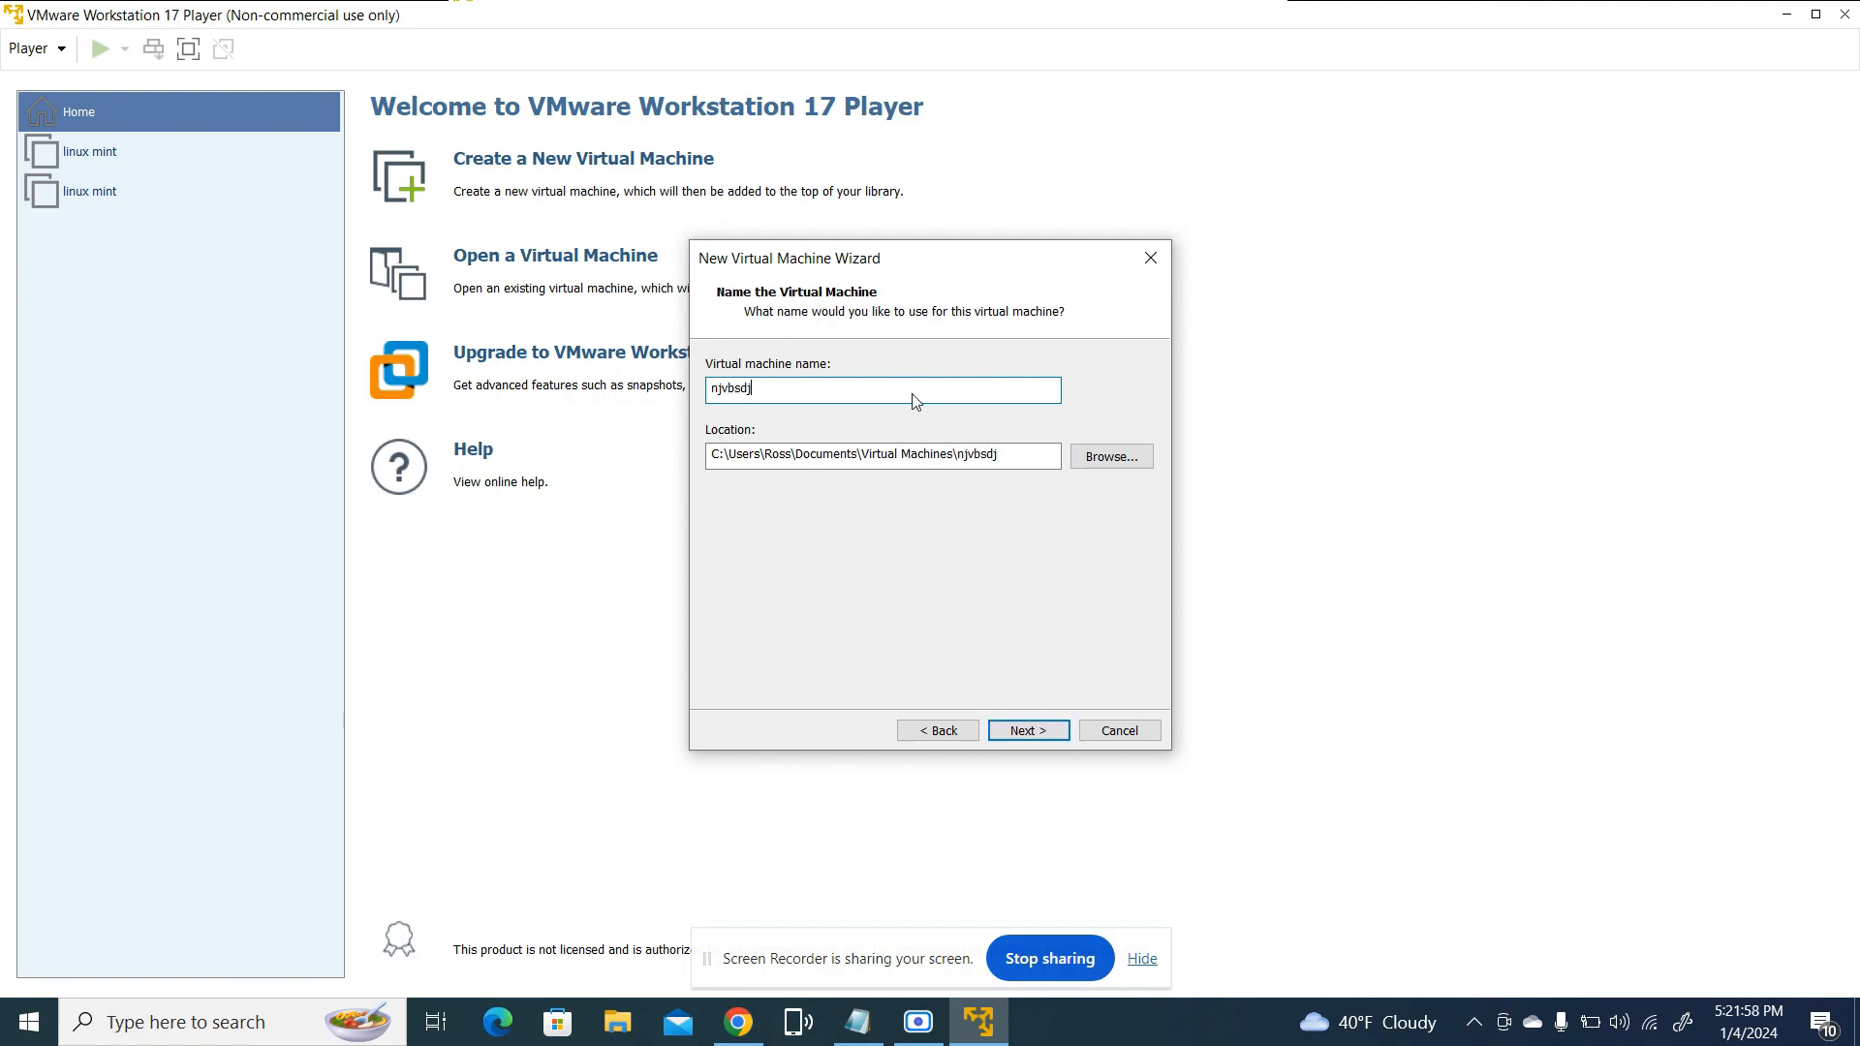
key("ctrl+a")
key("BackSpace")
type("li")
key("BackSpace")
key("BackSpace")
type("nux")
key("BackSpace")
left_click(1027, 731)
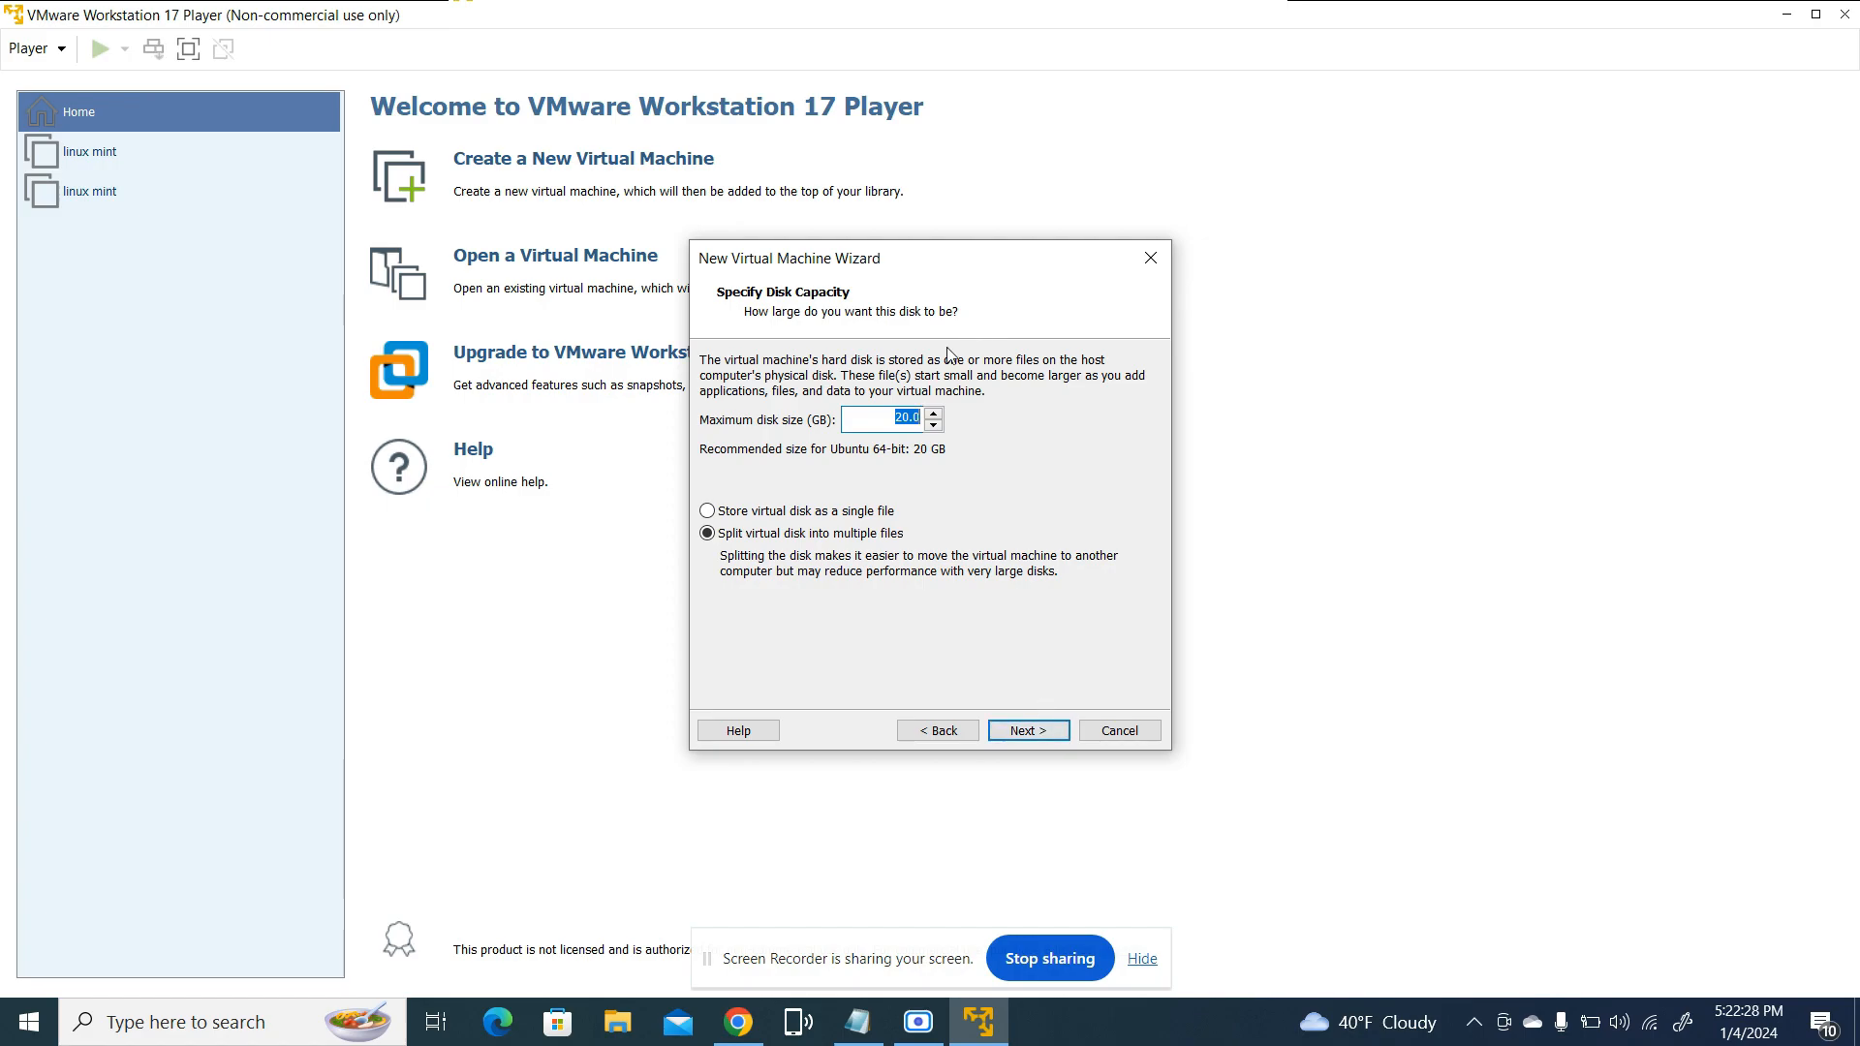
Set the maximum disk size to 60 GB, split the virtual disk into multiple files, and continue to the summary
left_click(918, 417)
key("BackSpace")
key("BackSpace")
key("BackSpace")
left_click(934, 414)
left_click(935, 426)
left_click(729, 514)
left_click(726, 532)
left_click(1025, 733)
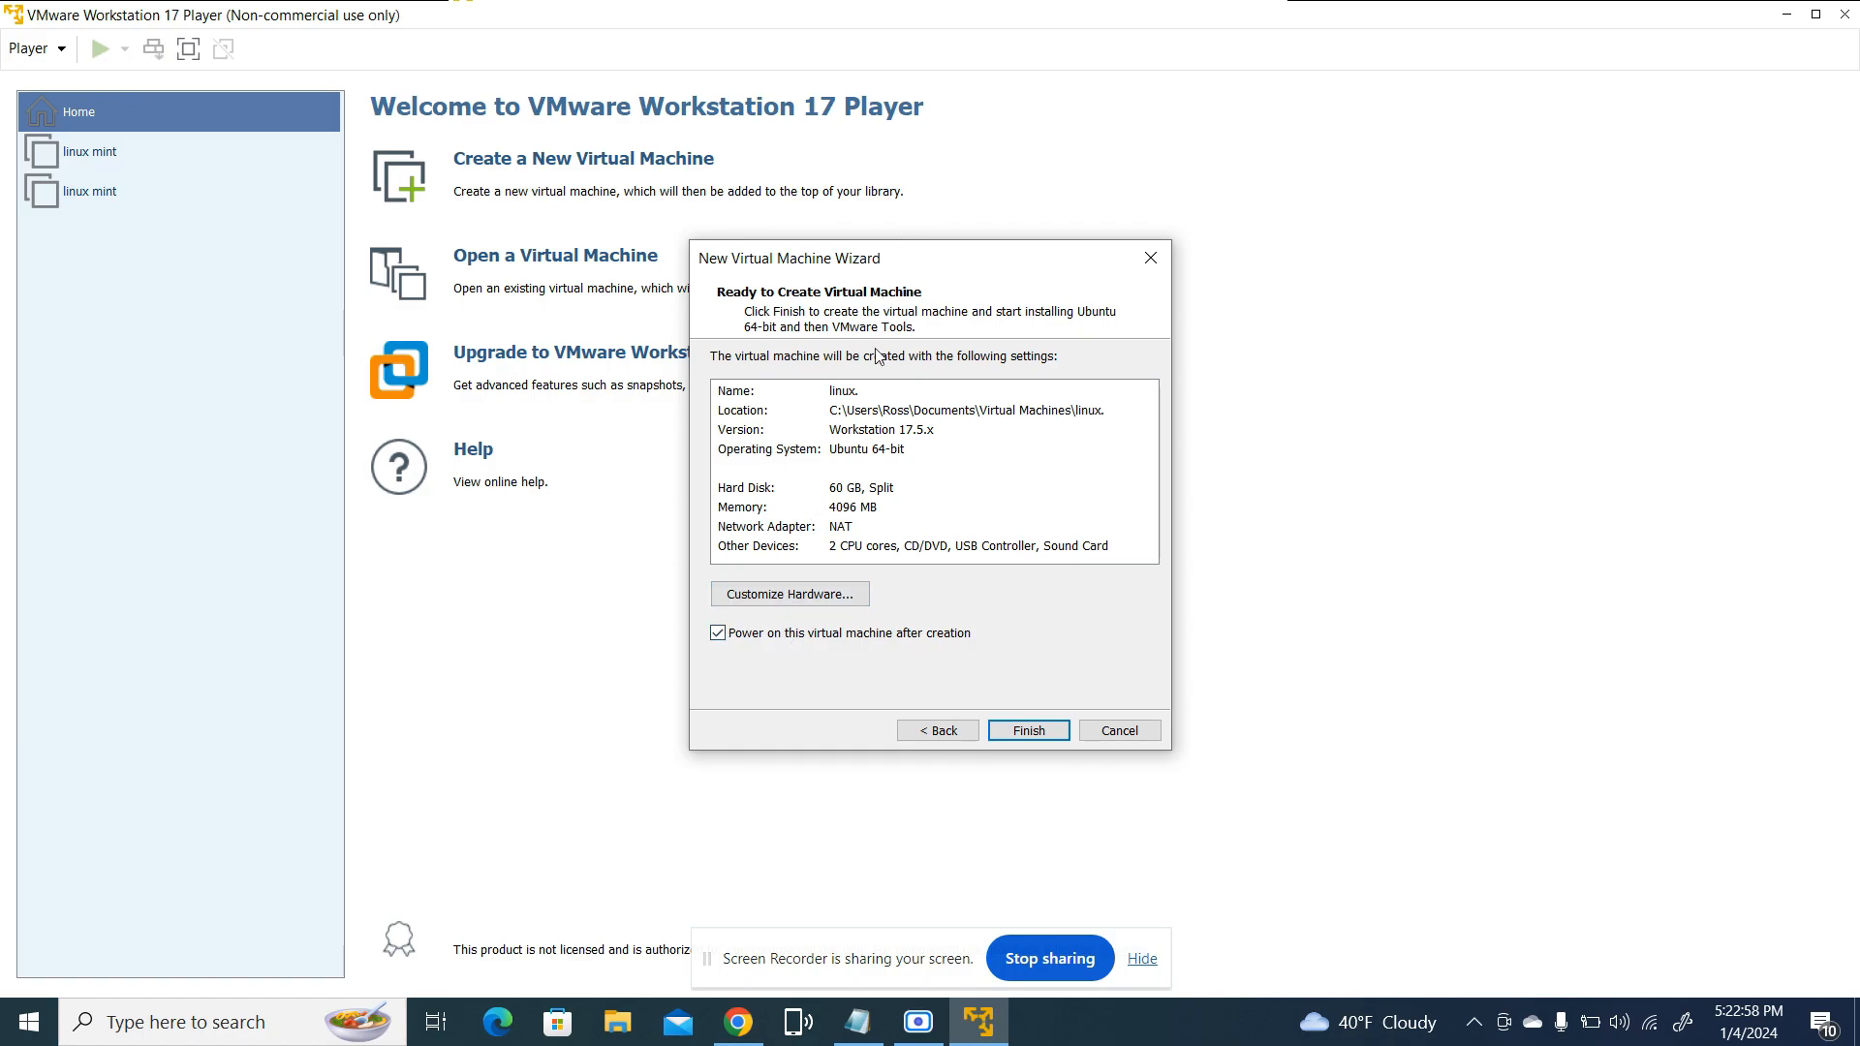
Customize the virtual machine's hardware to 5044 MB of memory and 3 processor cores, and close the hardware settings
left_click(837, 594)
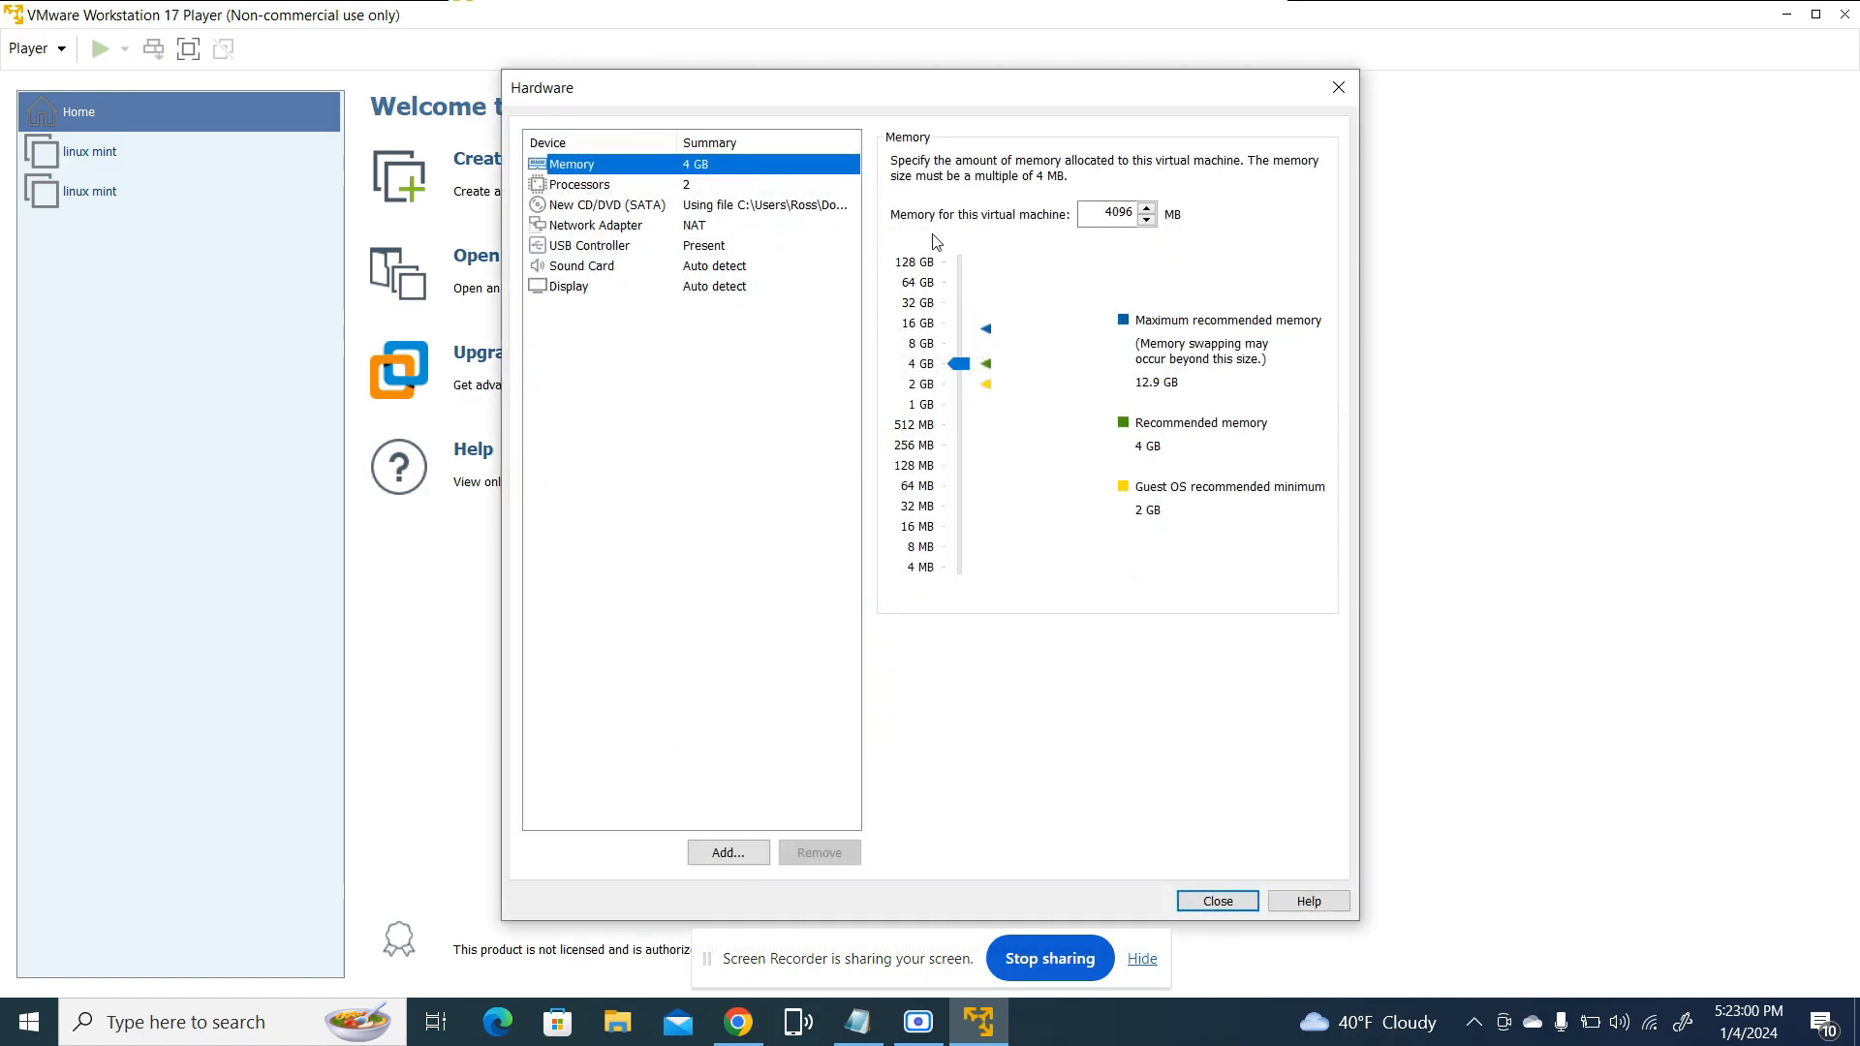
left_click_drag(955, 358, 960, 361)
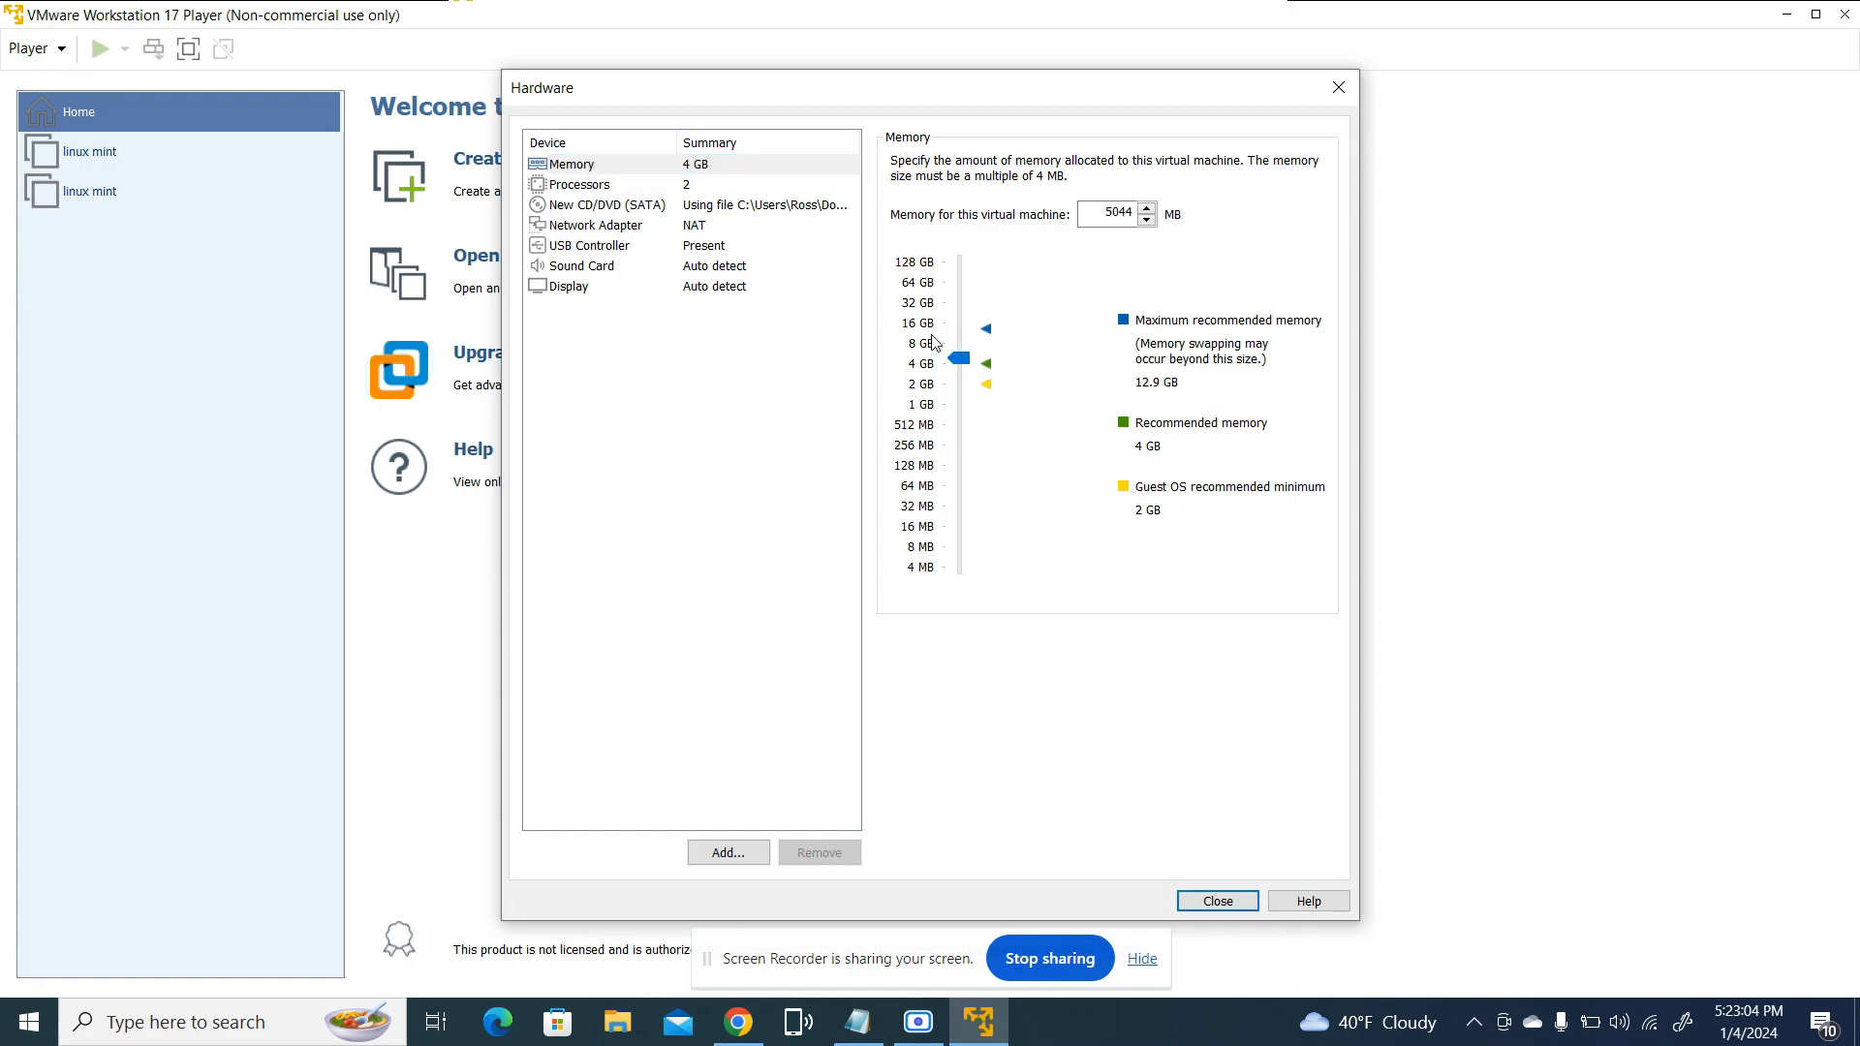
left_click(646, 186)
left_click(1132, 165)
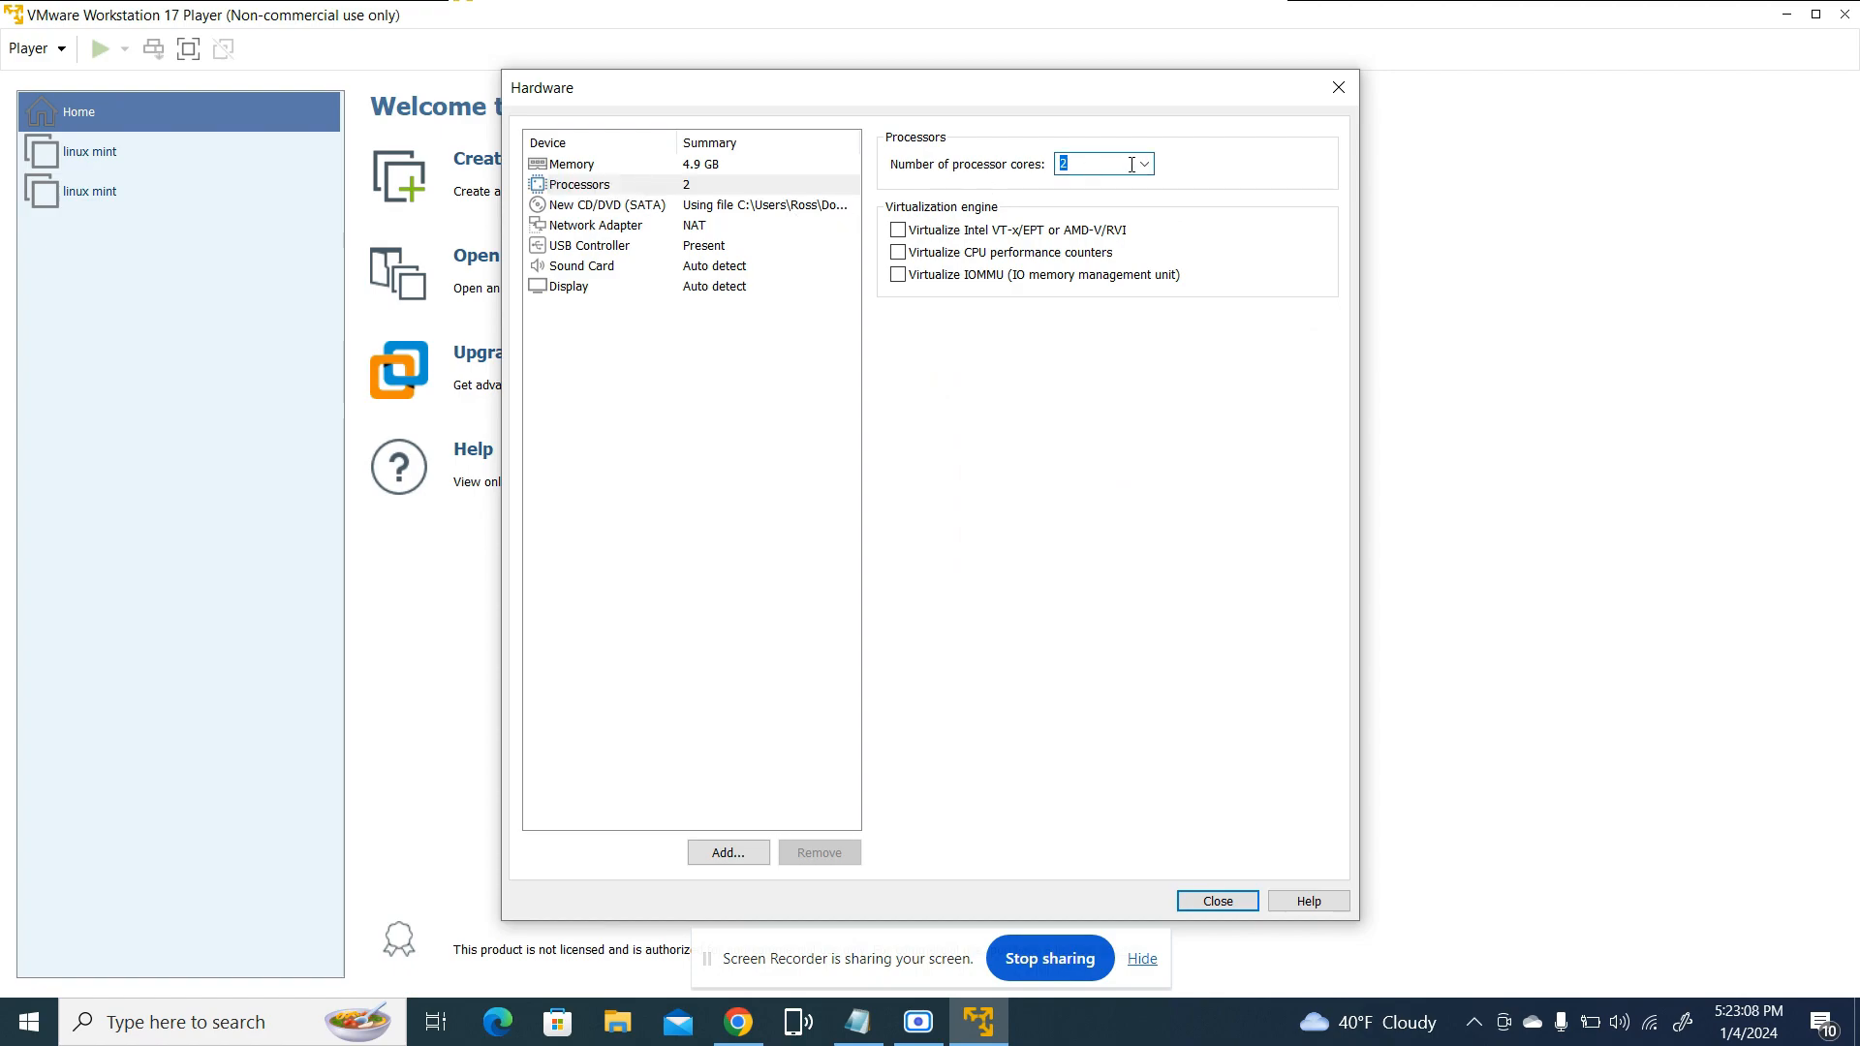
key("BackSpace")
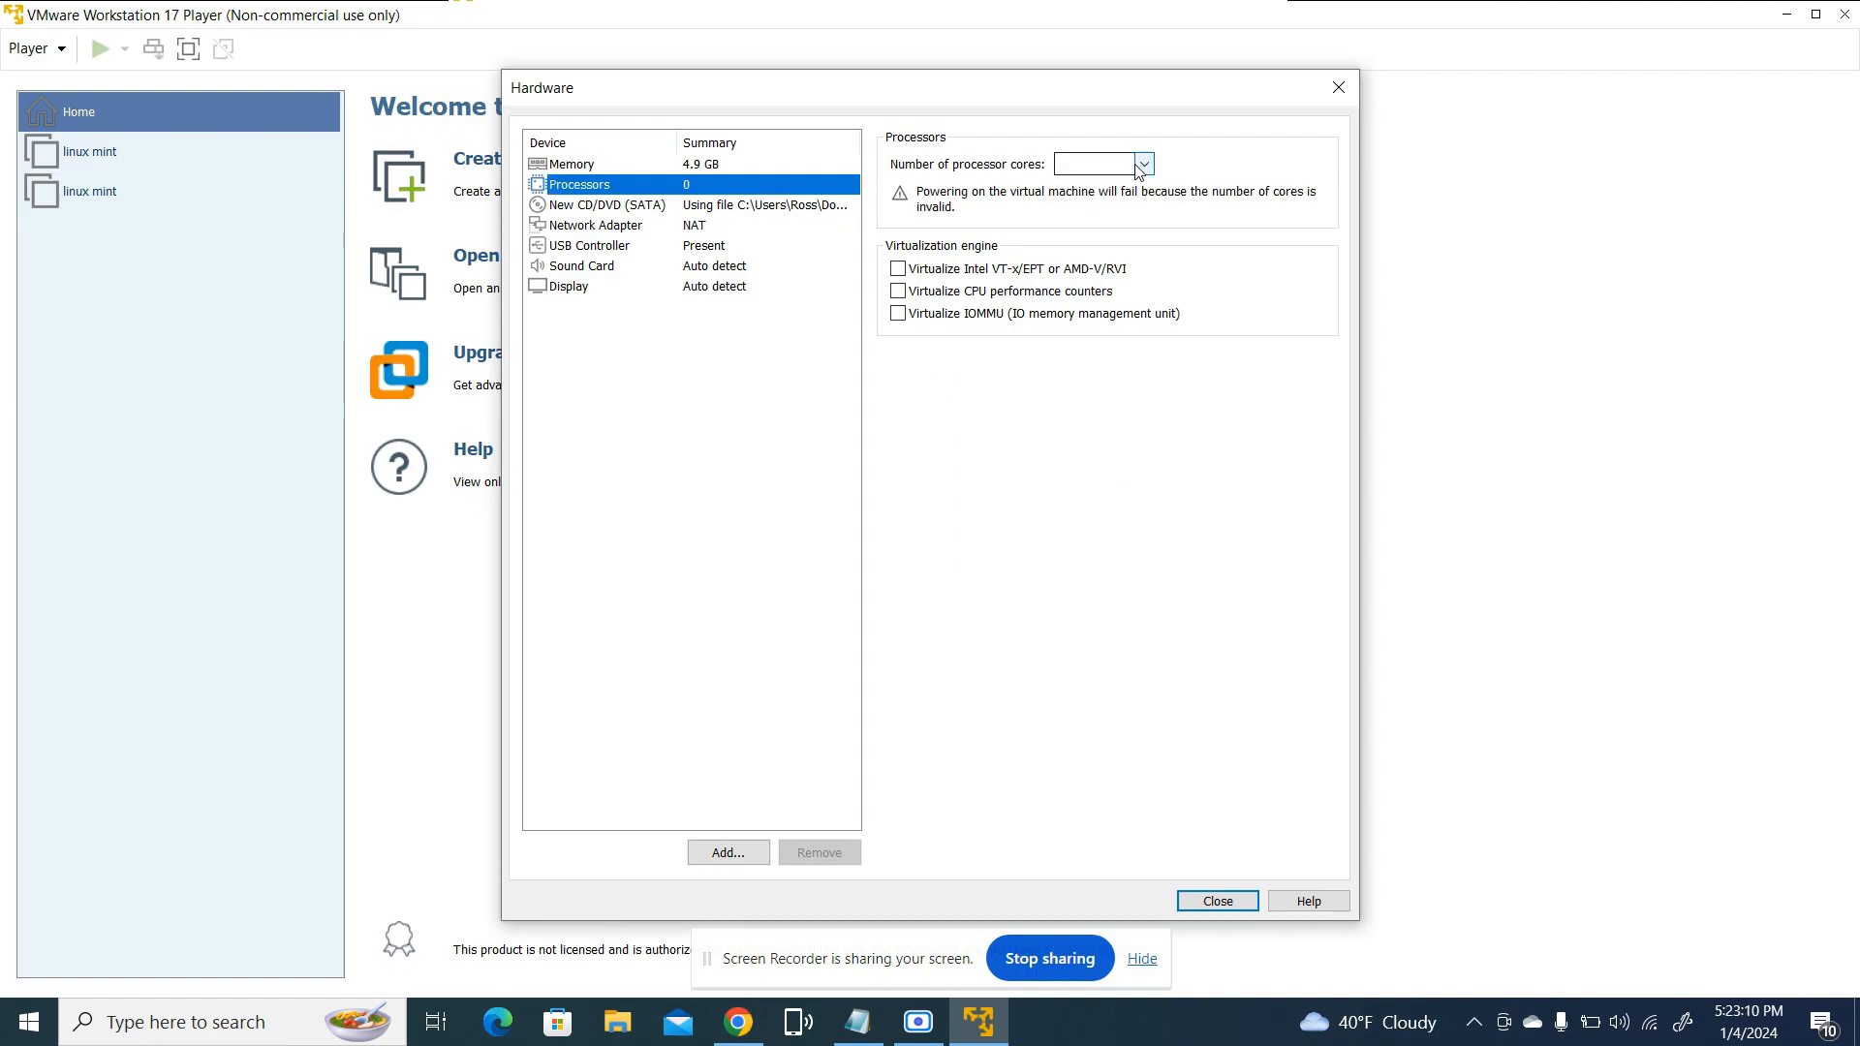
left_click(1111, 167)
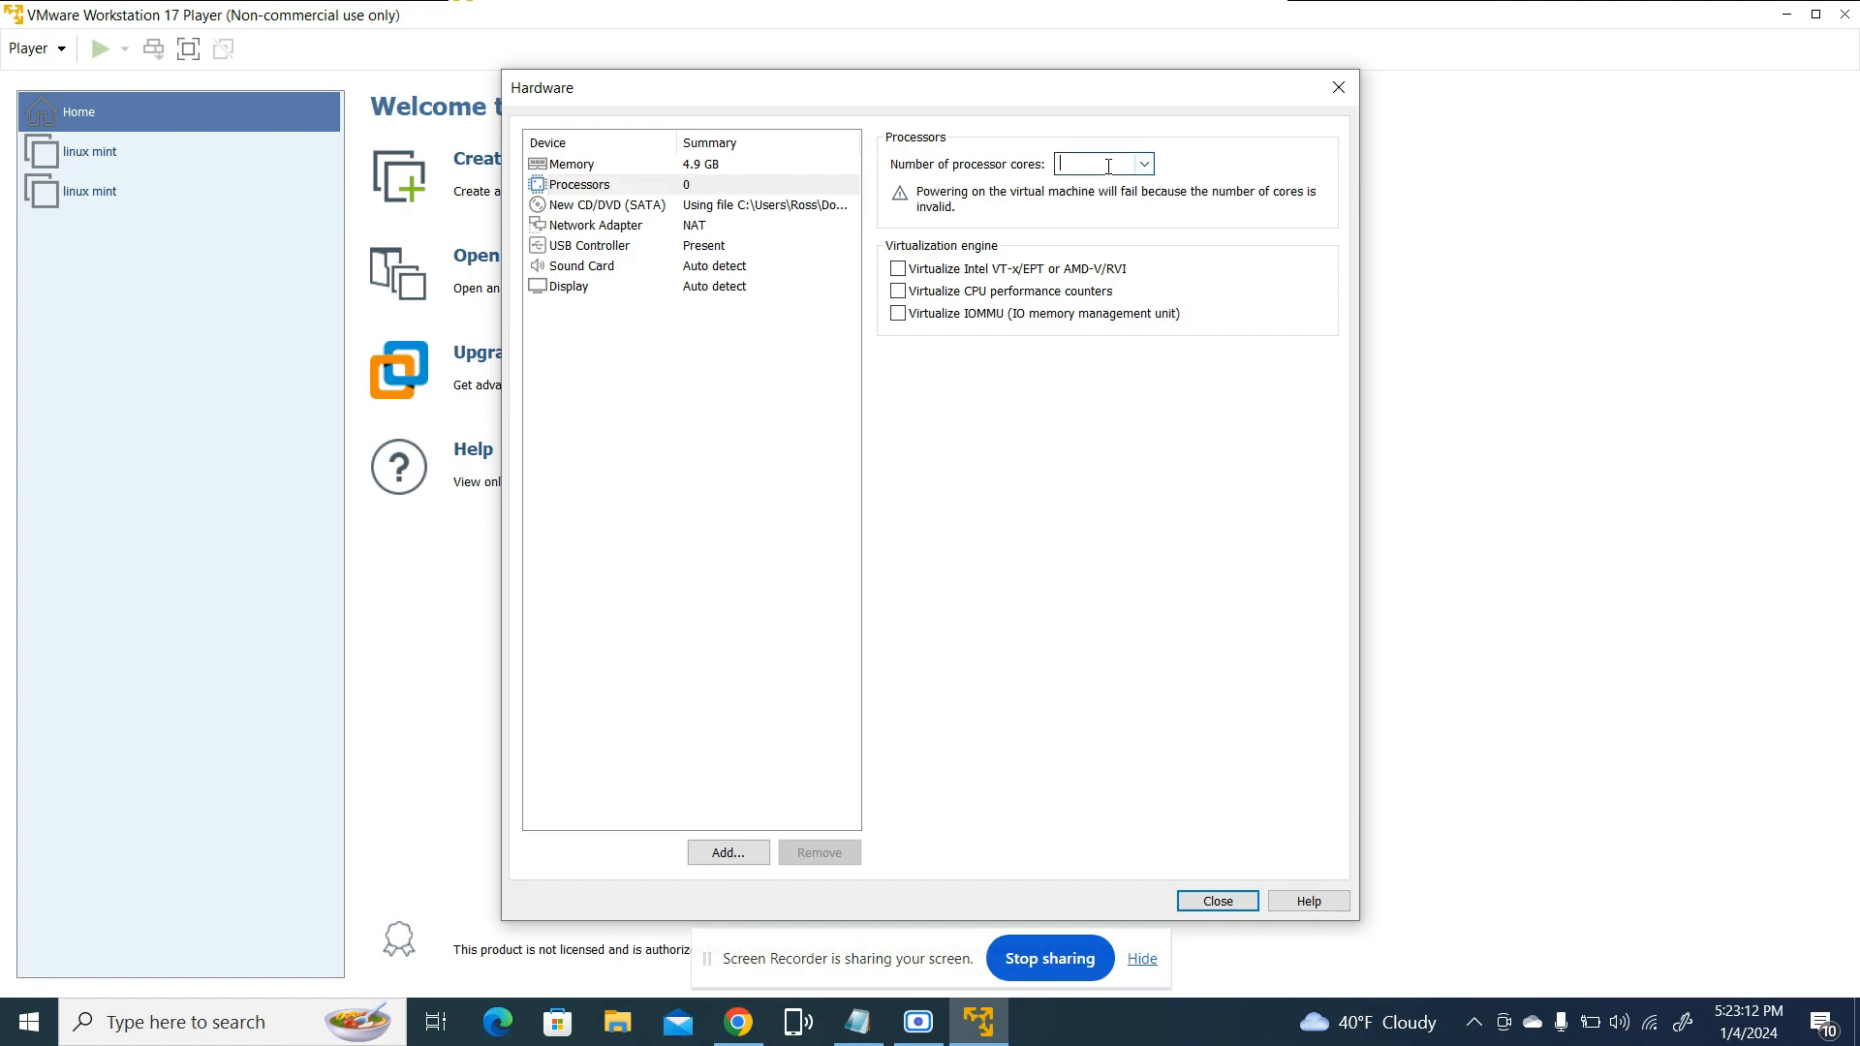
type("3")
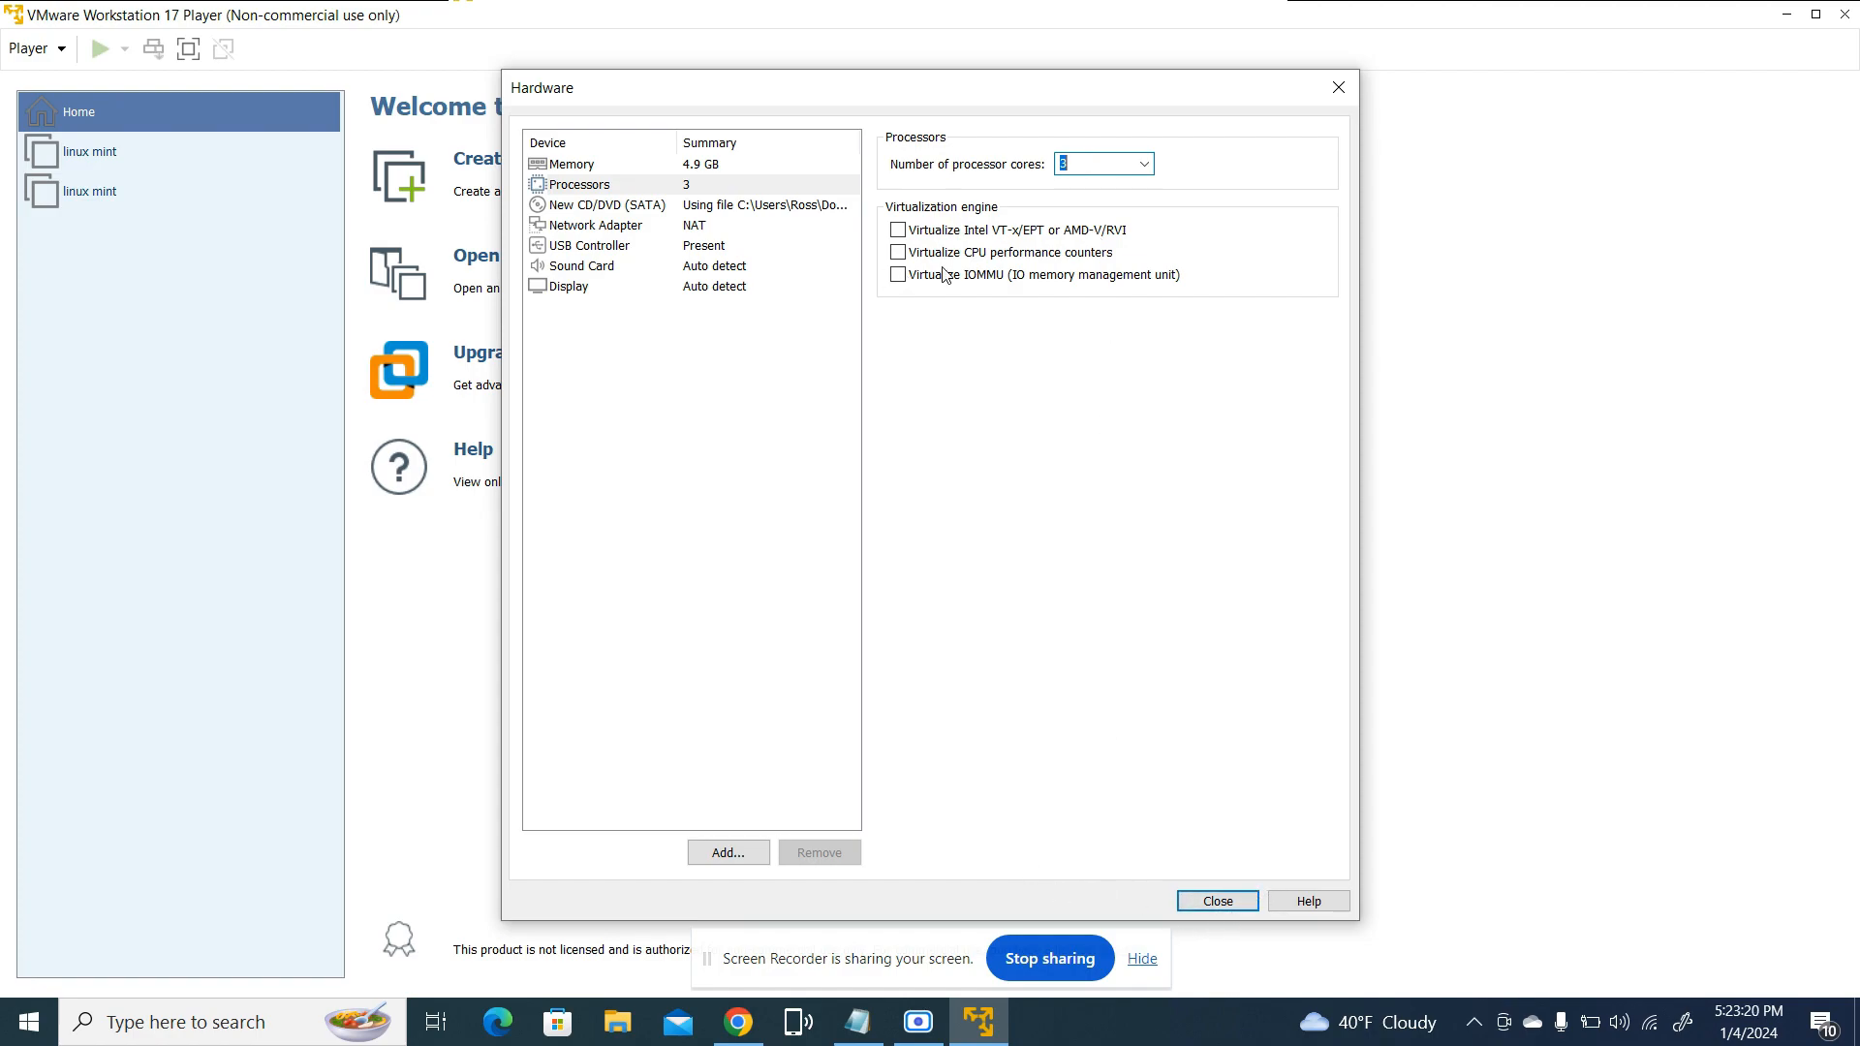
left_click_drag(1233, 91, 1155, 63)
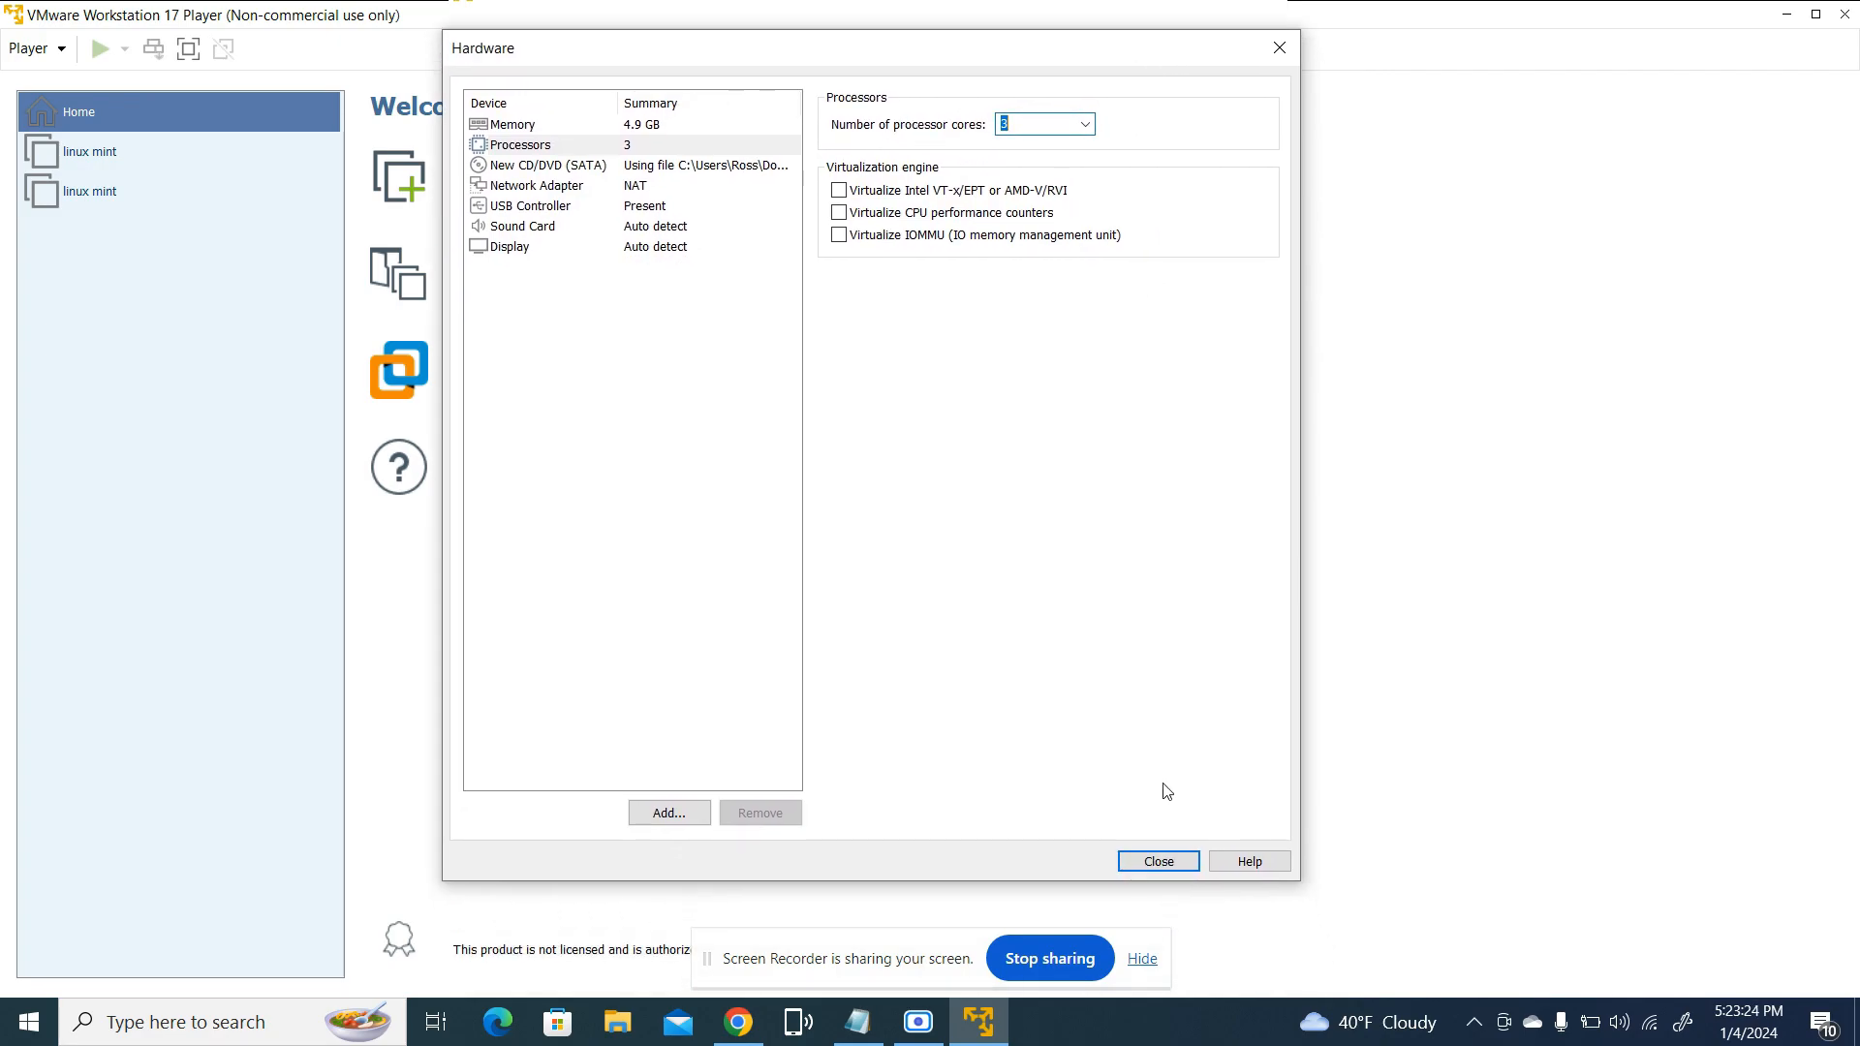
left_click(1153, 864)
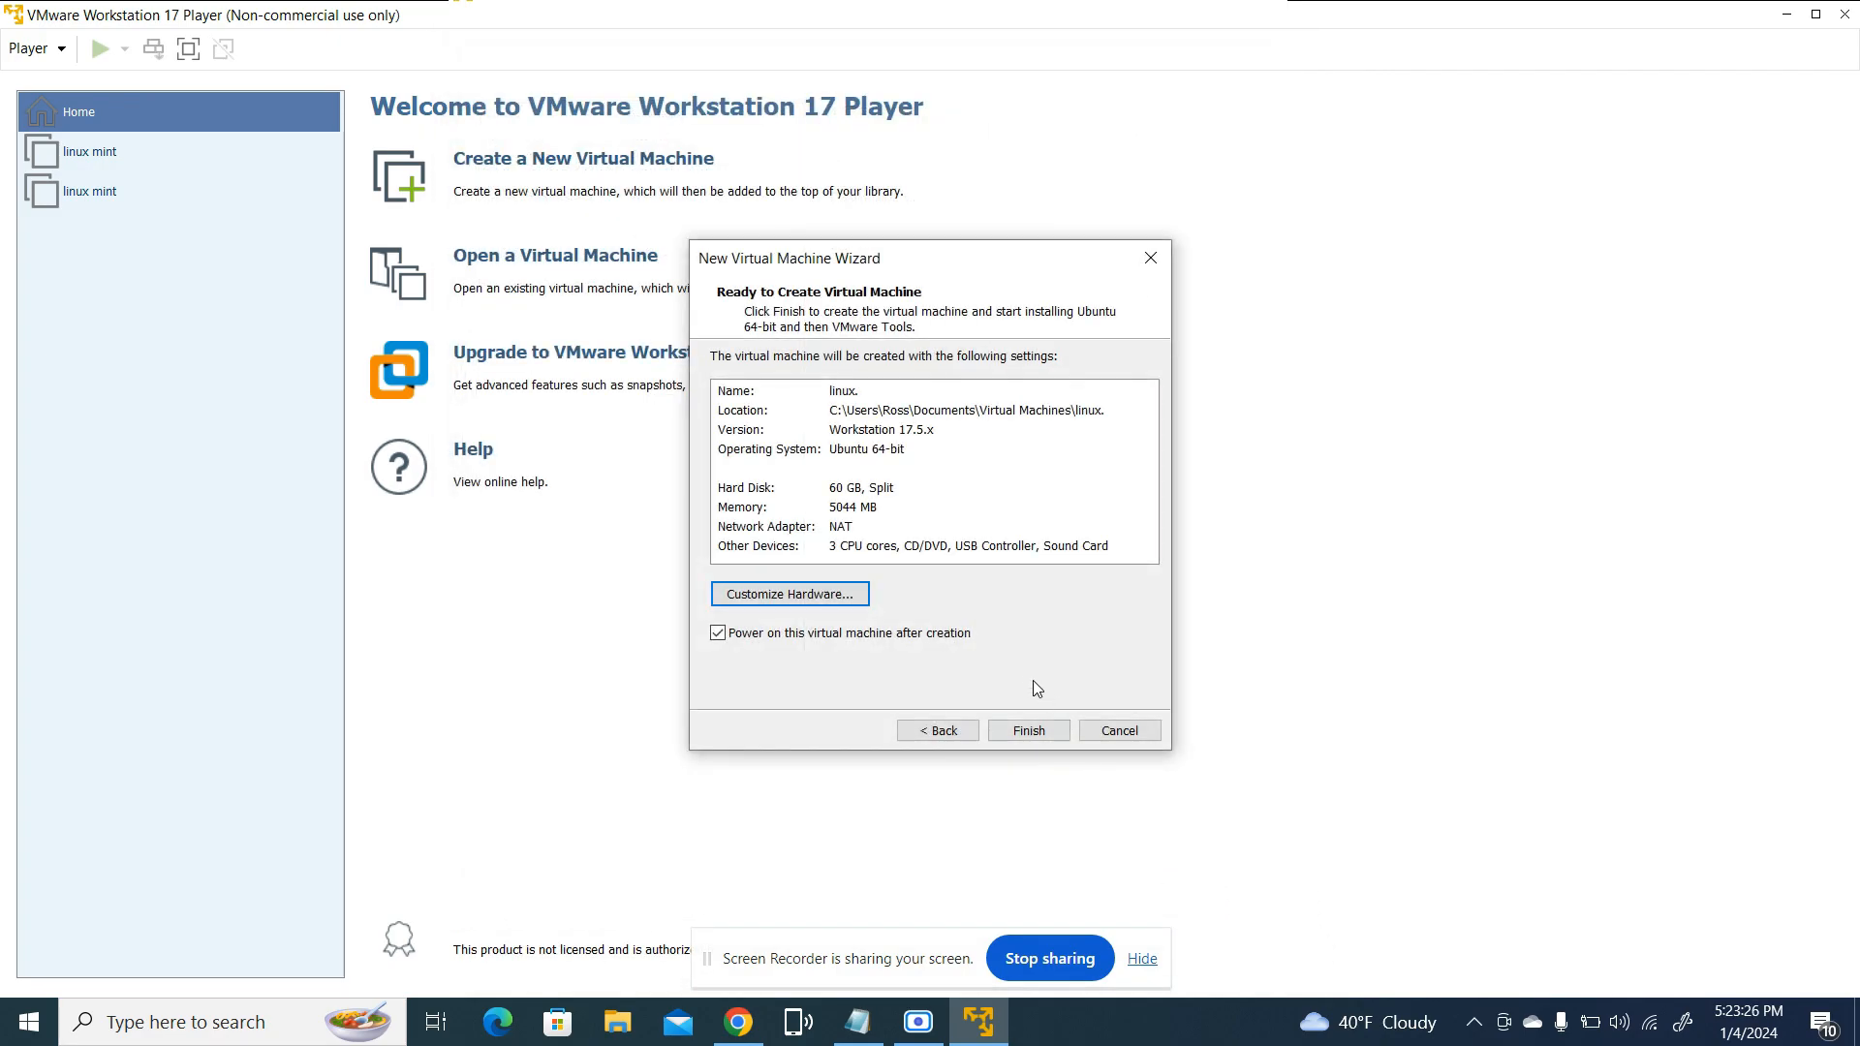
Finish the New Virtual Machine Wizard to create the virtual machine and power it on
left_click(1027, 734)
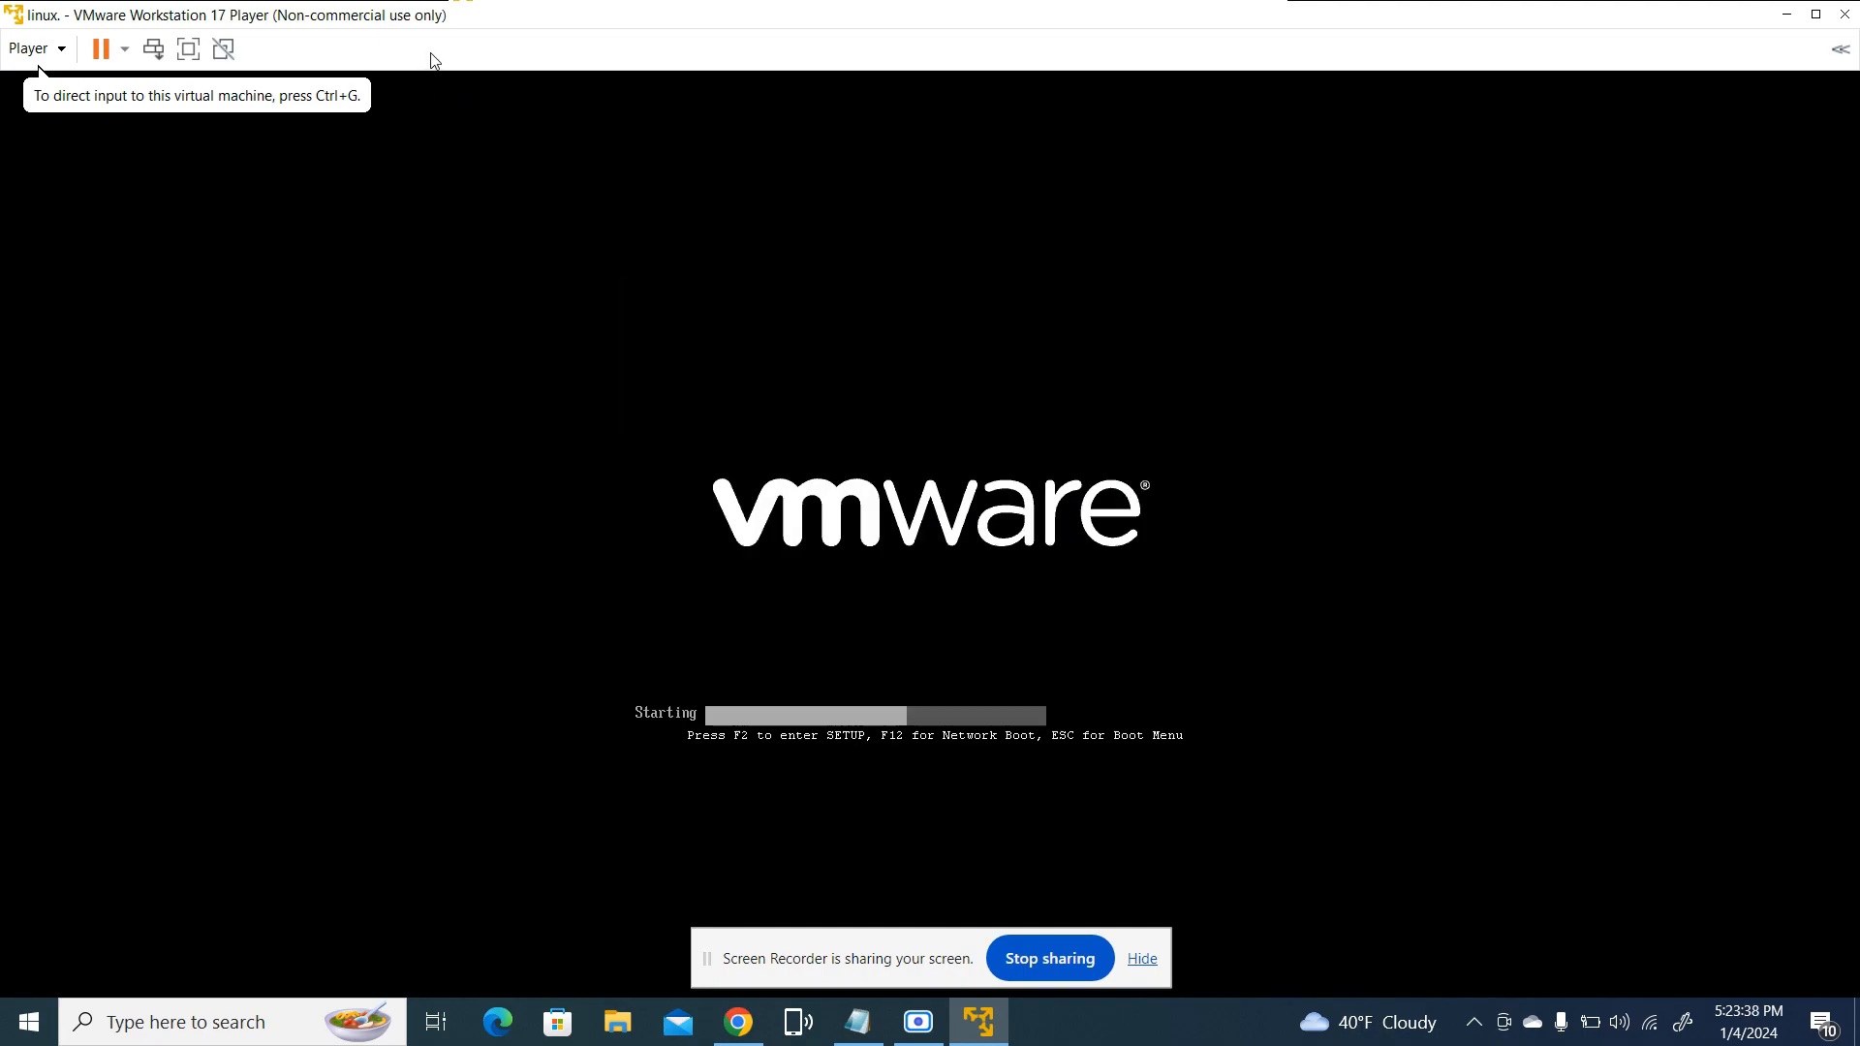
left_click(620, 502)
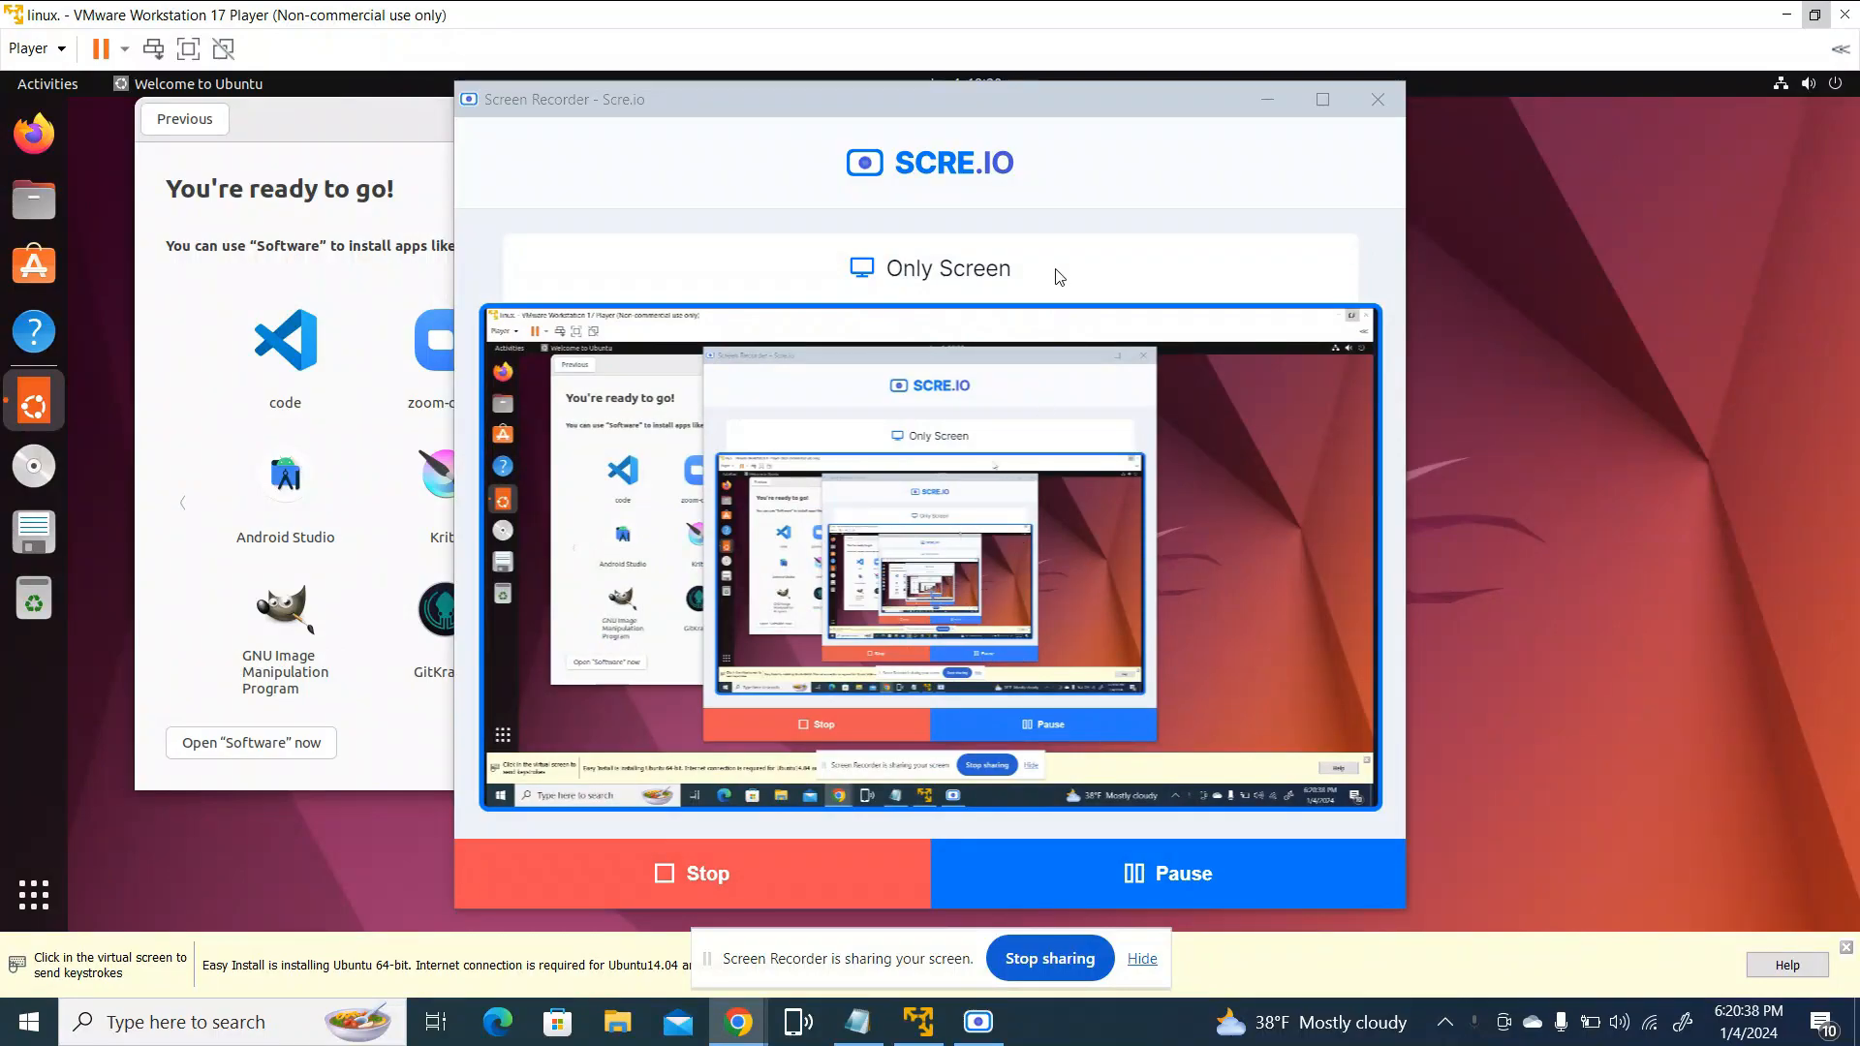
Minimize the Screen Recorder window and move the Welcome to Ubuntu window toward the middle of the Ubuntu desktop
left_click_drag(956, 95, 820, 125)
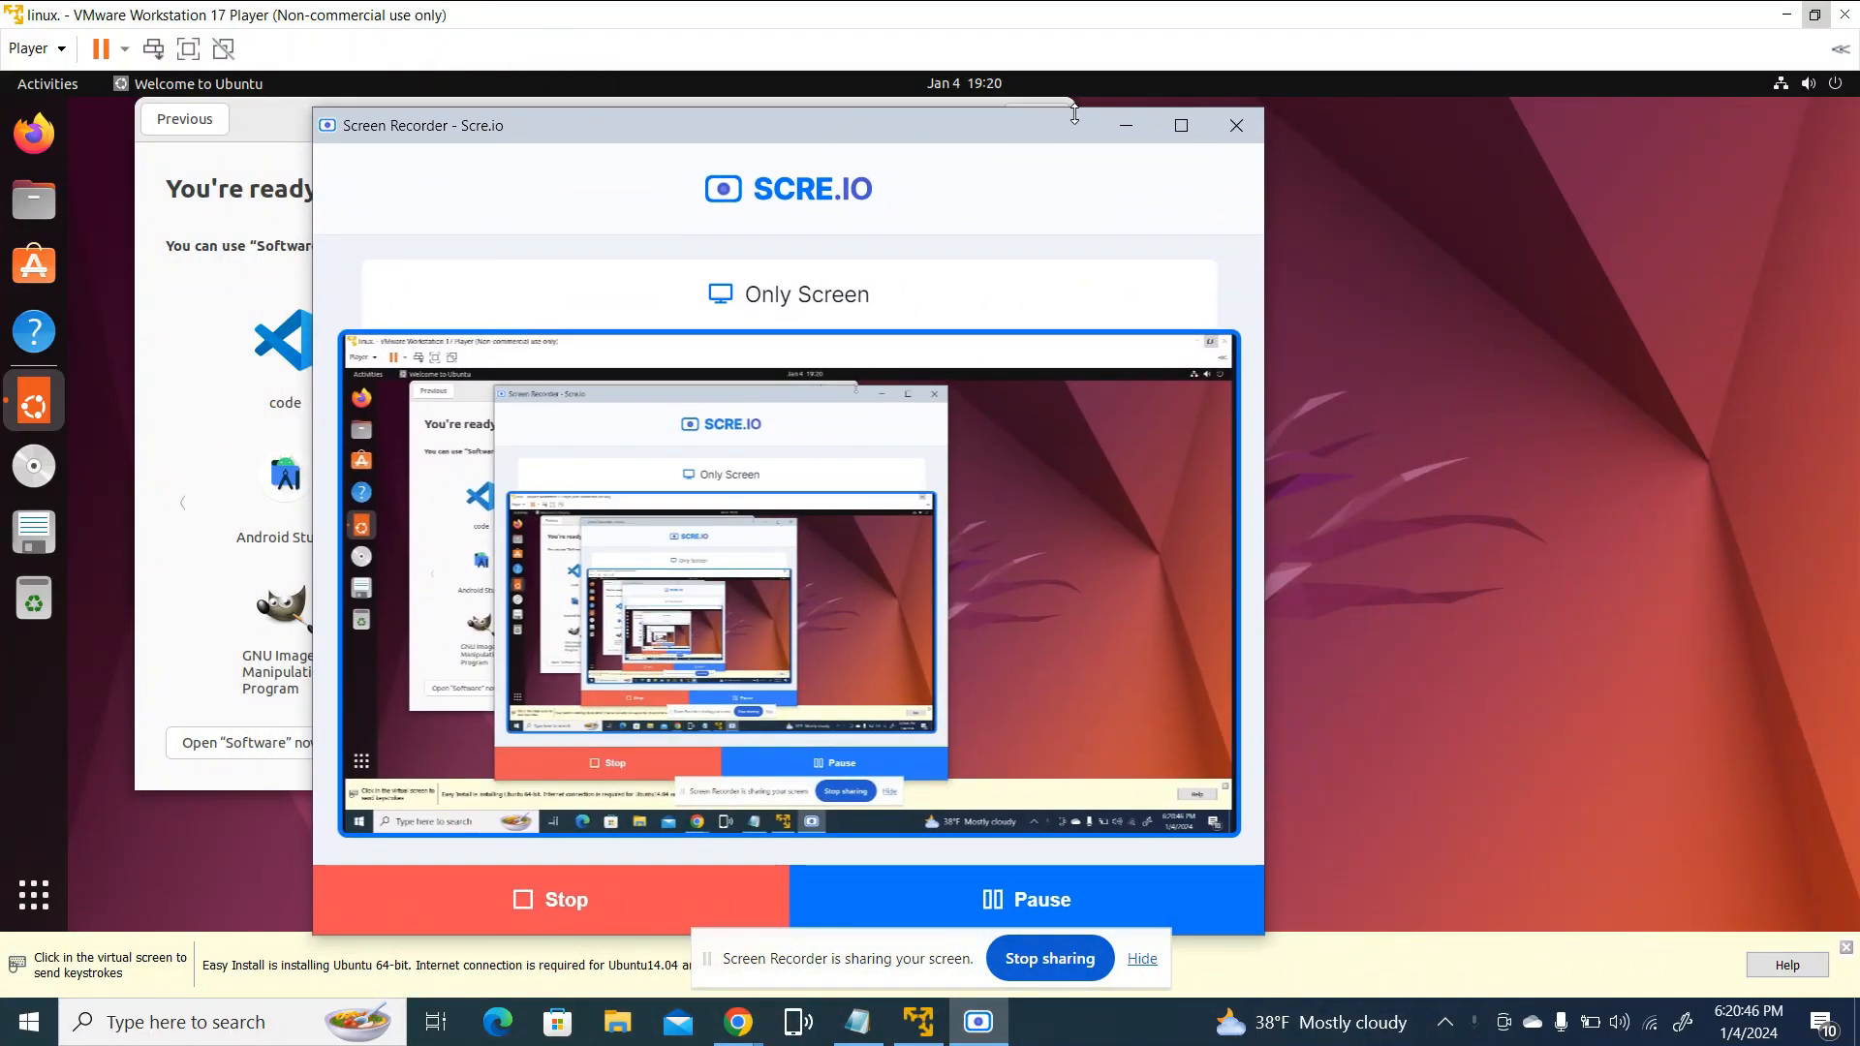
left_click(1130, 126)
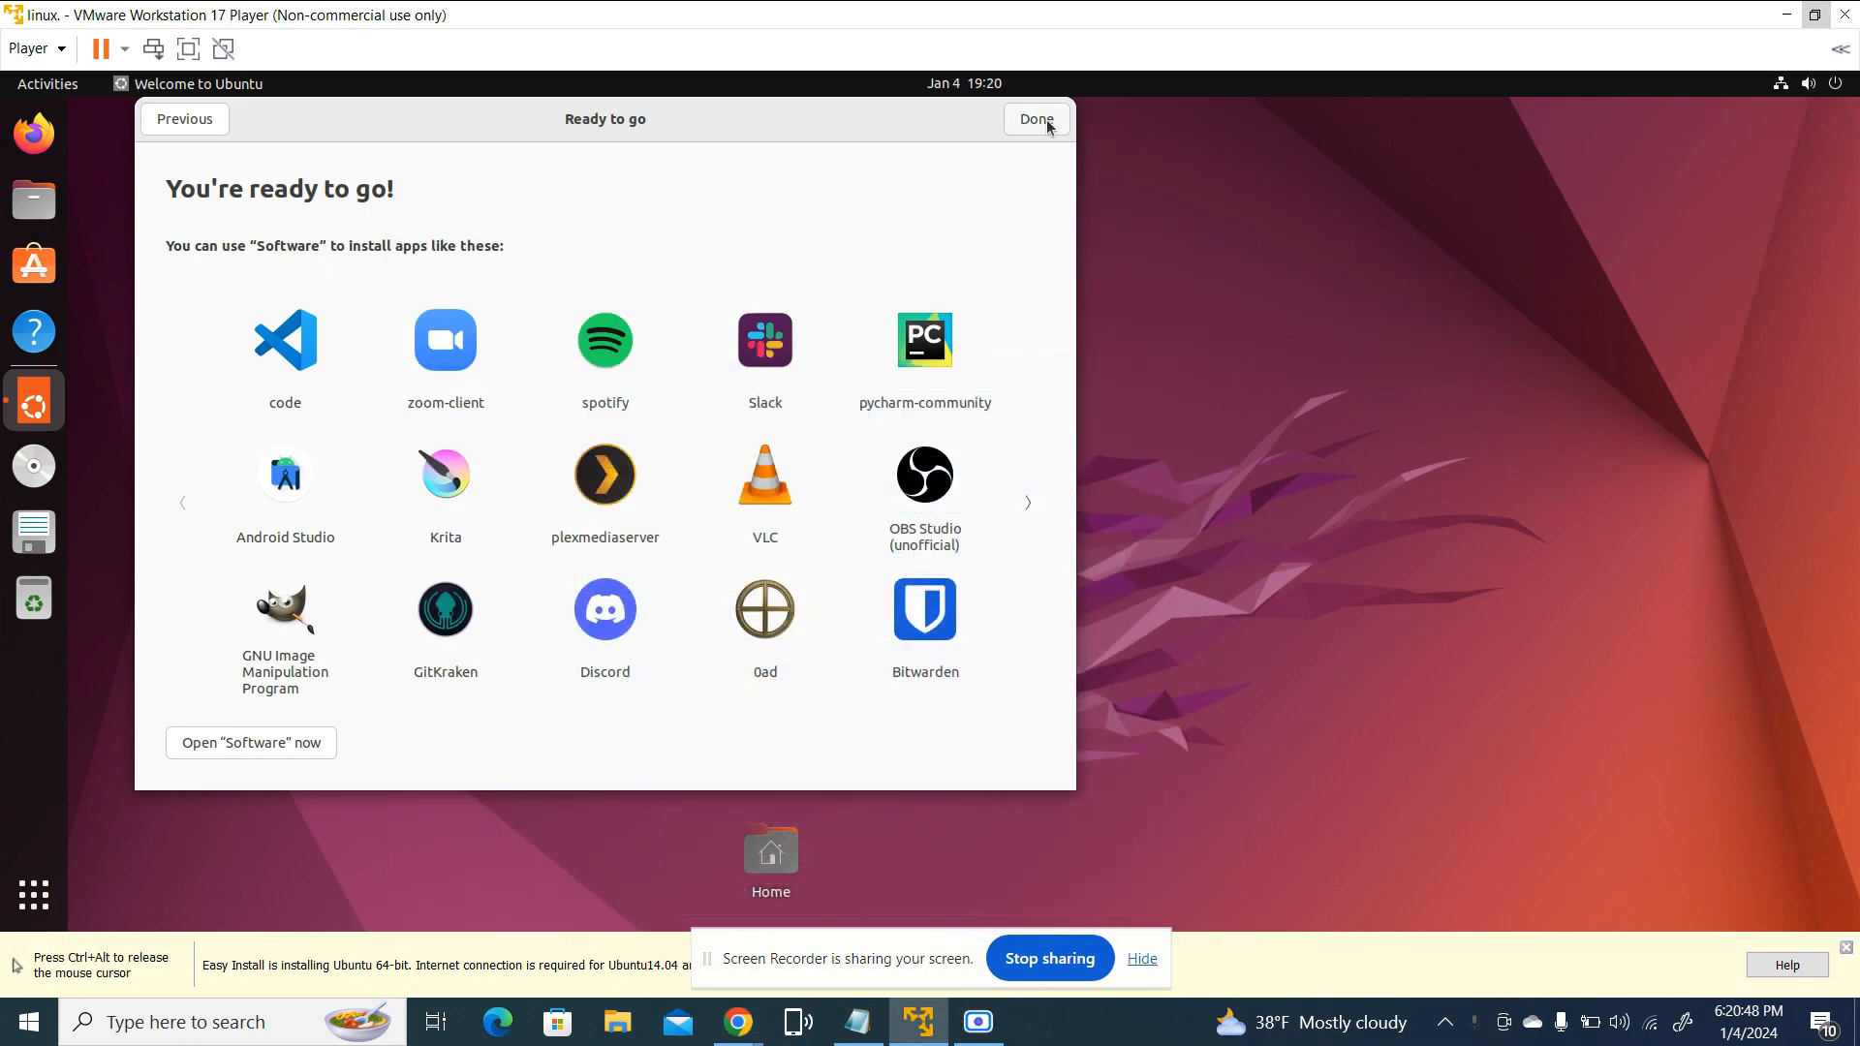
left_click_drag(911, 127, 1322, 162)
View the overview of installed Ubuntu applications, and return to the desktop
left_click(34, 894)
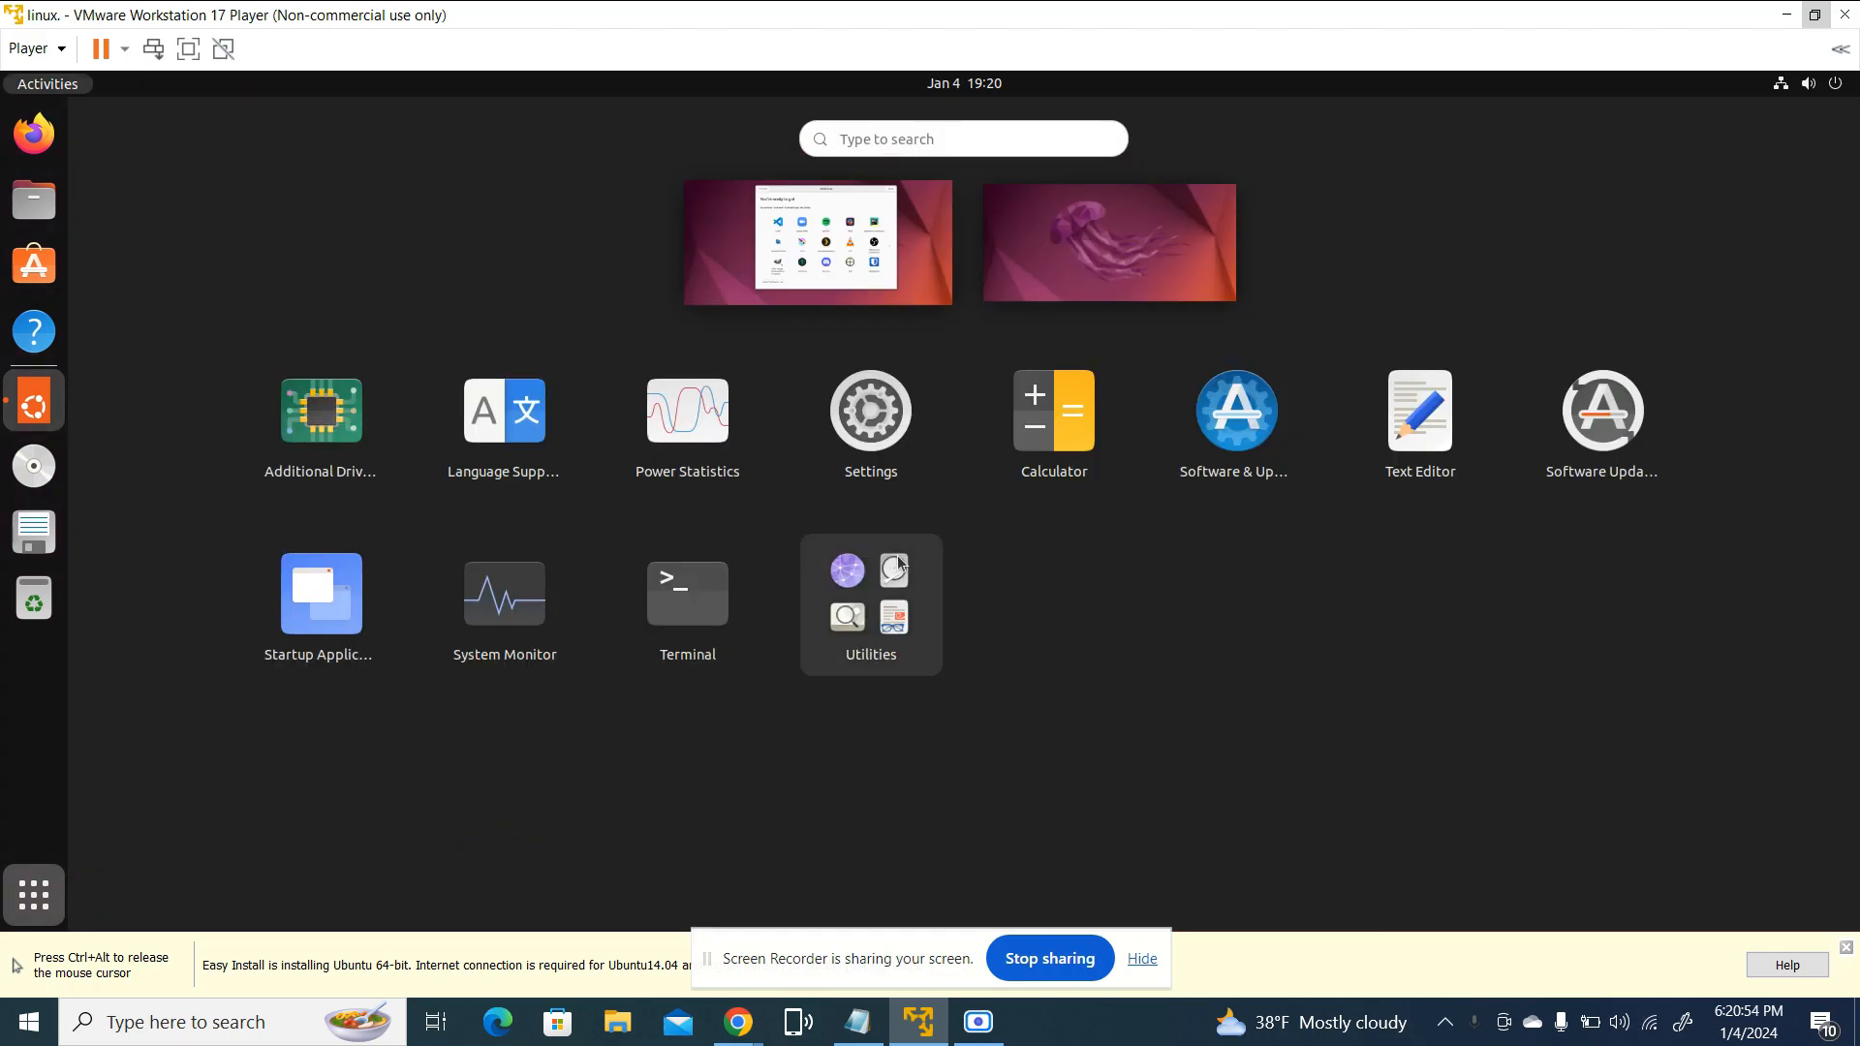
left_click(38, 908)
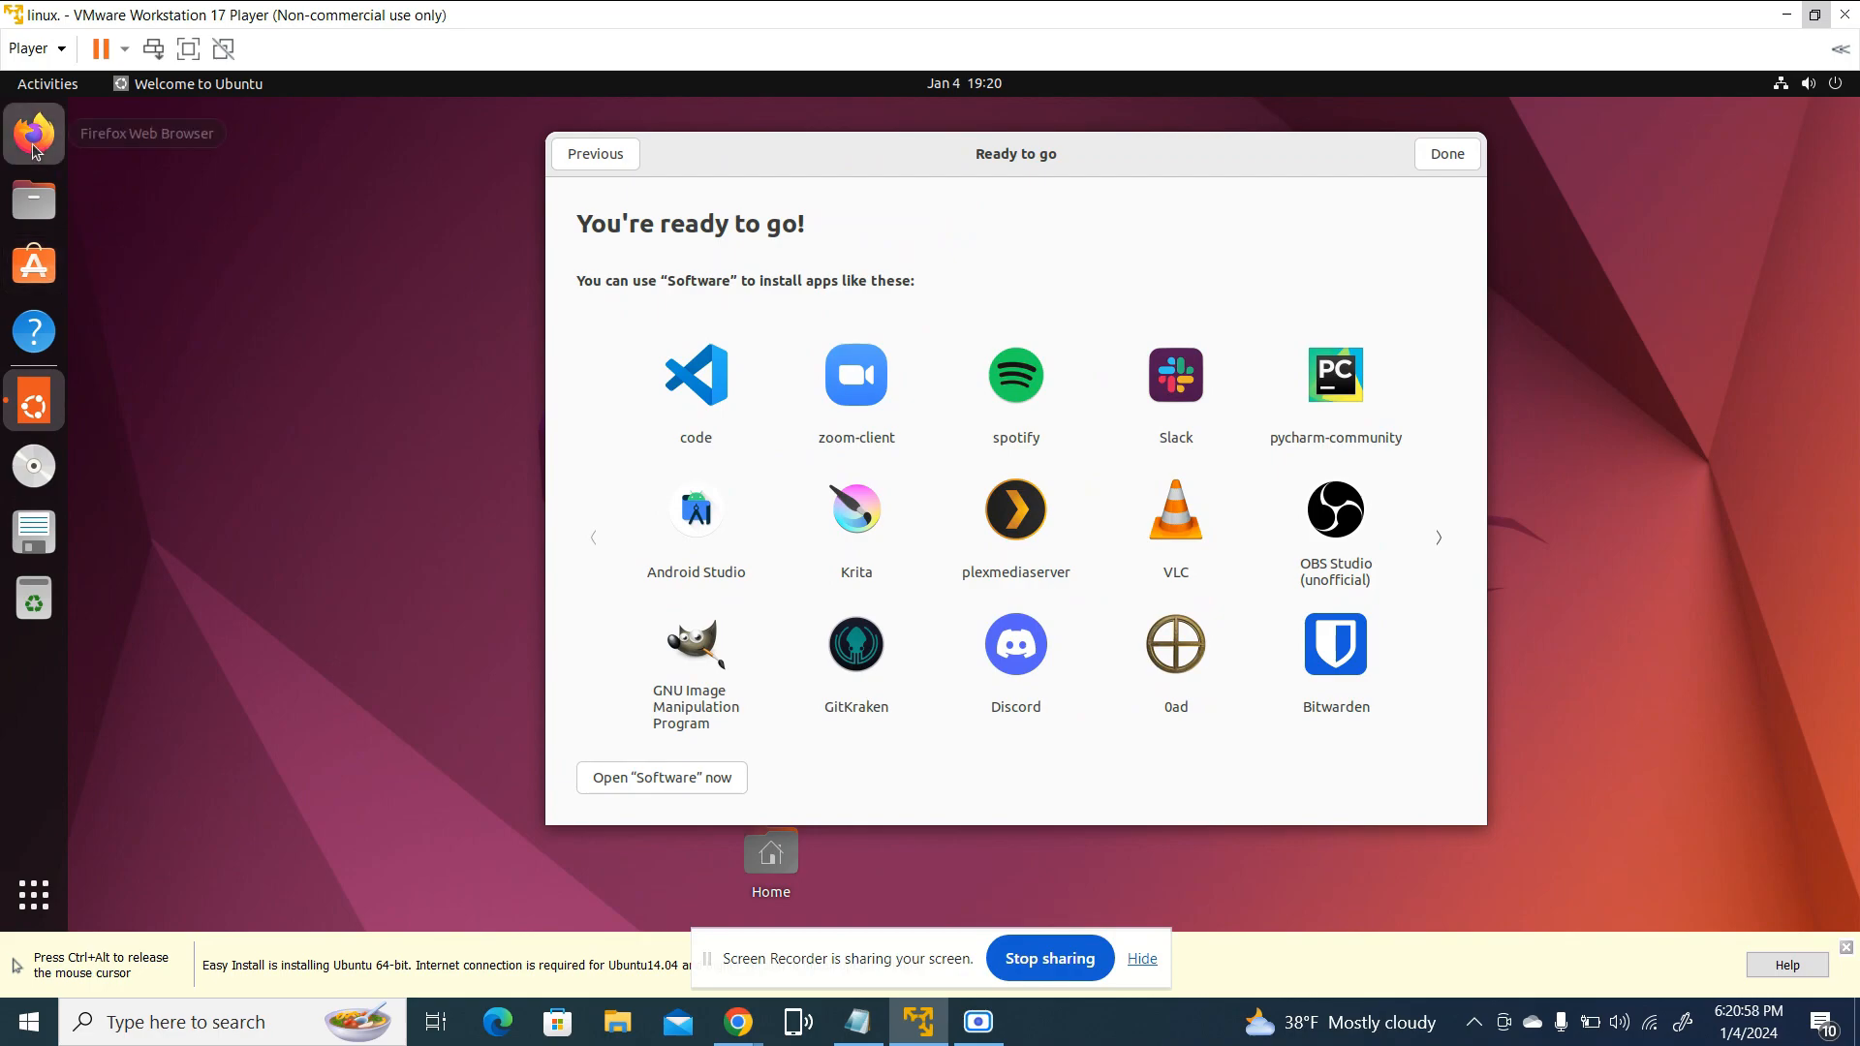
Launch Firefox in the Ubuntu virtual machine, minimize and restore its window, and open a new tab
left_click(34, 136)
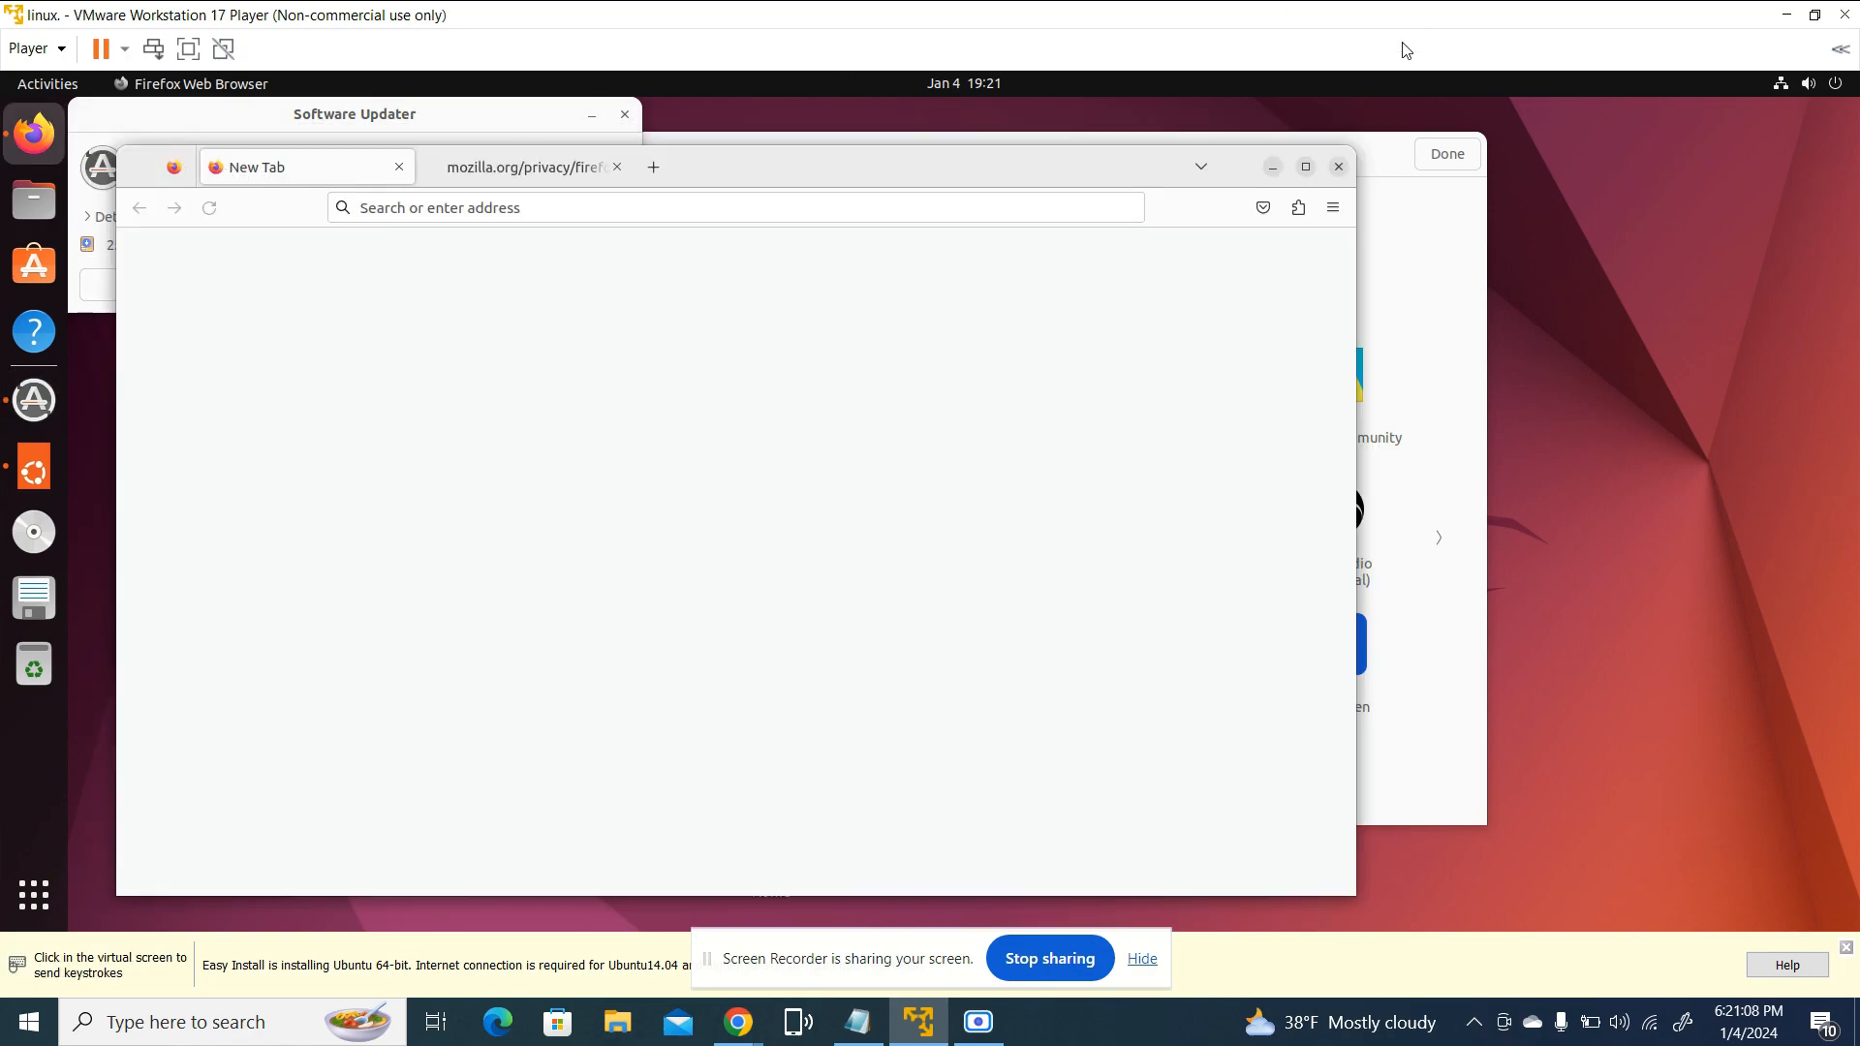
left_click(1272, 169)
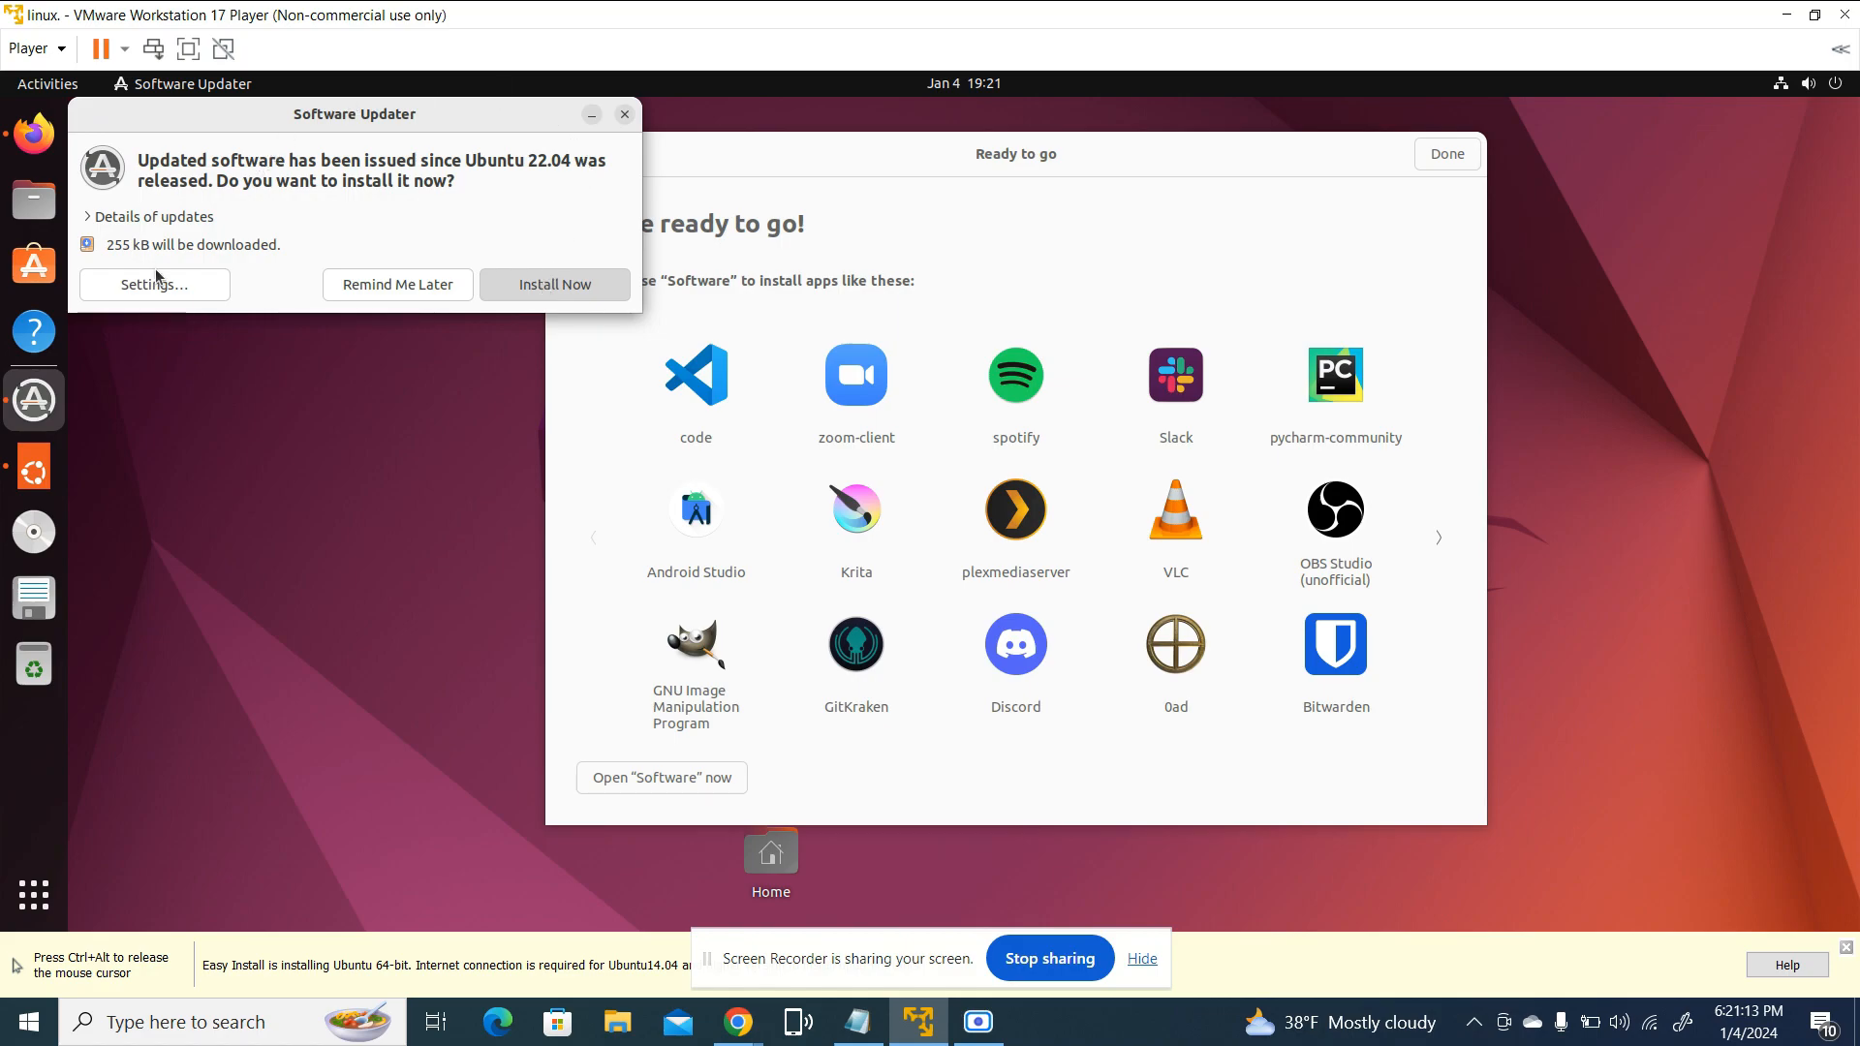
left_click(34, 132)
left_click(653, 166)
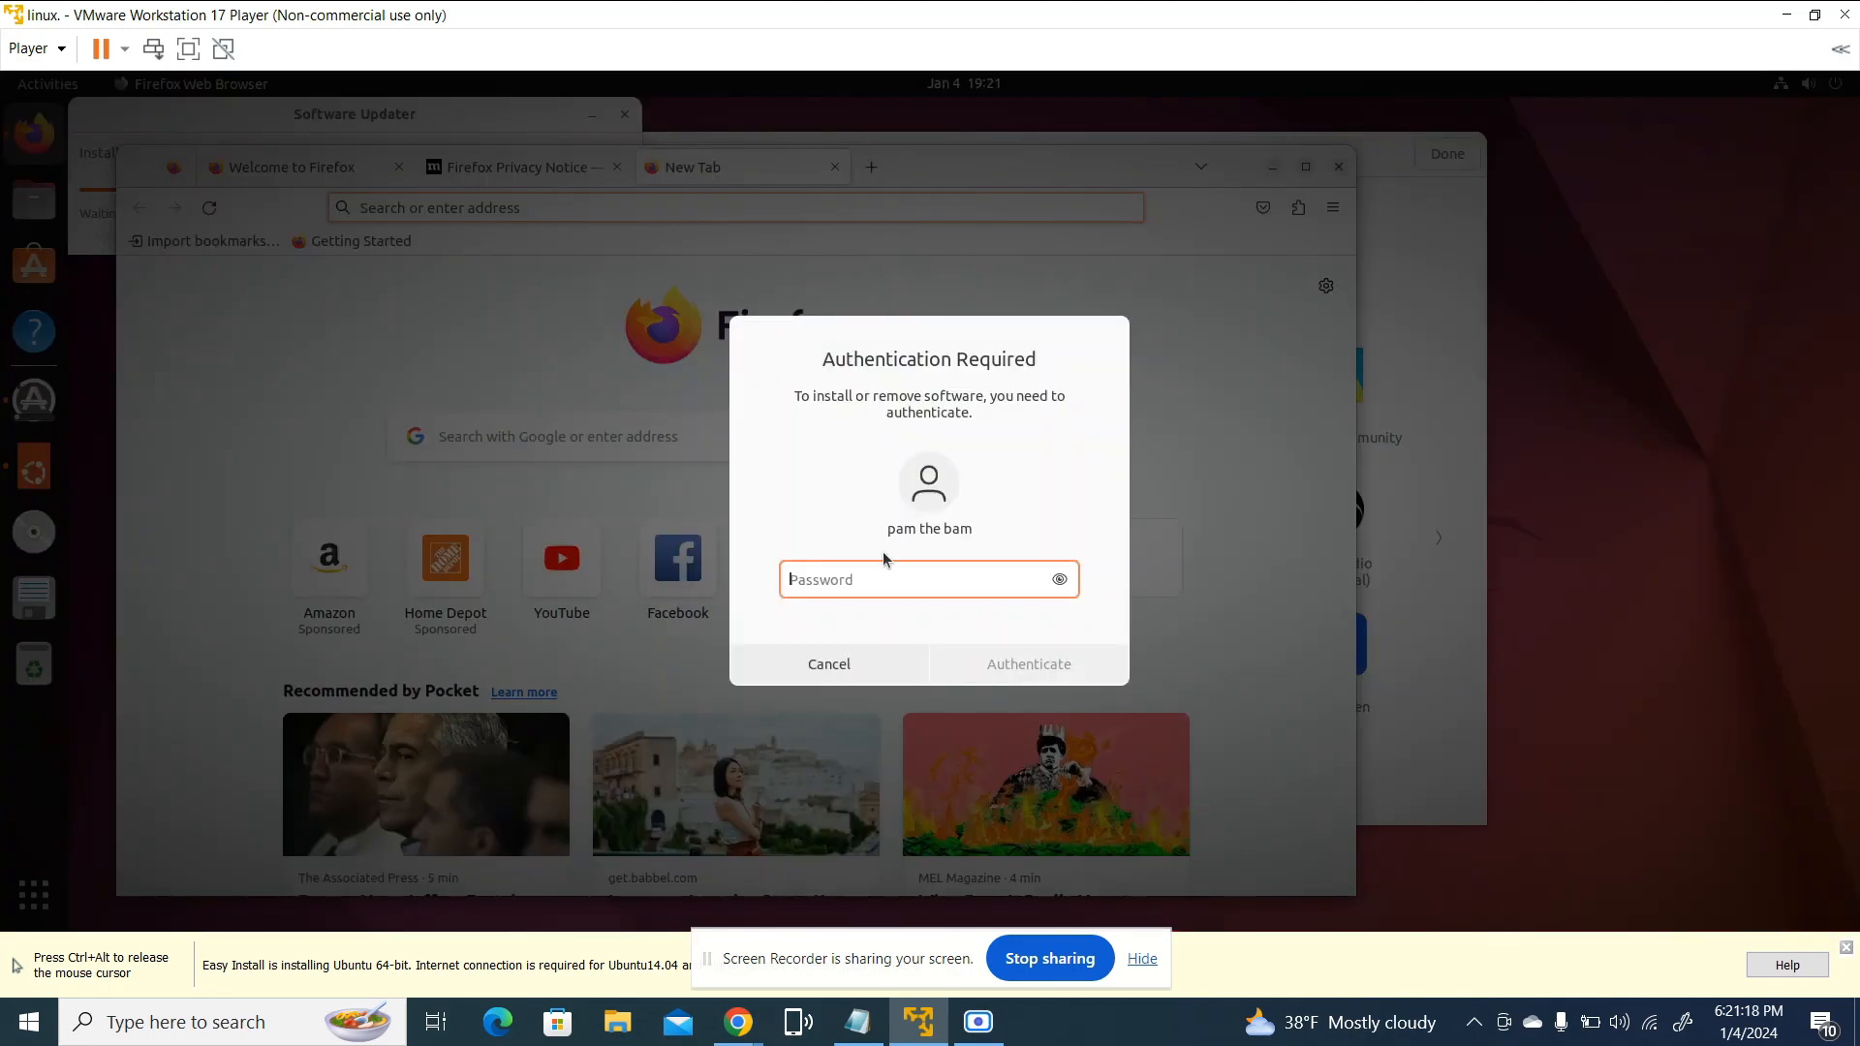
Authenticate the Ubuntu software update installation with the account password
type("•••")
left_click(1058, 661)
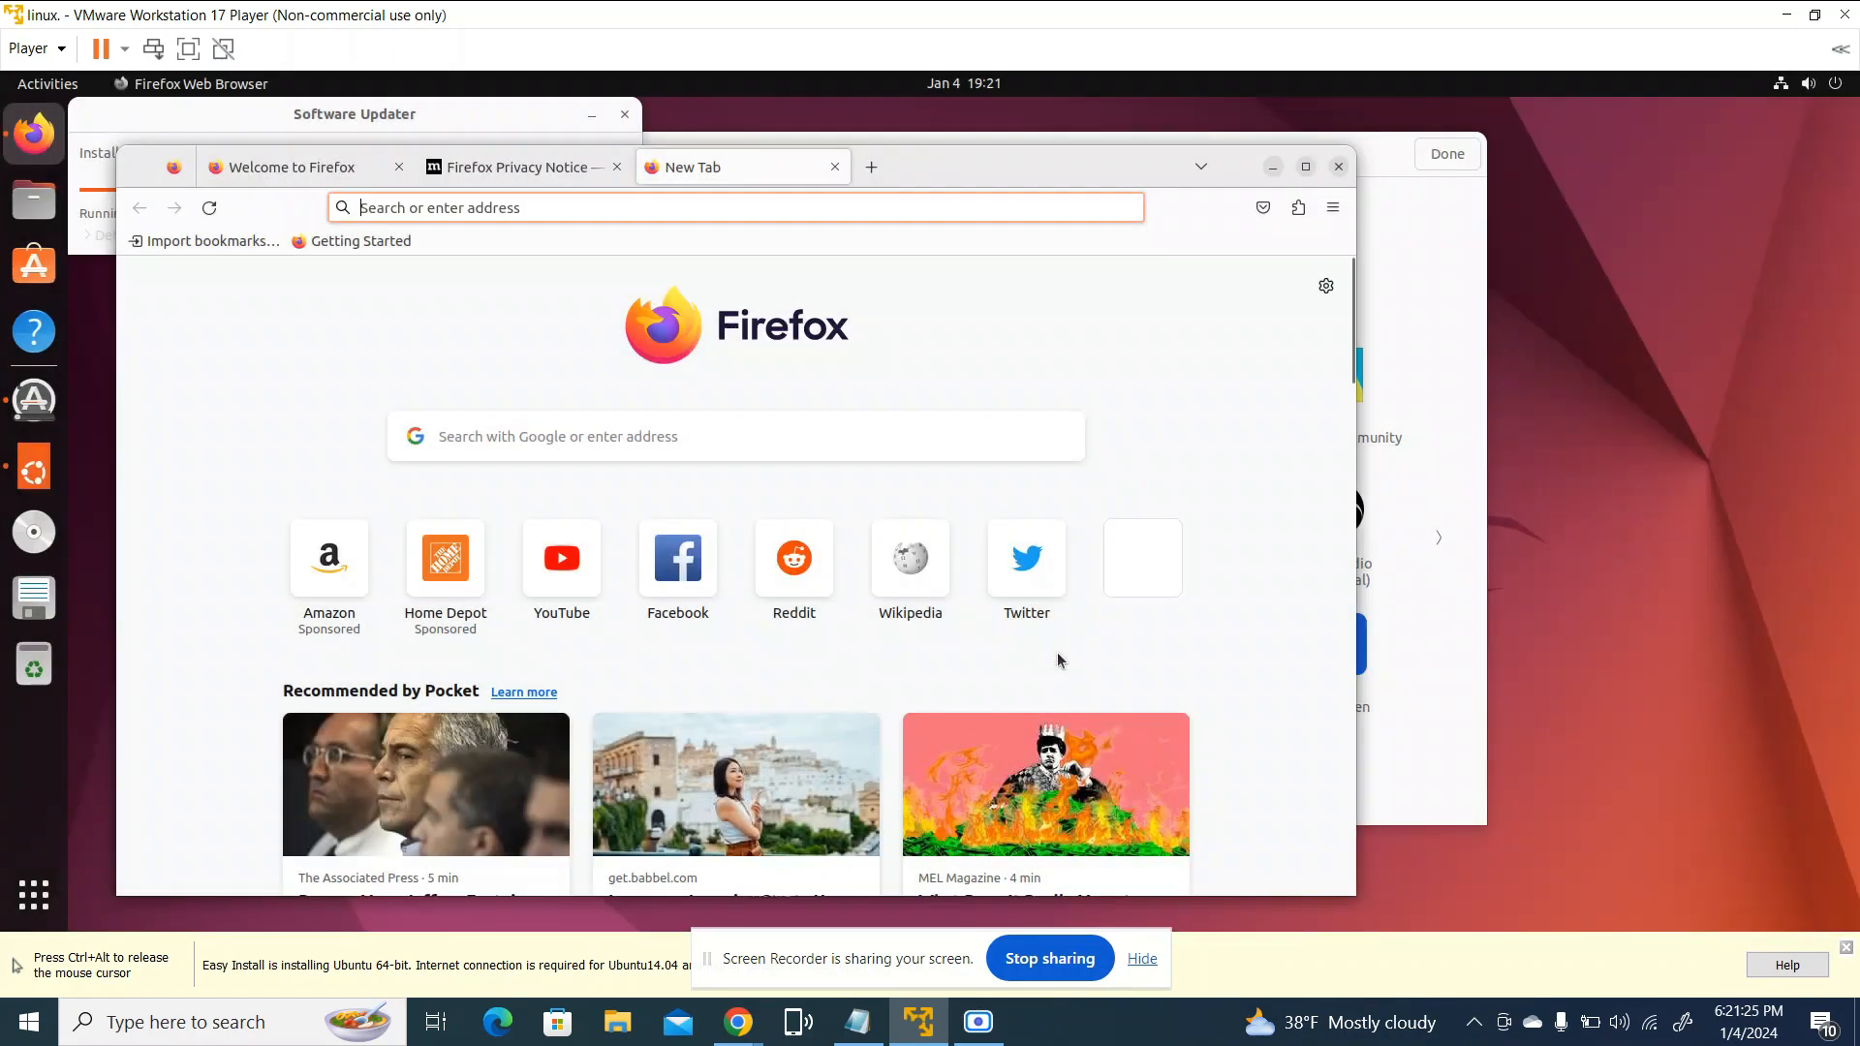
Load youtube.com in the new Firefox tab of the Ubuntu virtual machine
left_click(636, 208)
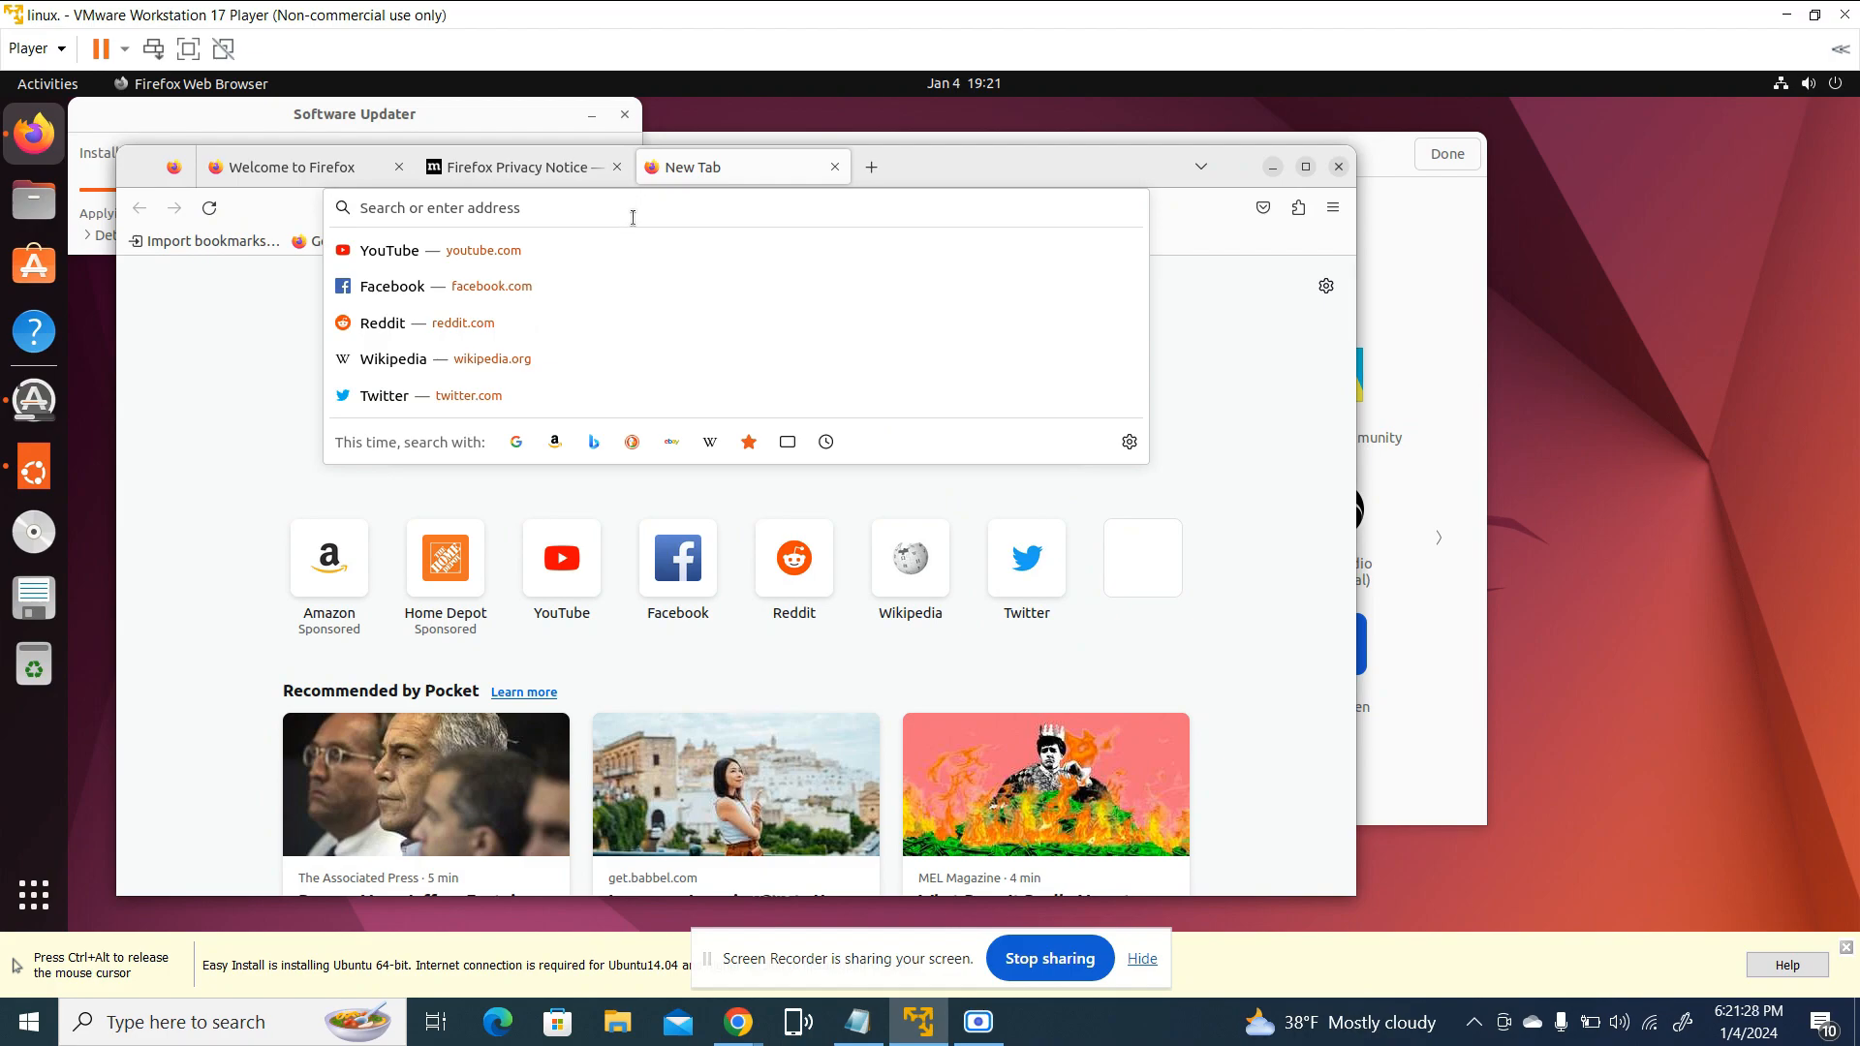
type("you")
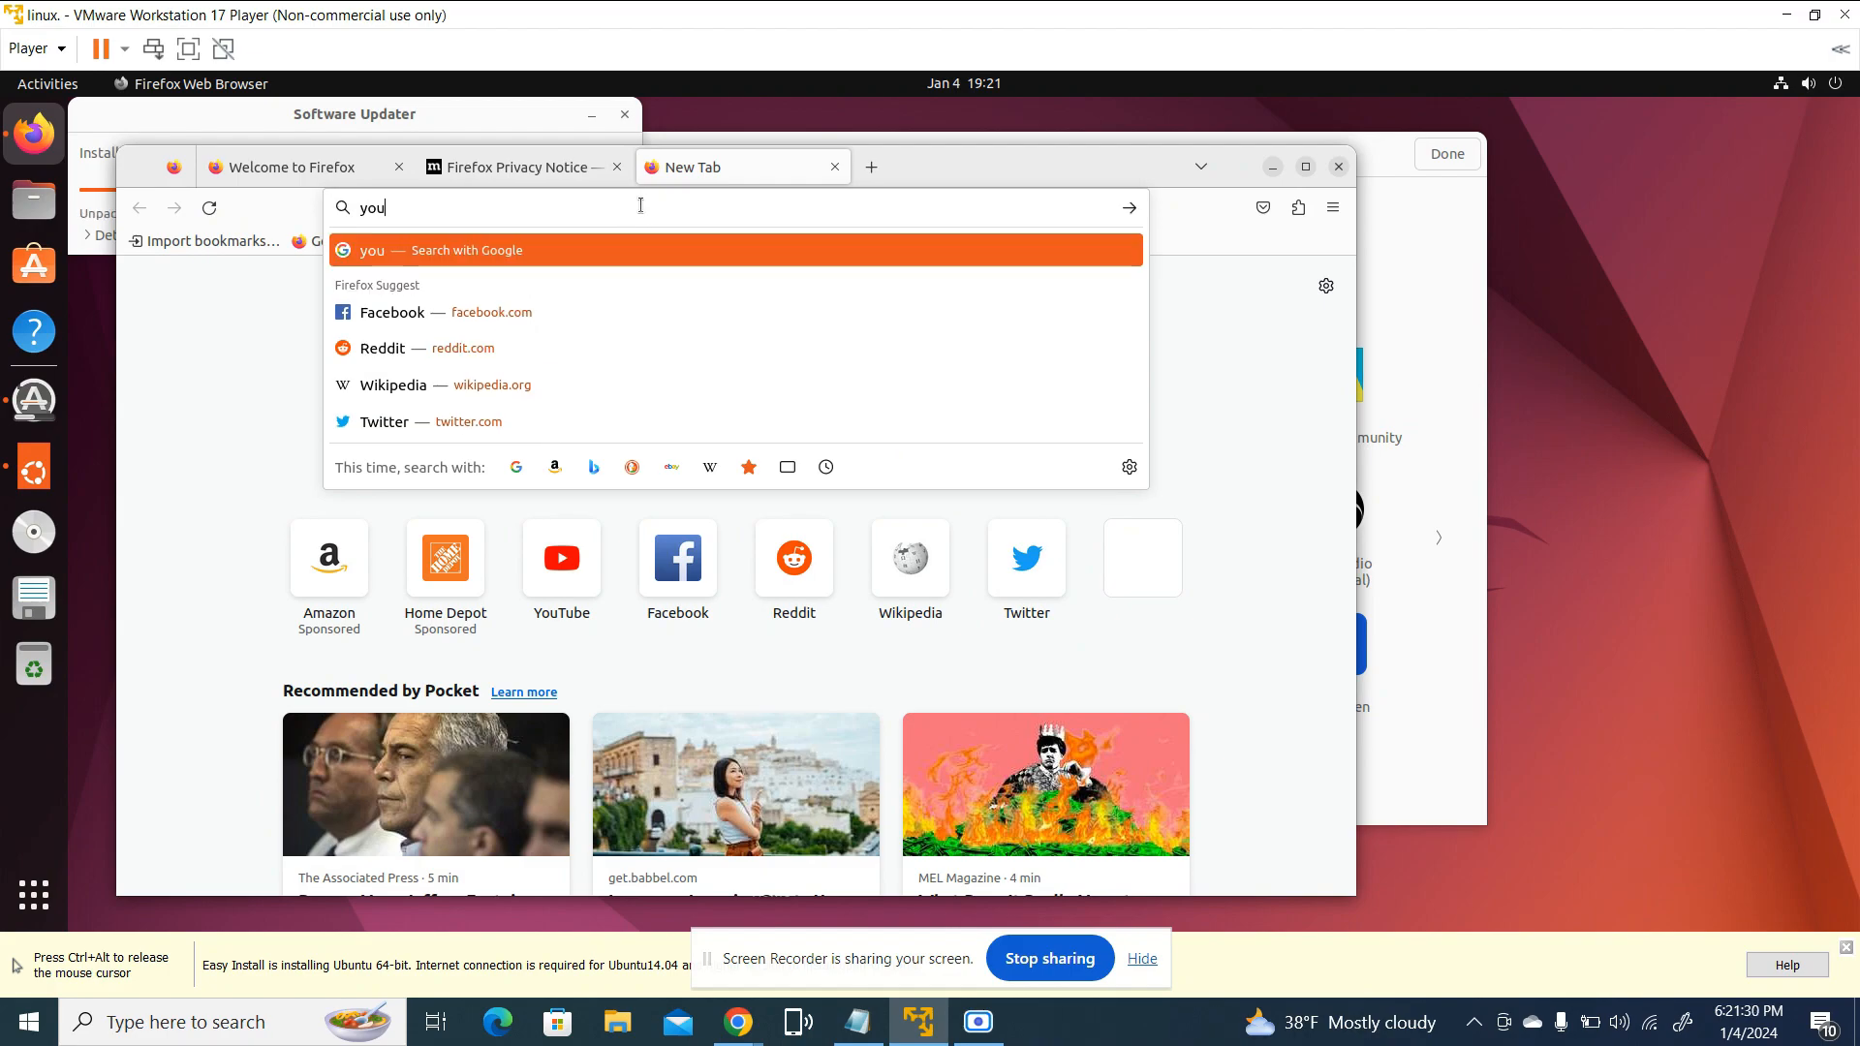
type("tub")
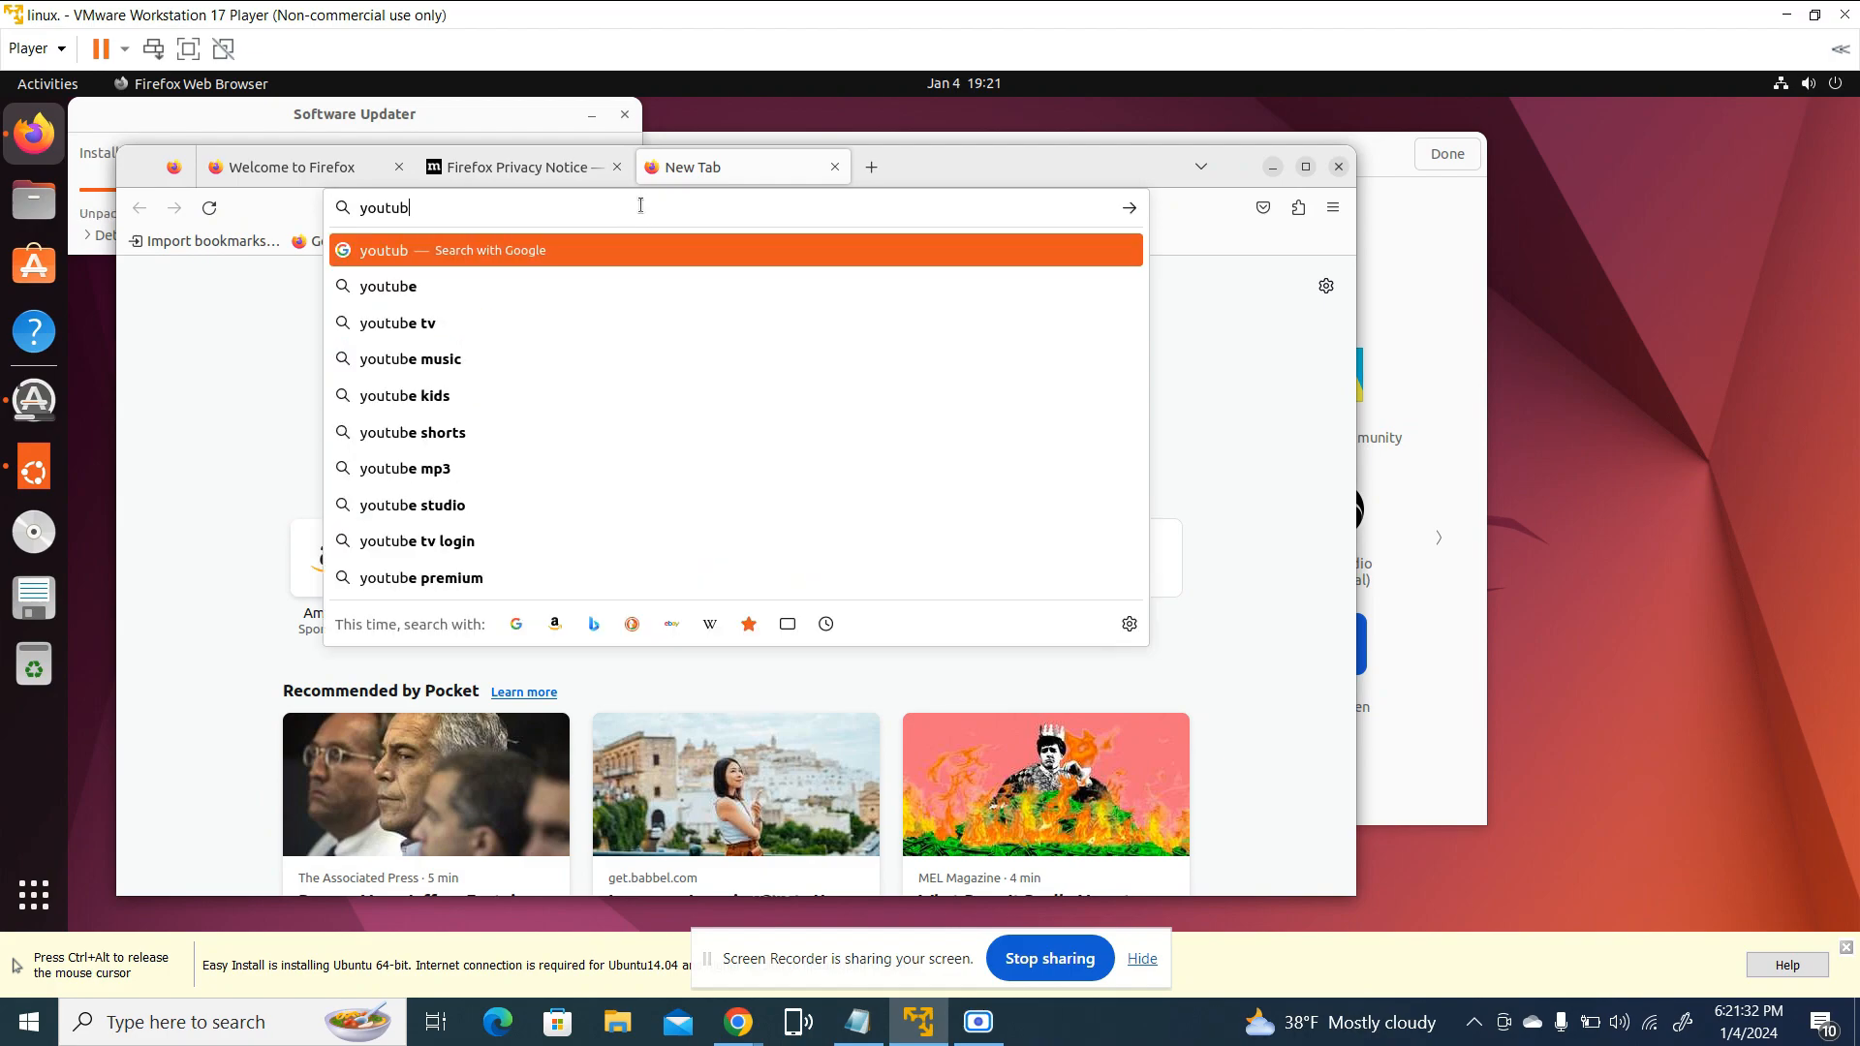
type("e.com")
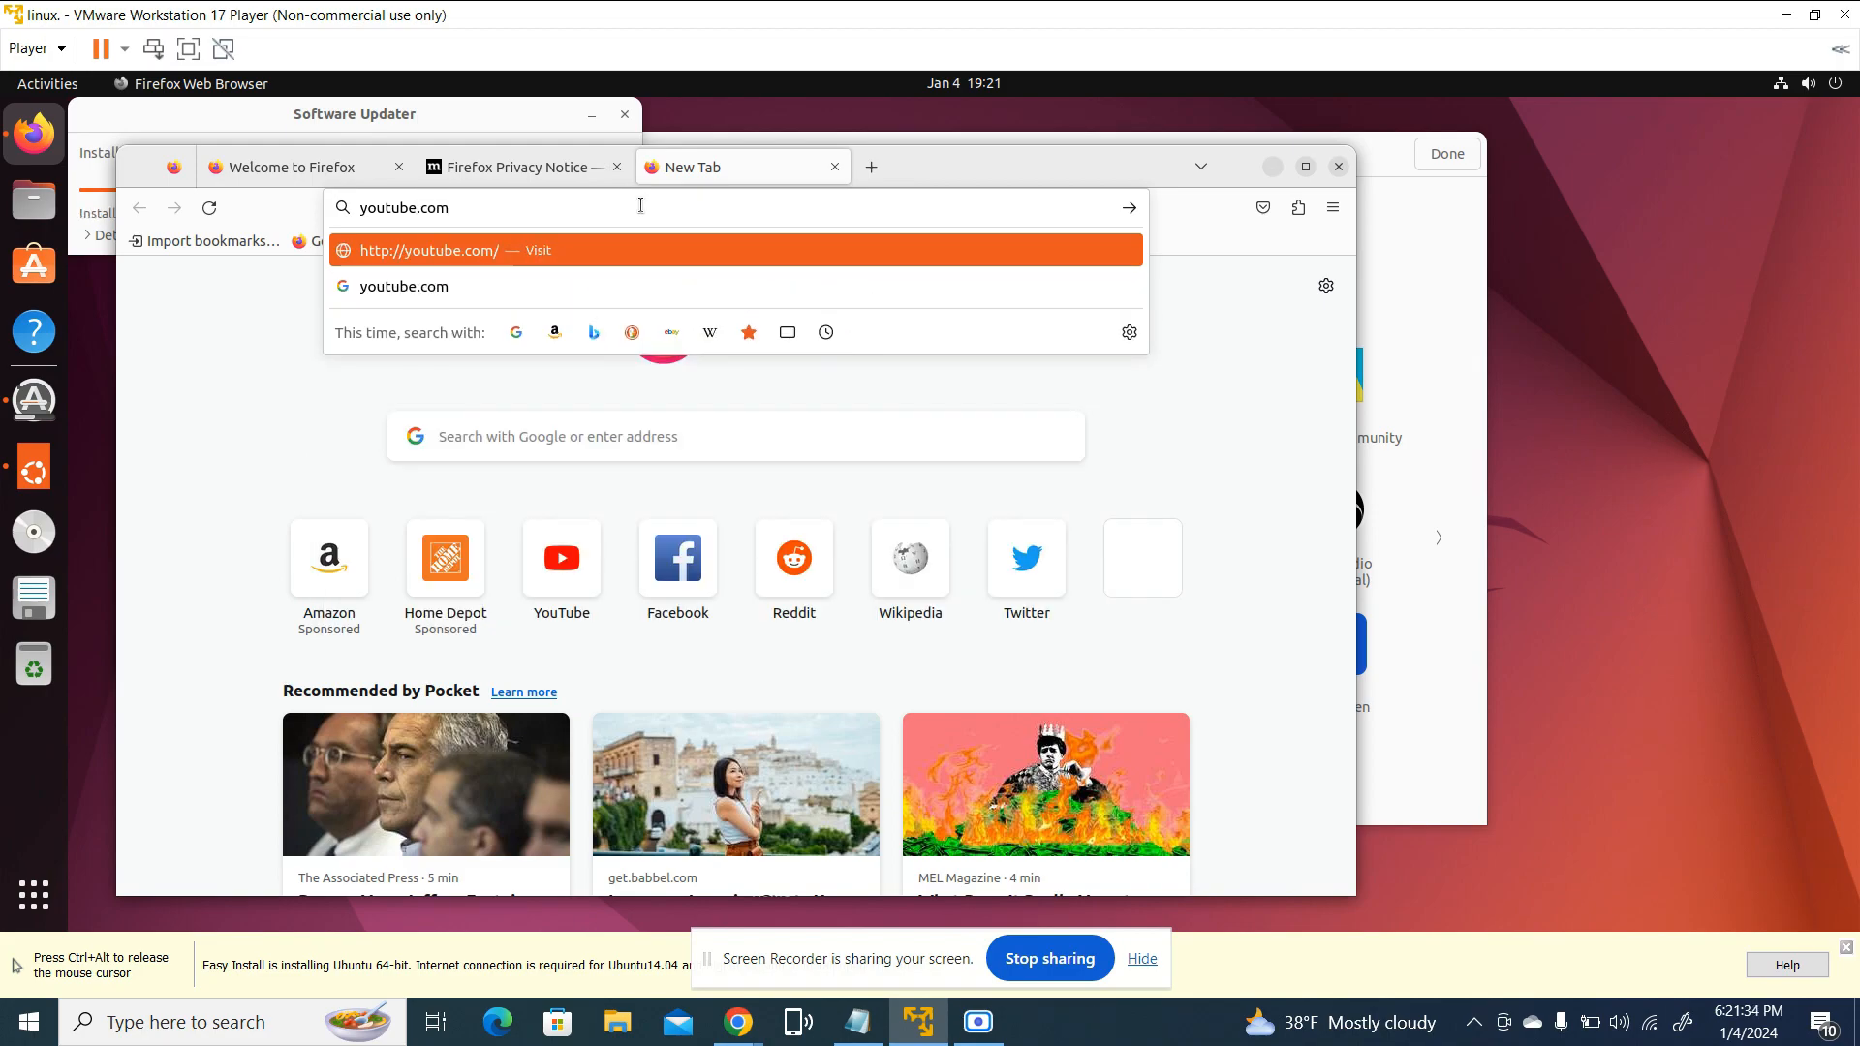
key("Return")
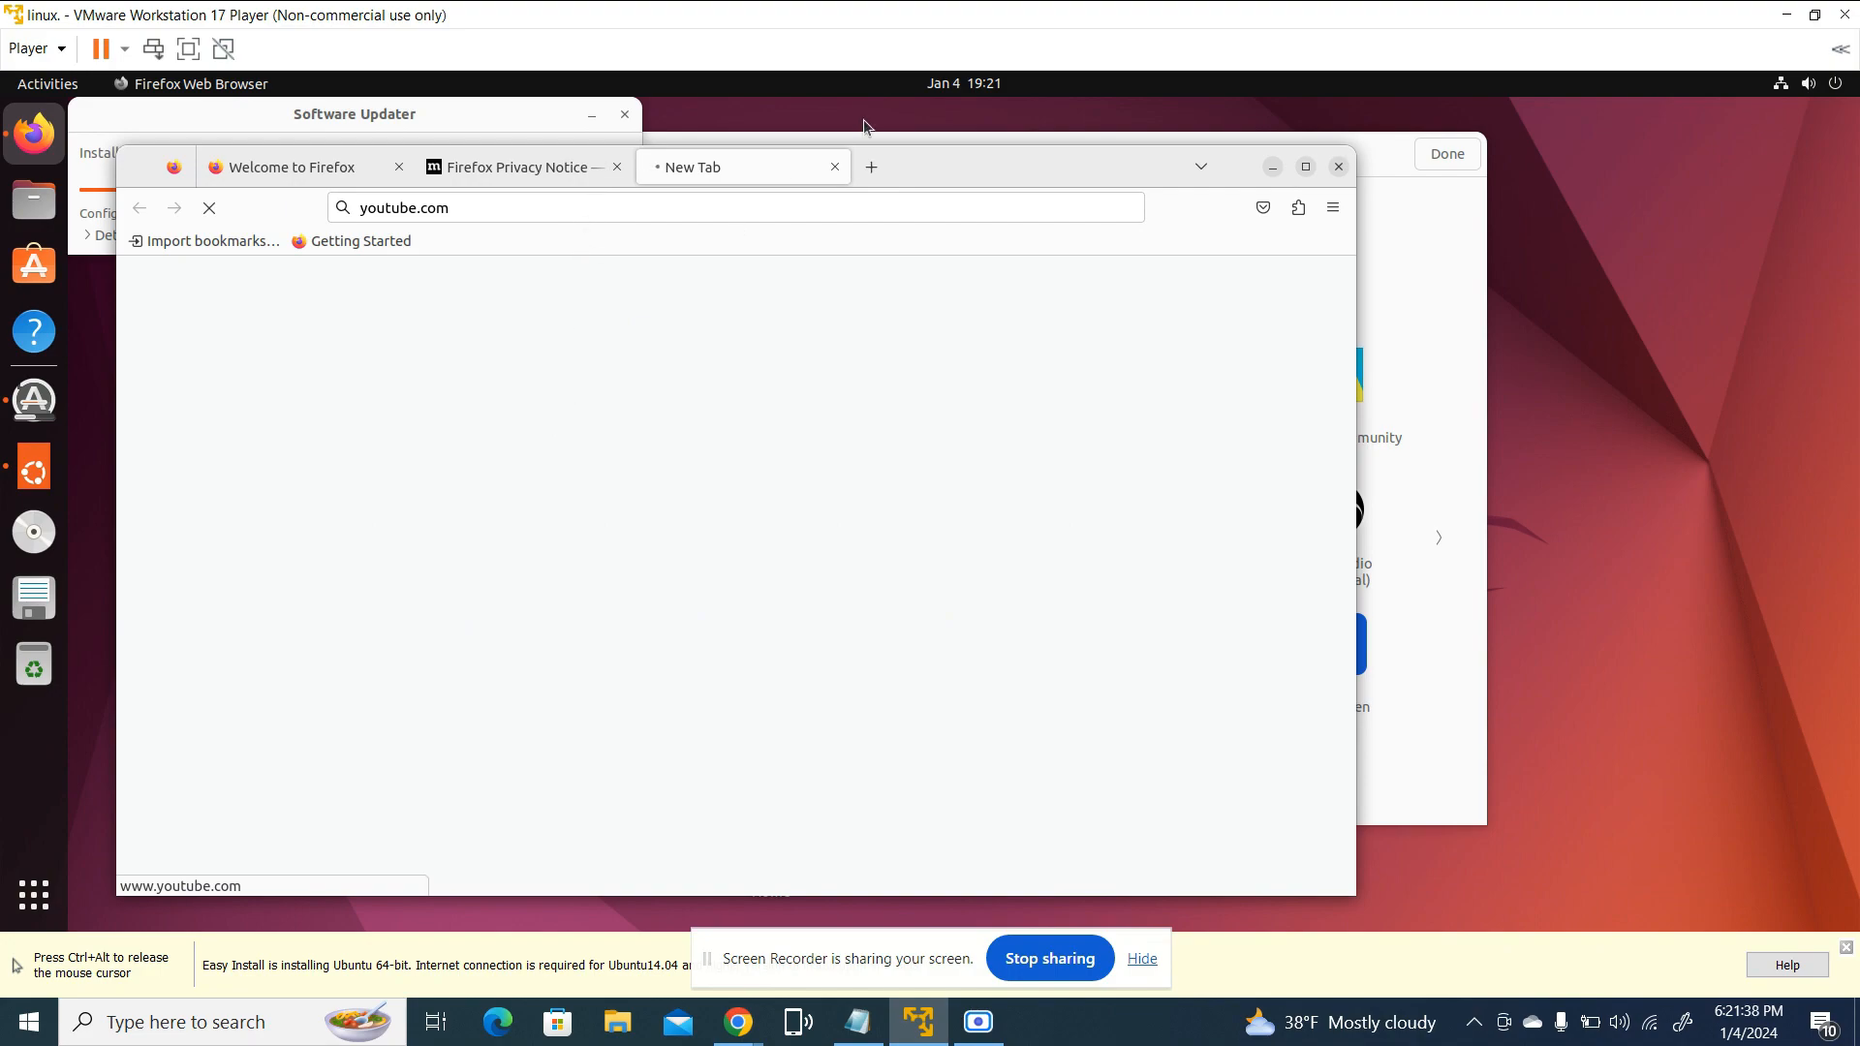
Maximize the Firefox window, look over the YouTube home page, and minimize the browser to the desktop
left_click(1305, 168)
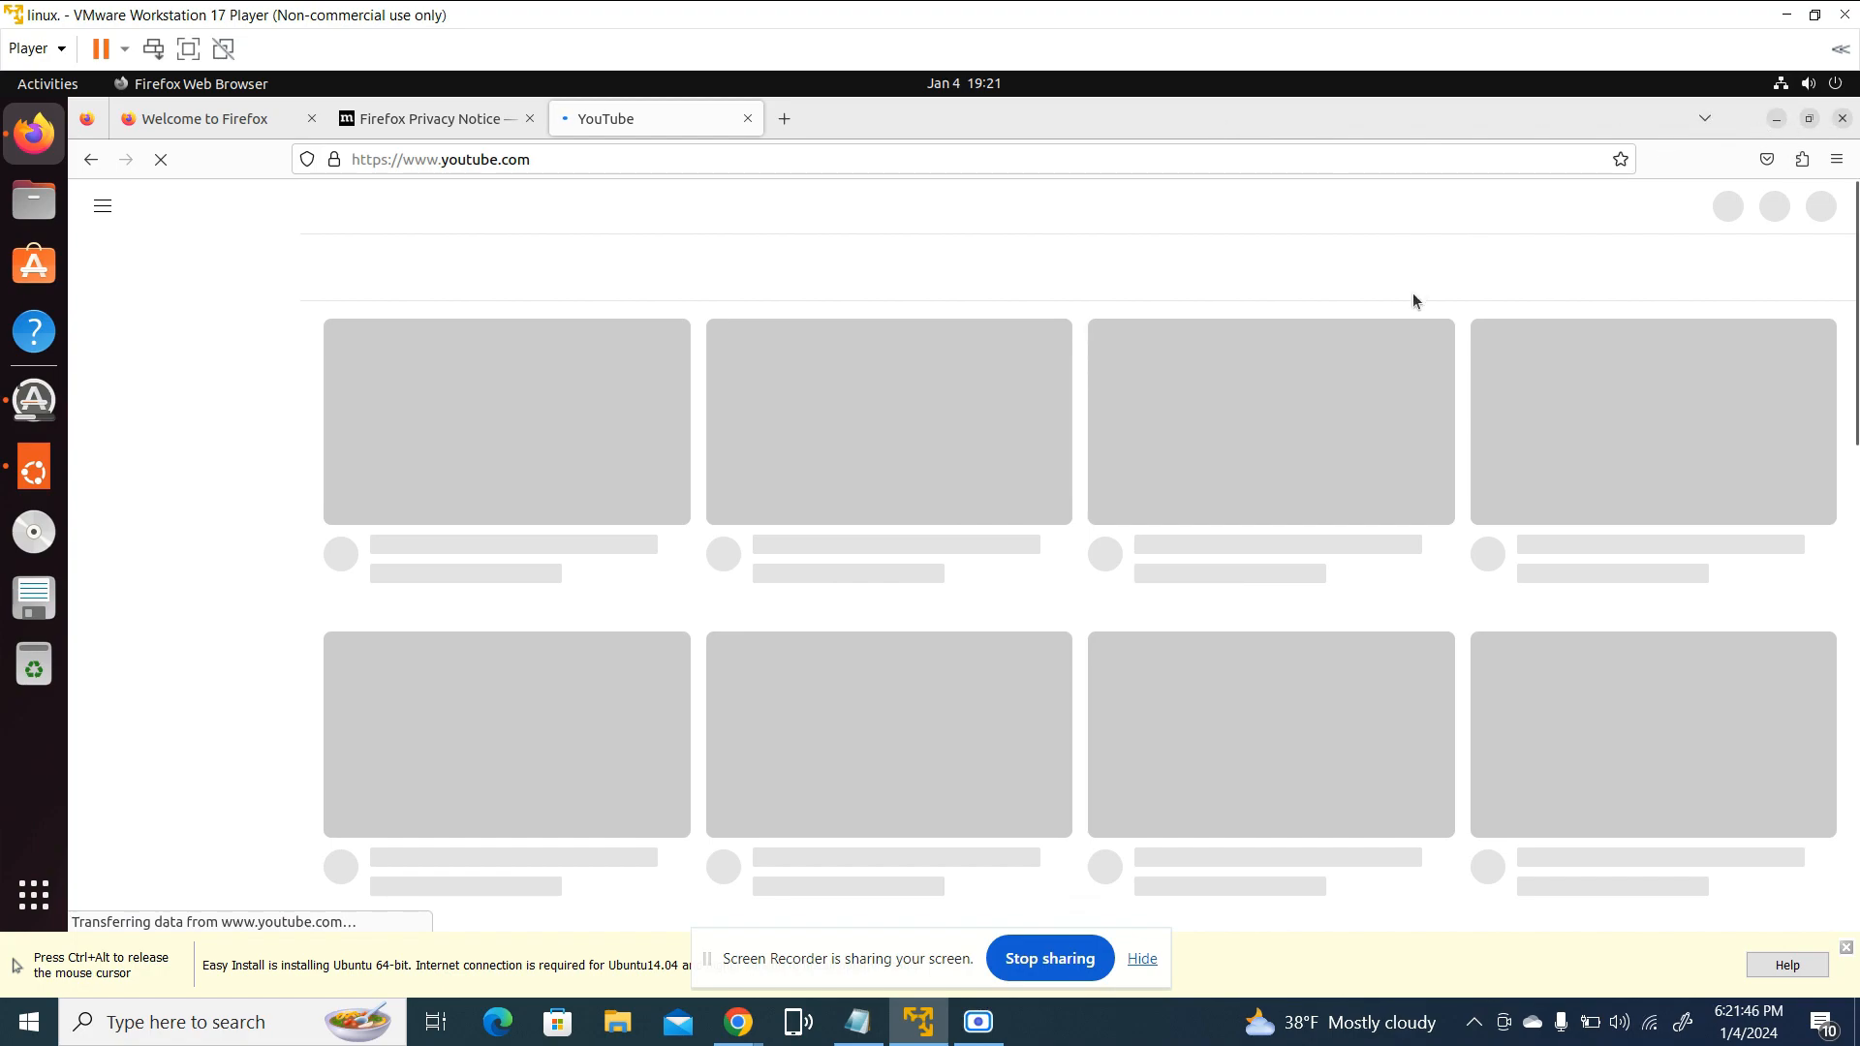
scroll(1038, 604, "down", 5)
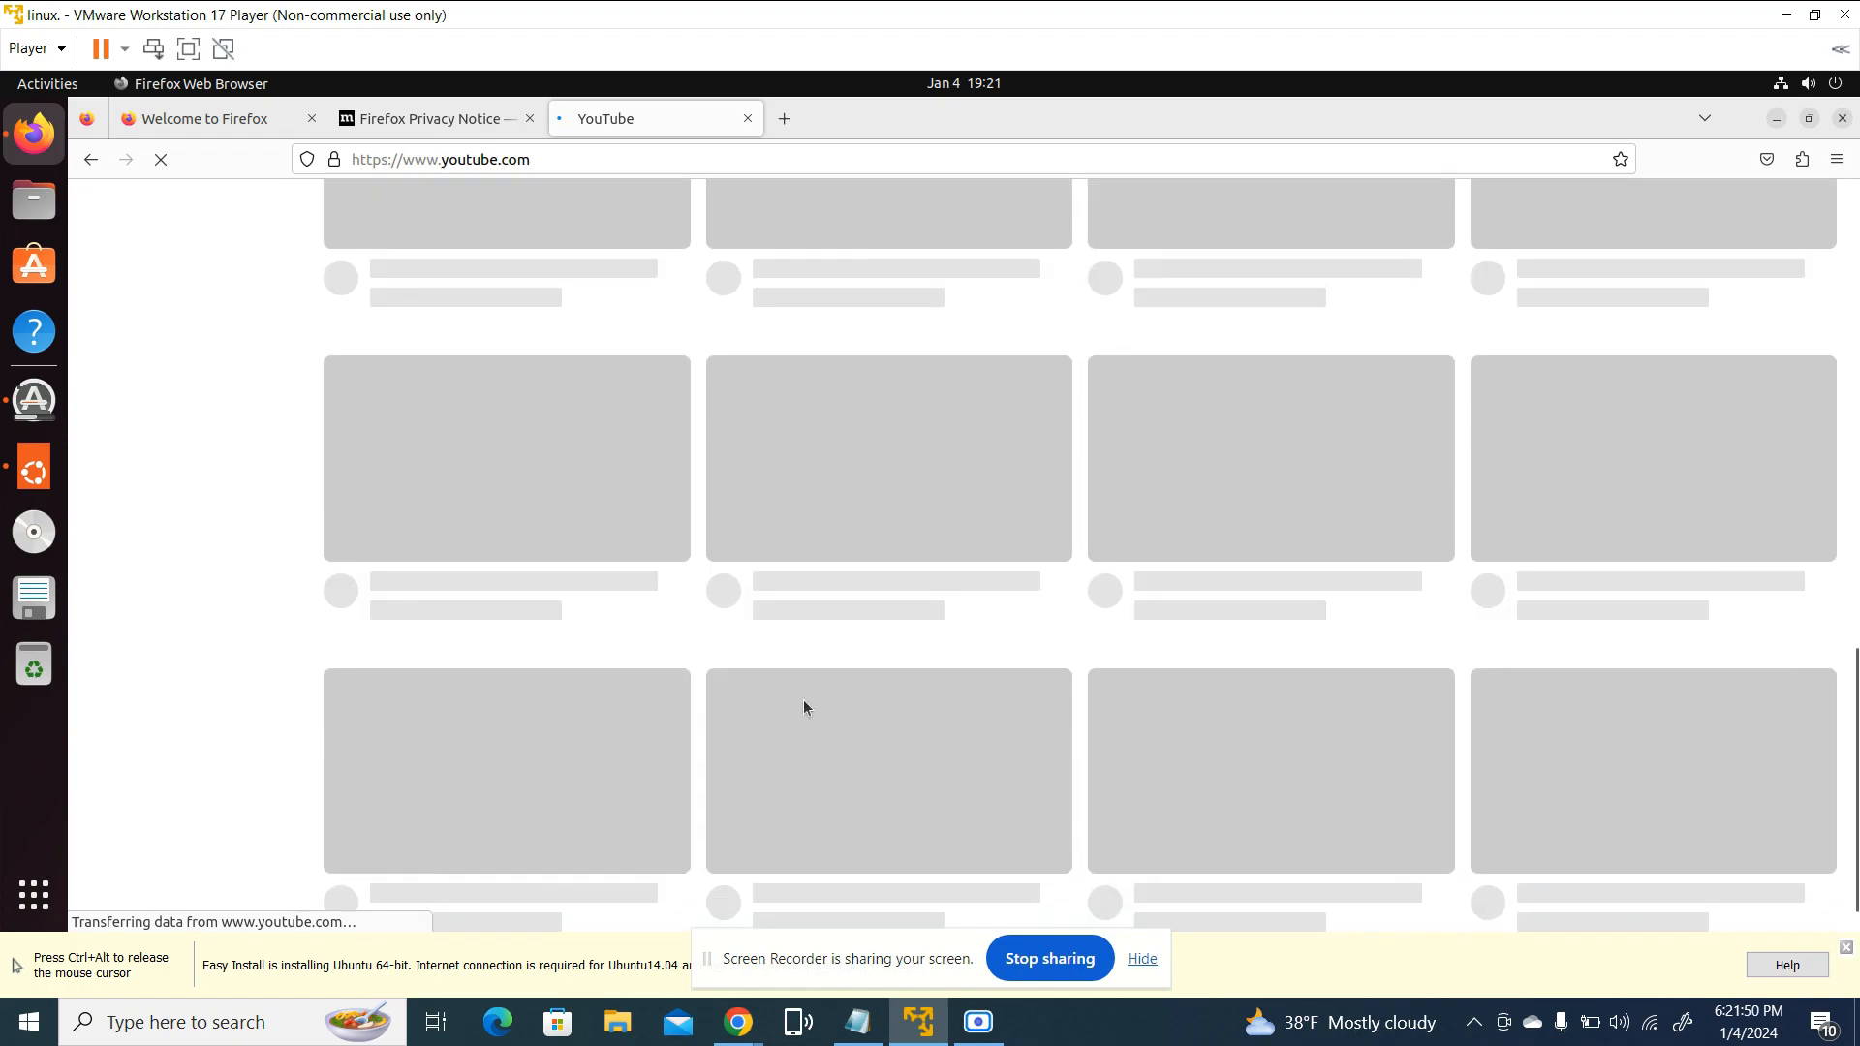
scroll(804, 707, "up", 5)
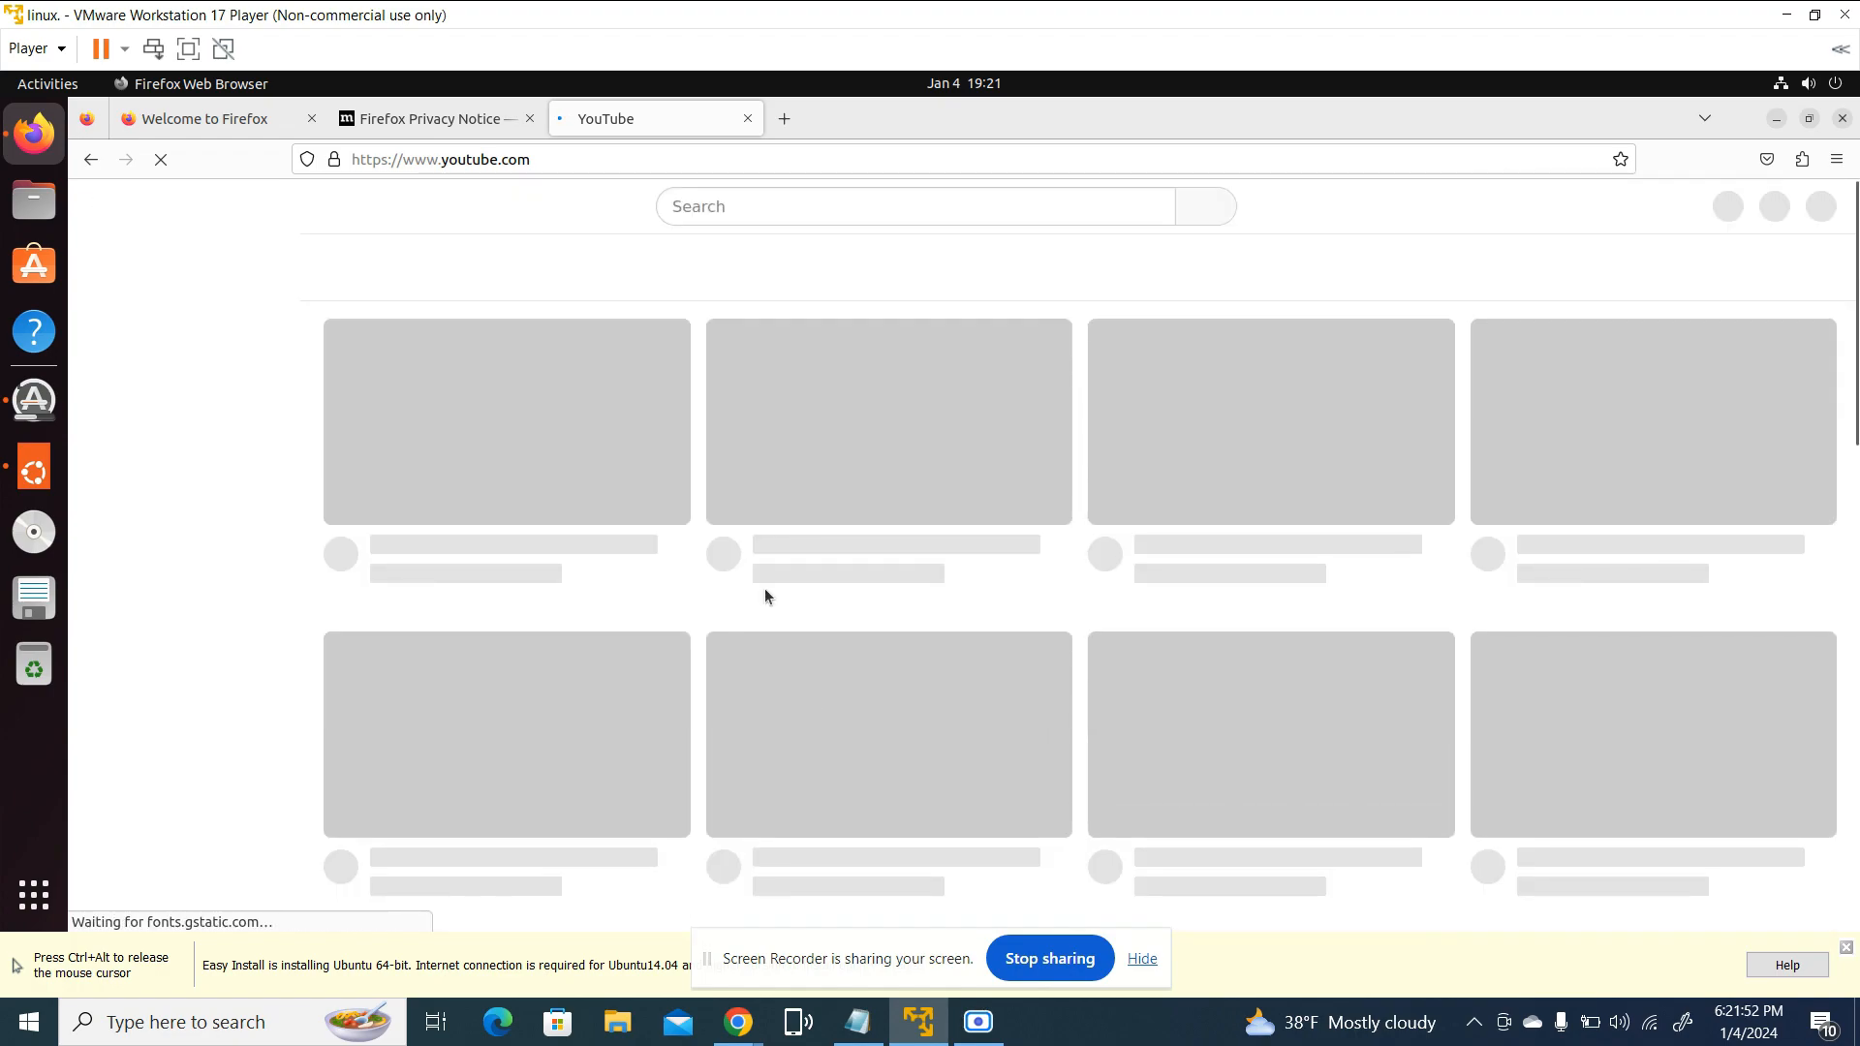
left_click(1777, 120)
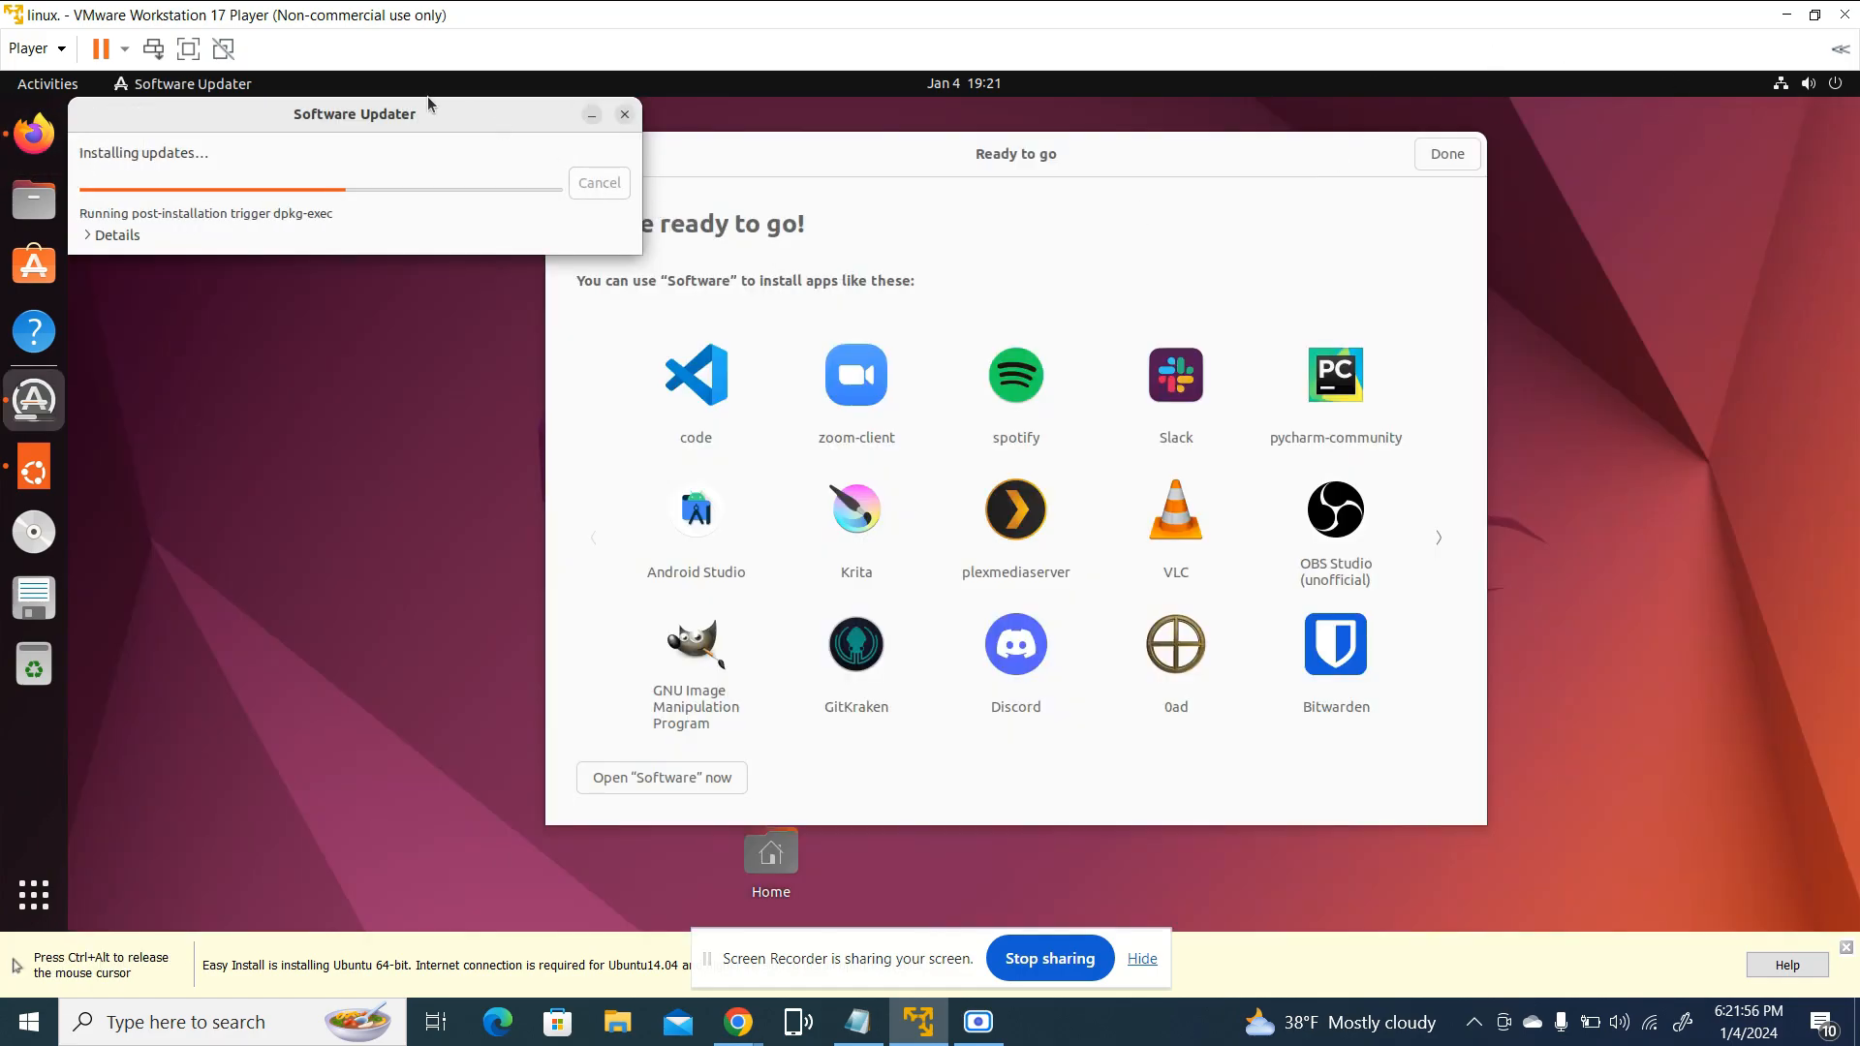
Move the Software Updater window away from the desktop's corner so it partly overlaps the Ready to go window
left_click_drag(432, 106, 608, 224)
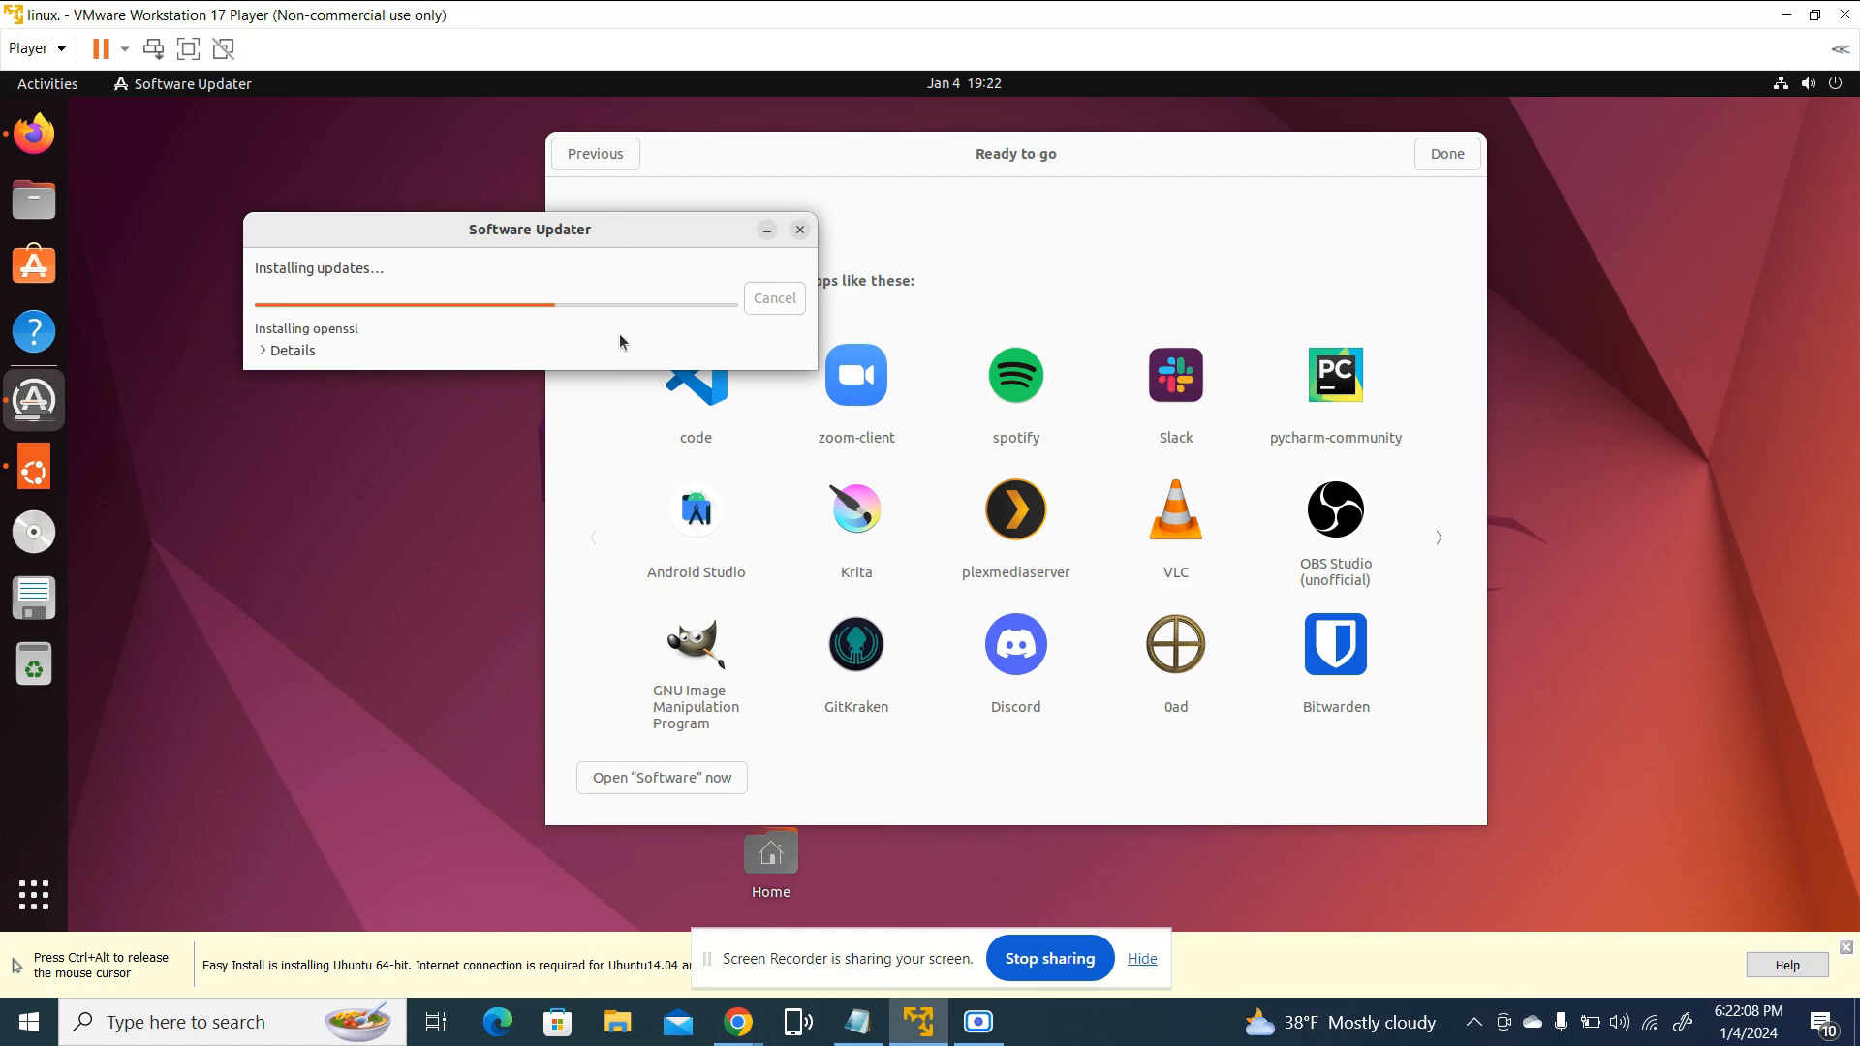
left_click_drag(657, 241, 730, 487)
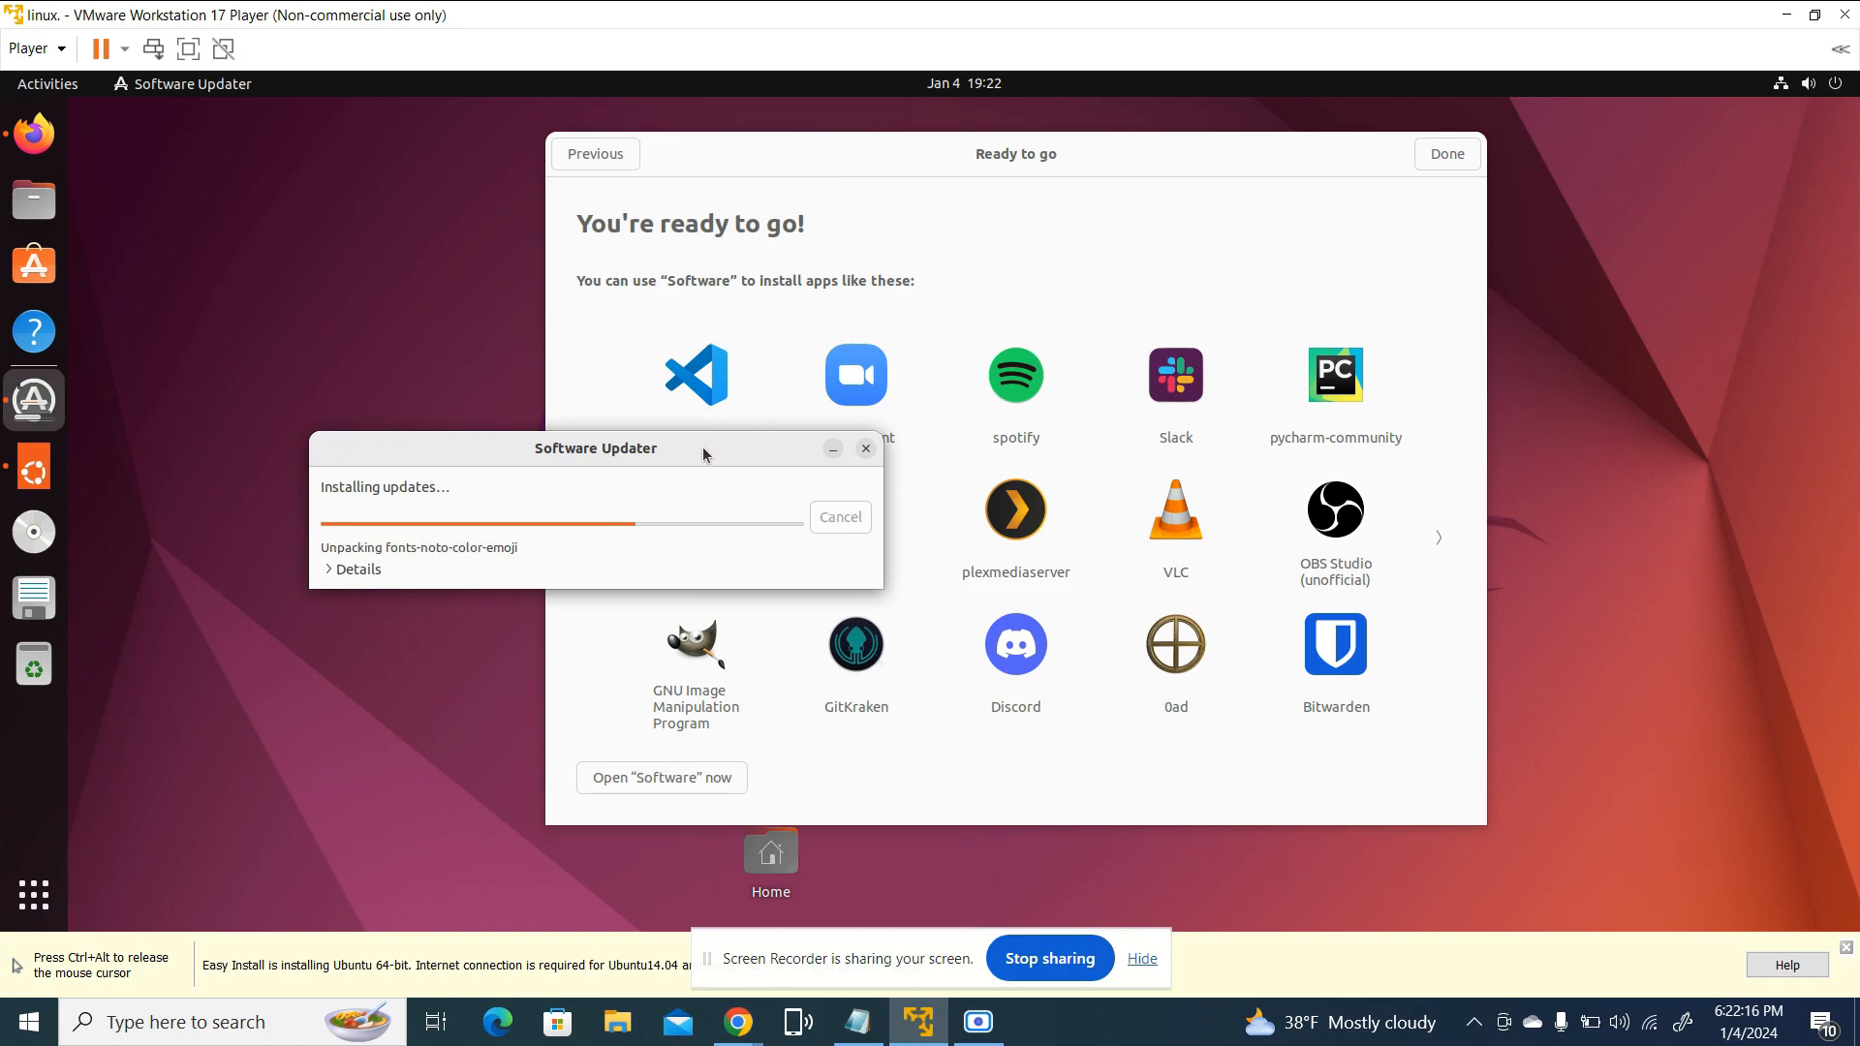
left_click_drag(700, 456, 663, 352)
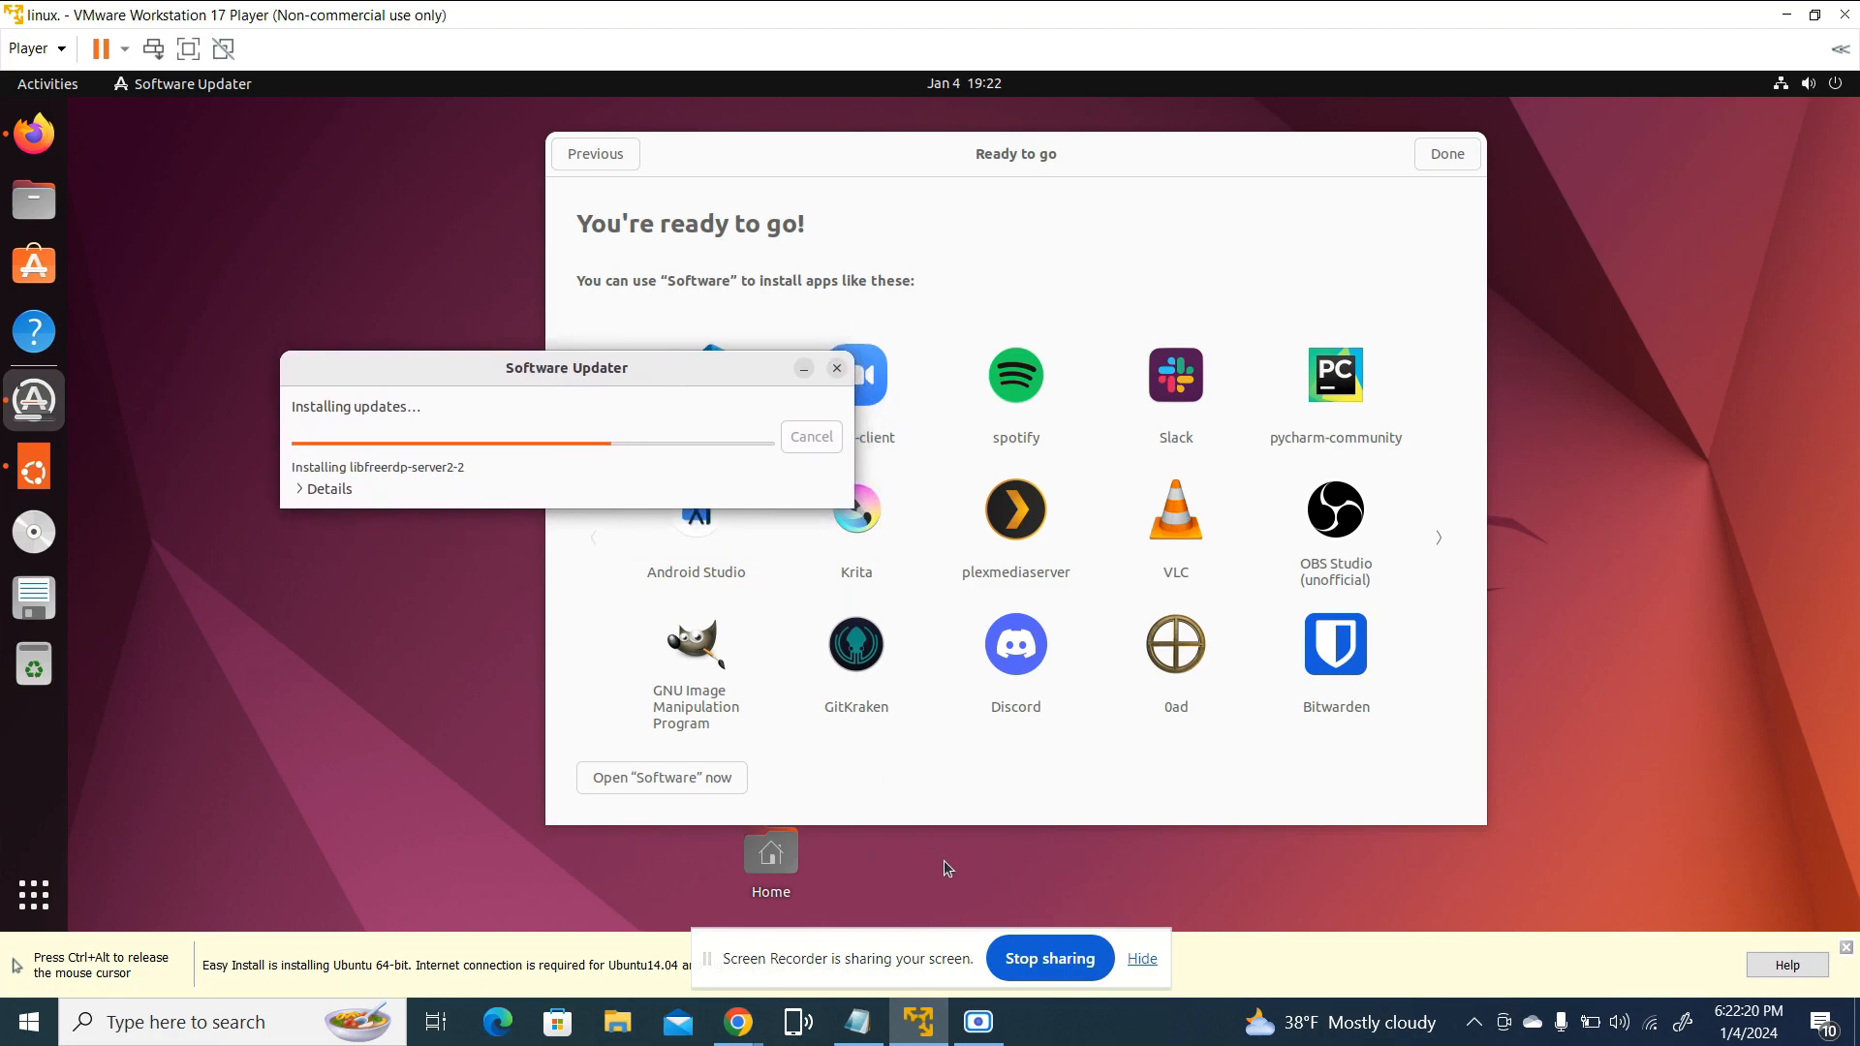